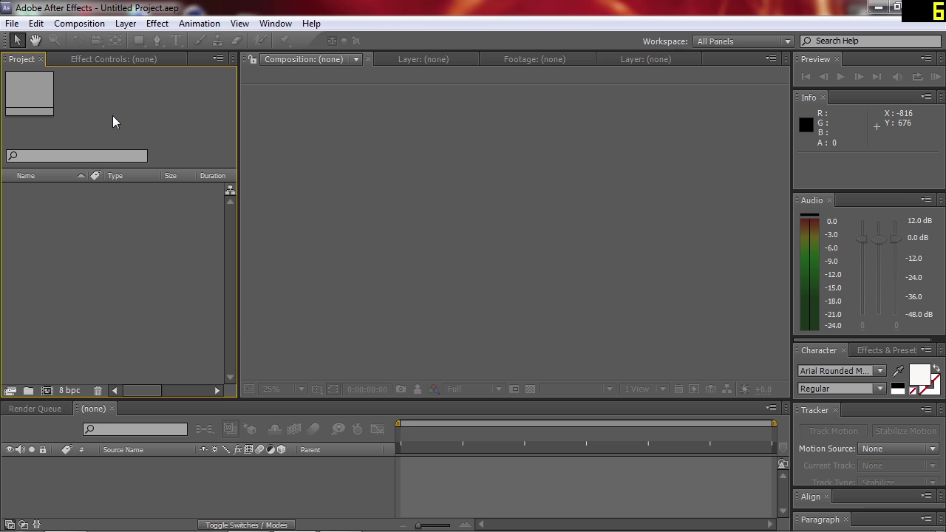
# Import the PB282691.AVI video from the Desktop's Toturials folder through File > Import > File
pyautogui.click(11, 23)
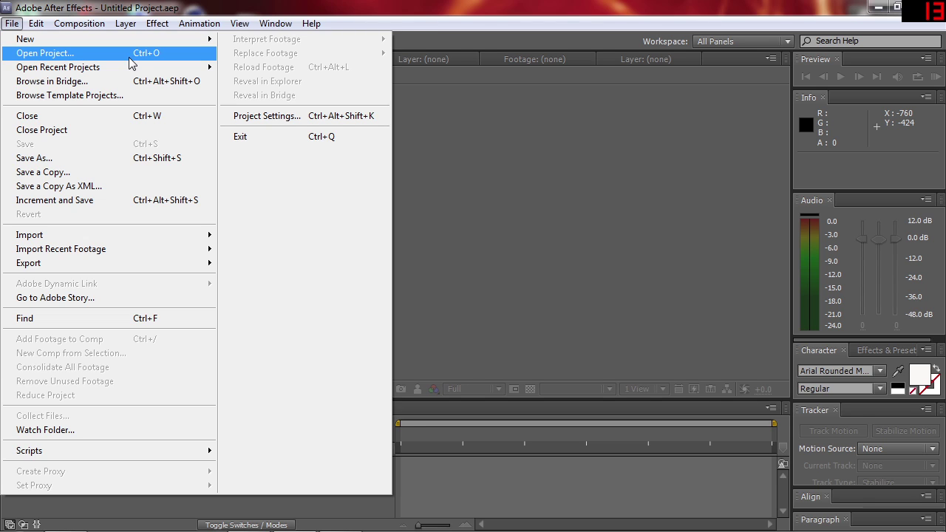
pyautogui.moveTo(64, 28)
pyautogui.click(495, 94)
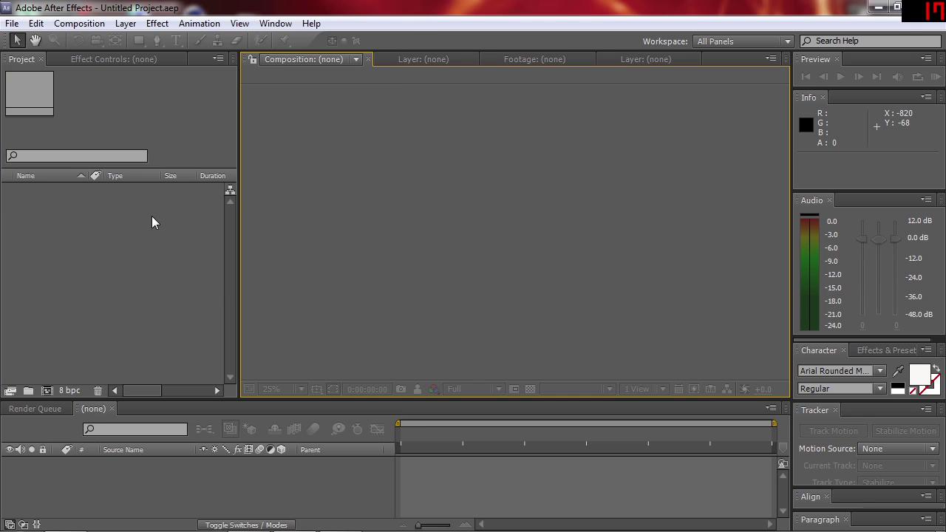
pyautogui.click(34, 27)
pyautogui.moveTo(11, 27)
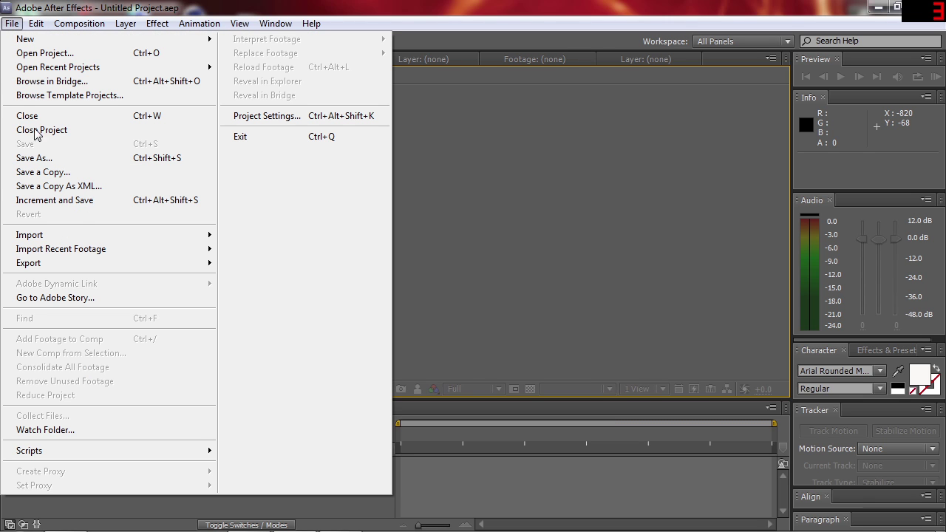
pyautogui.moveTo(81, 235)
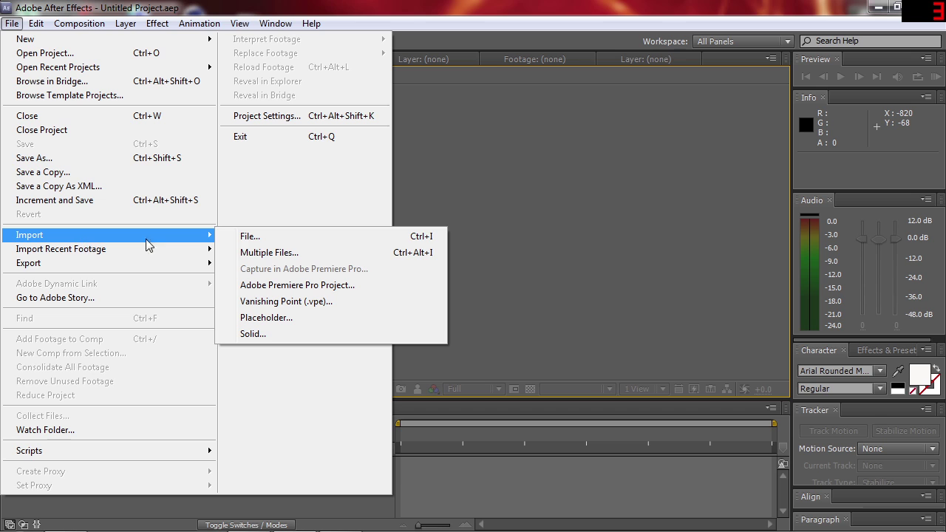
pyautogui.click(249, 238)
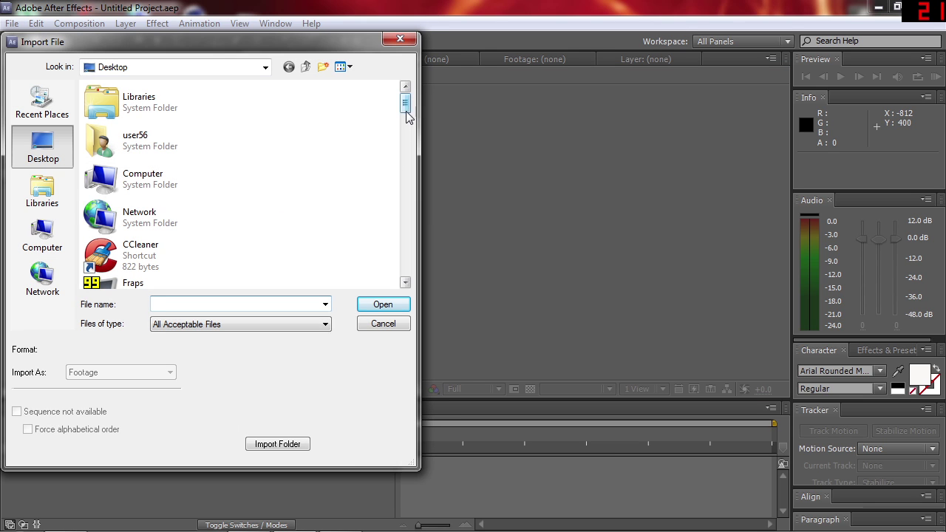
pyautogui.moveTo(406, 117); pyautogui.dragTo(406, 158)
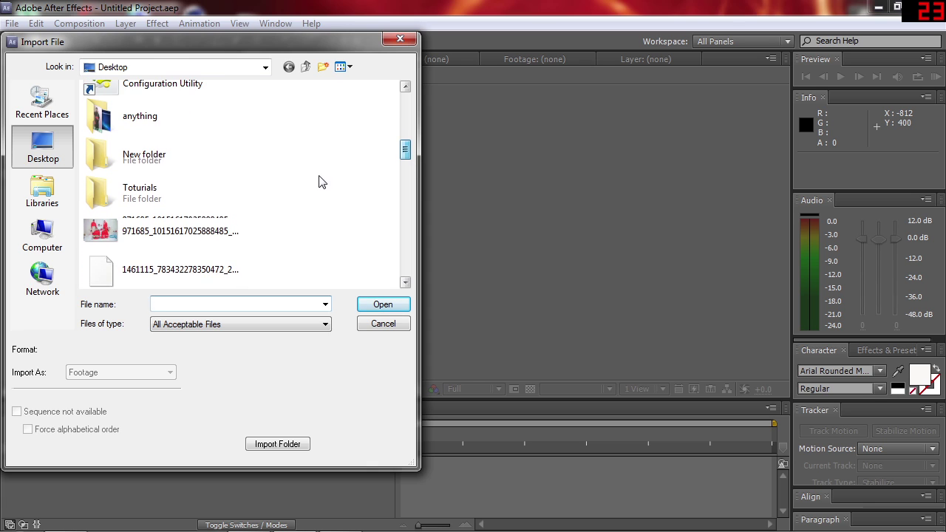
pyautogui.doubleClick(175, 193)
pyautogui.click(353, 141)
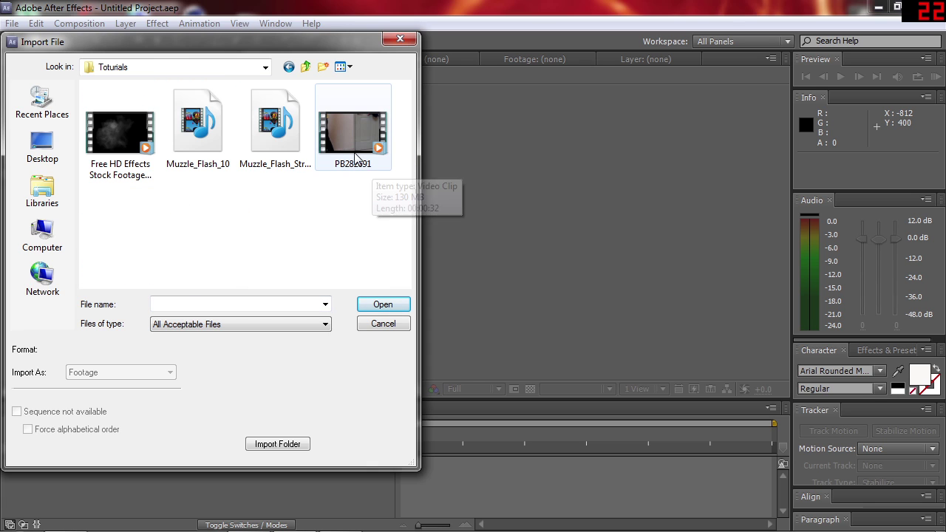
pyautogui.doubleClick(353, 144)
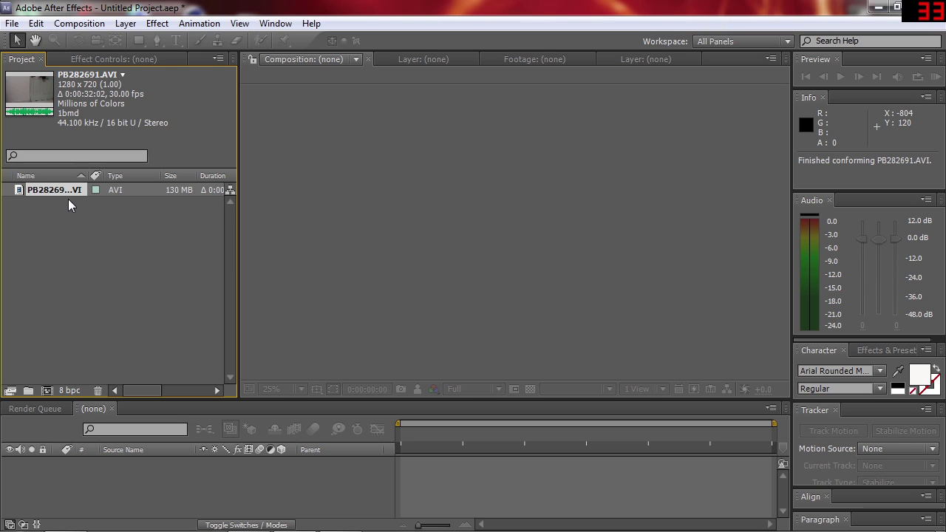
# Build a PB282691 composition from the clip and preview it to 0:00:19:12, where the gun is aimed
pyautogui.moveTo(69, 188)
pyautogui.mouseDown()
pyautogui.moveTo(49, 392)
pyautogui.moveTo(63, 341)
pyautogui.moveTo(49, 392)
pyautogui.mouseUp()
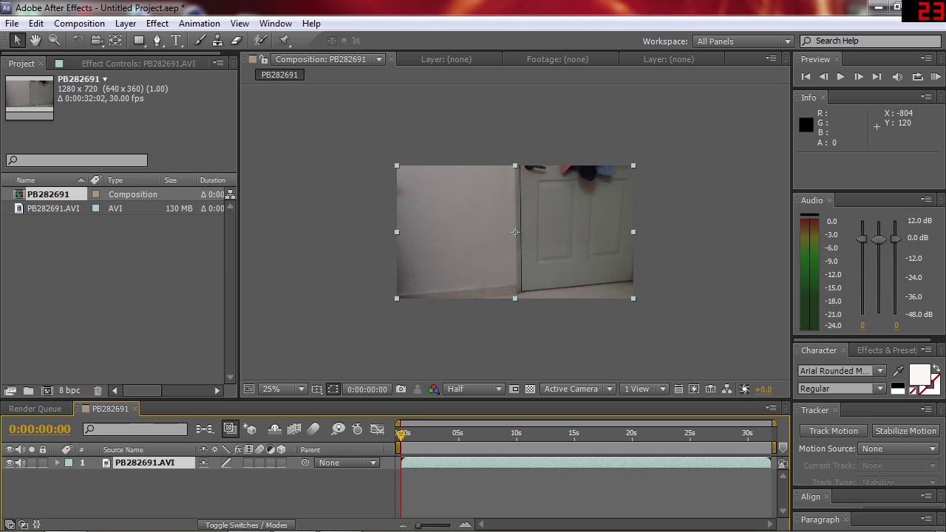
pyautogui.press('h')
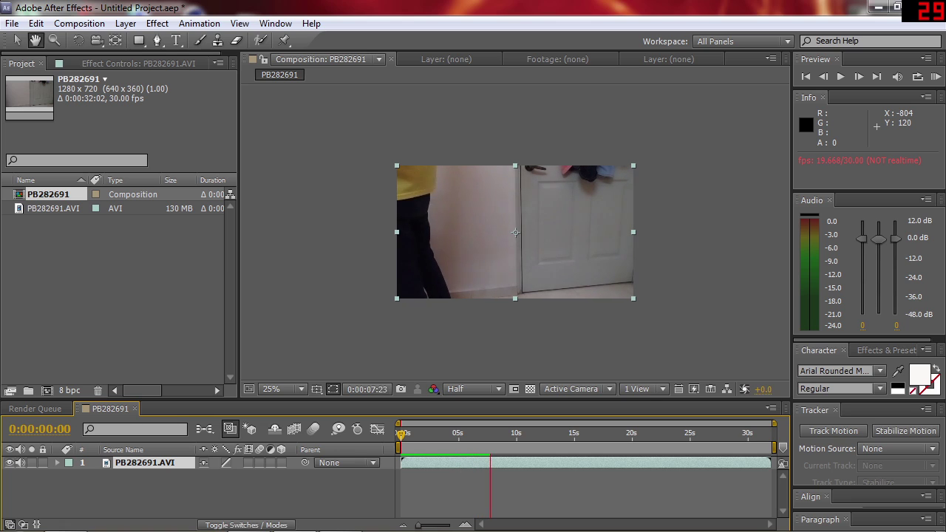
pyautogui.click(528, 439)
pyautogui.moveTo(527, 436); pyautogui.dragTo(597, 442)
pyautogui.click(606, 439)
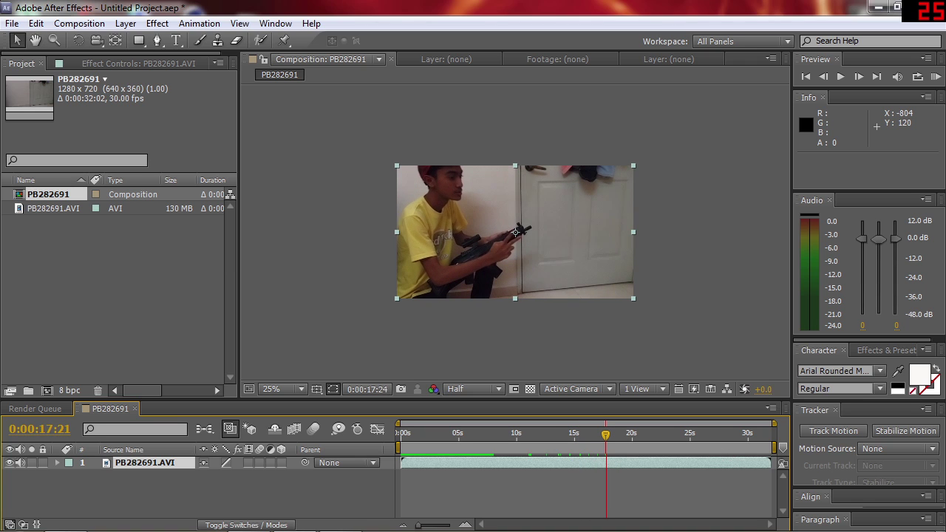
pyautogui.press('space')
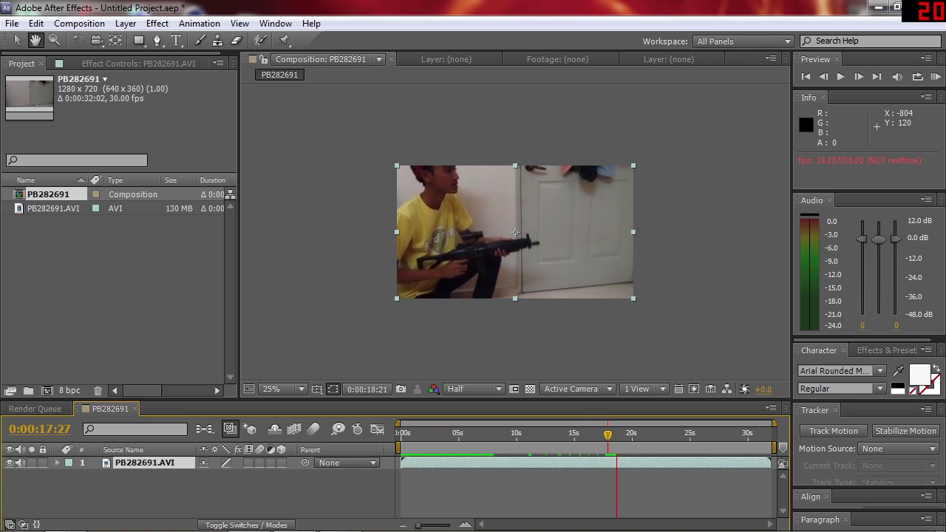
pyautogui.click(624, 441)
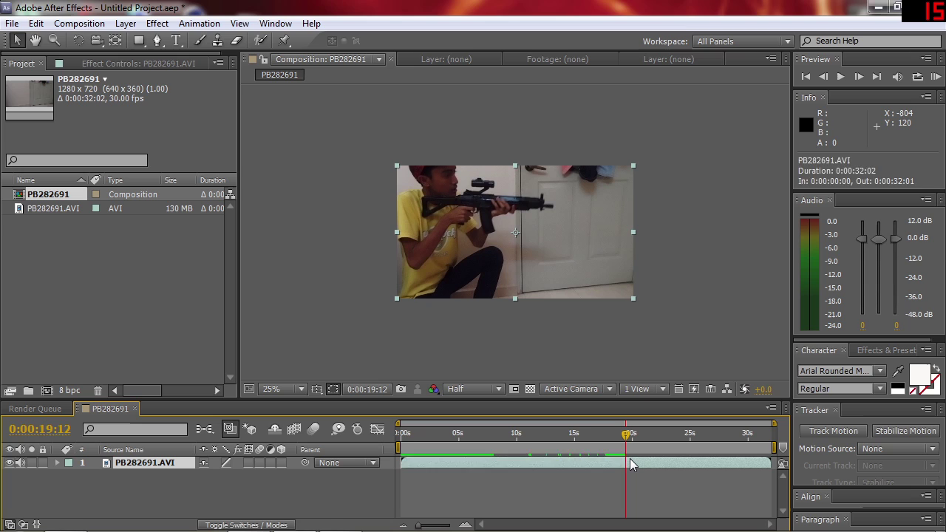
# Split the layer at 19:12, delete the earlier part, and slide the remaining clip near 0s
pyautogui.hotkey('alt', '[')
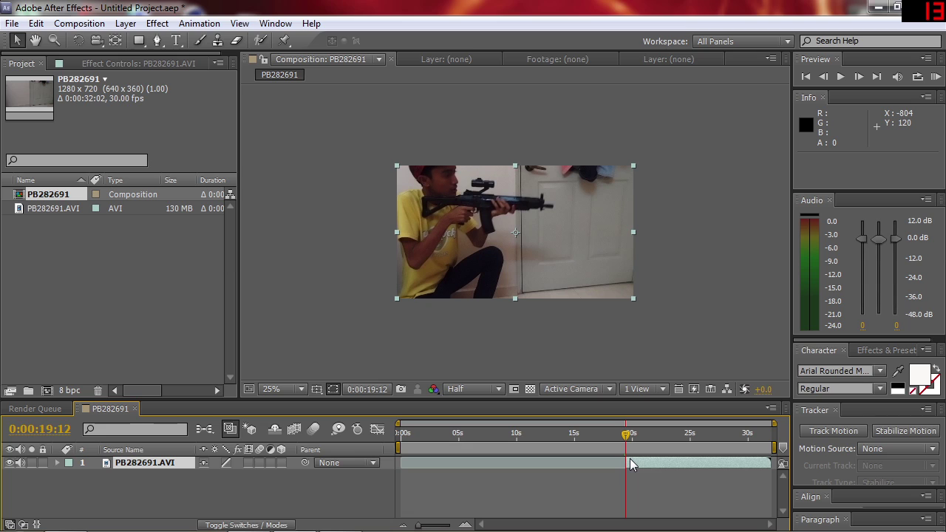
pyautogui.hotkey('ctrl', 'z')
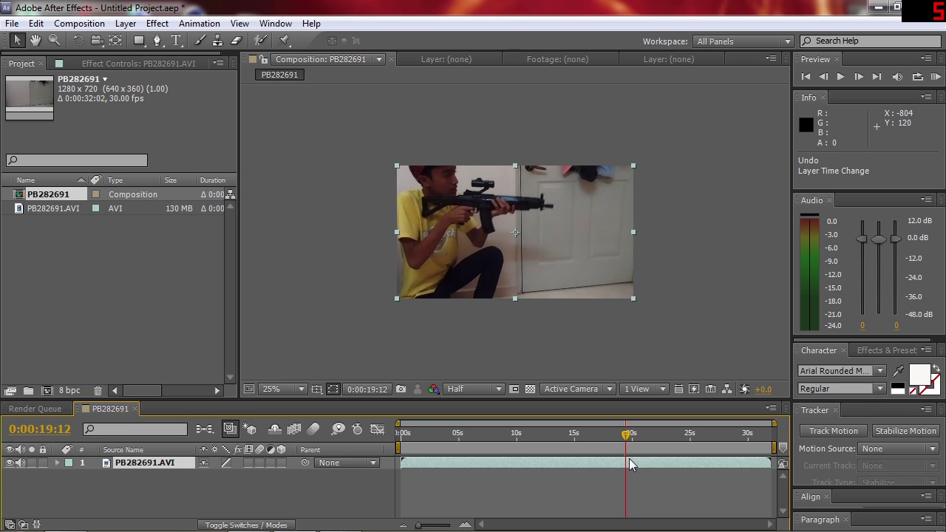
pyautogui.hotkey('ctrl', 'shift', 'd')
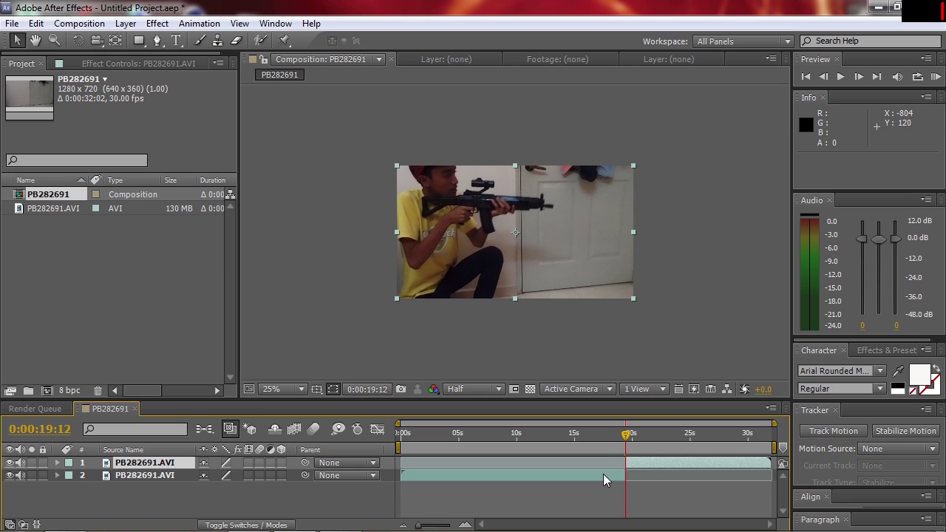
pyautogui.click(603, 474)
pyautogui.press('Delete')
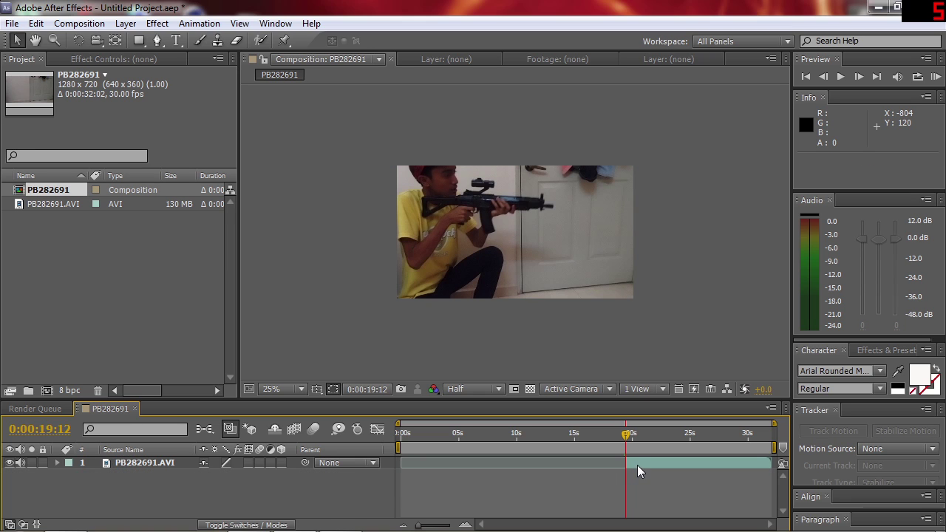
pyautogui.click(637, 465)
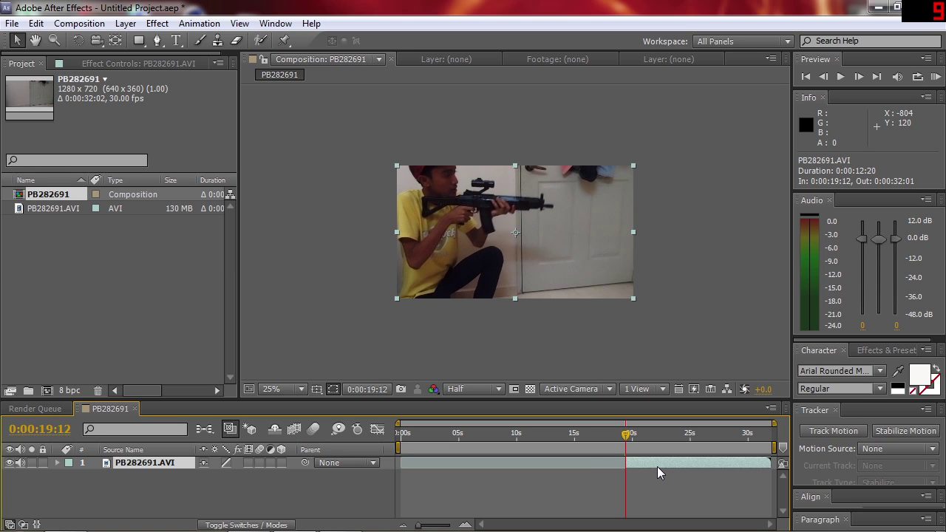
pyautogui.moveTo(651, 465); pyautogui.dragTo(433, 470)
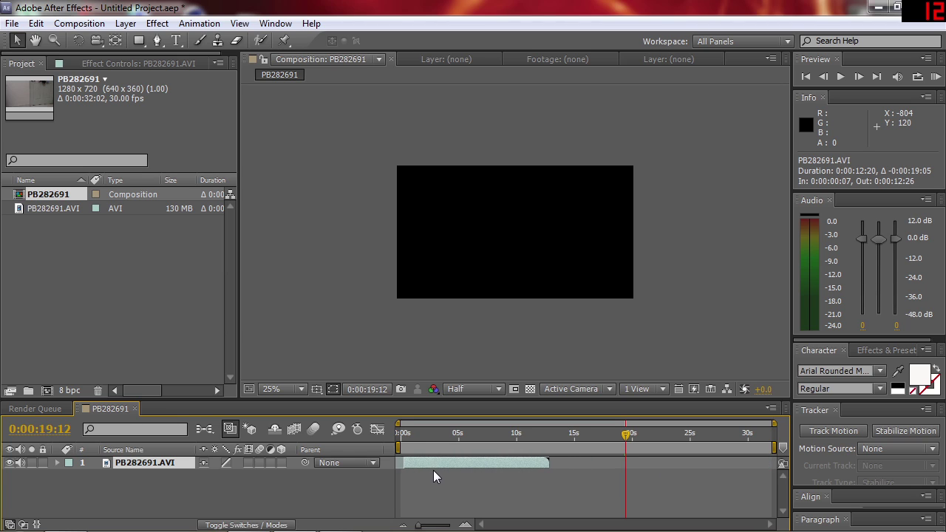
# Snap the trimmed clip's In point exactly to 0:00:00:00, then magnify the view to 50%
pyautogui.click(401, 436)
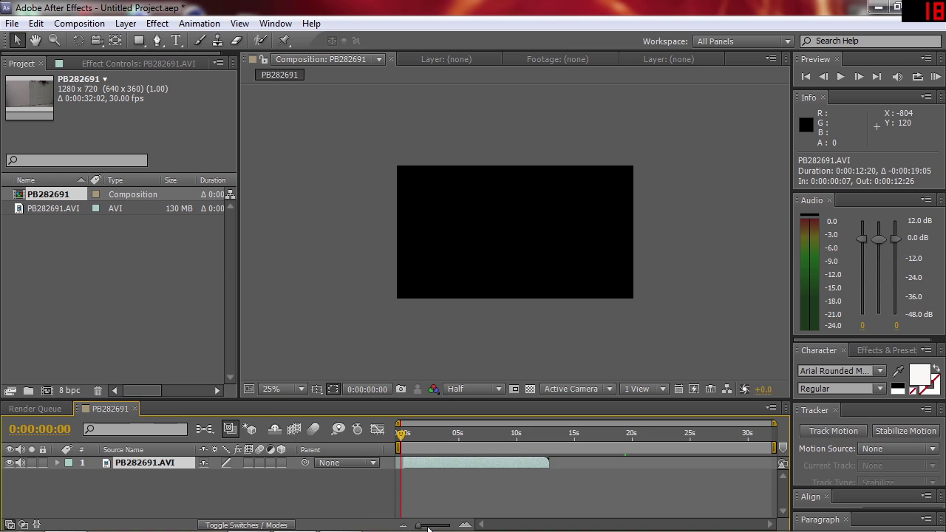
pyautogui.moveTo(427, 525); pyautogui.dragTo(446, 525)
pyautogui.moveTo(426, 463); pyautogui.dragTo(421, 463)
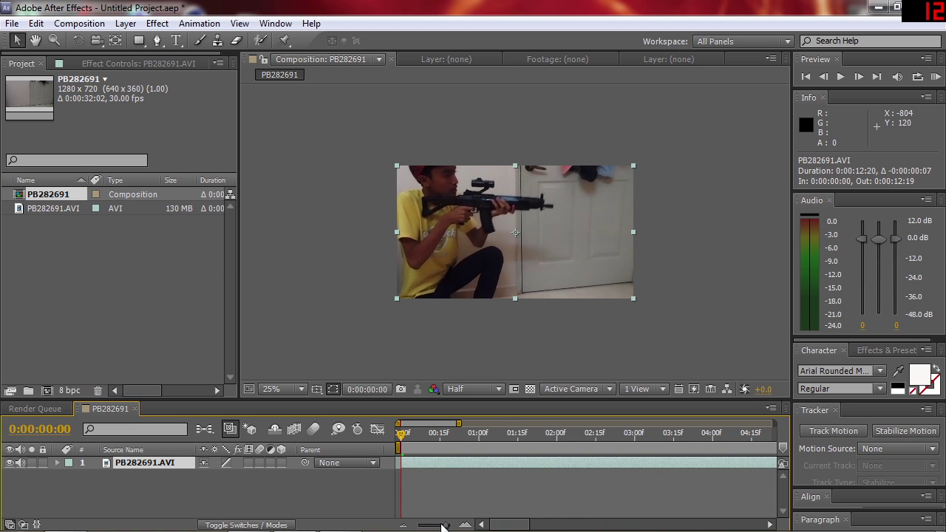
pyautogui.moveTo(443, 526); pyautogui.dragTo(414, 524)
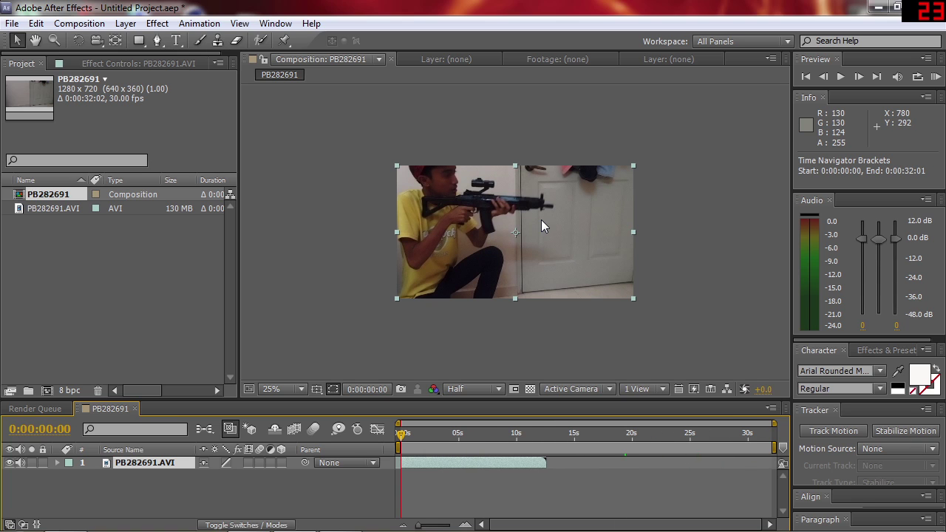
pyautogui.press('.')
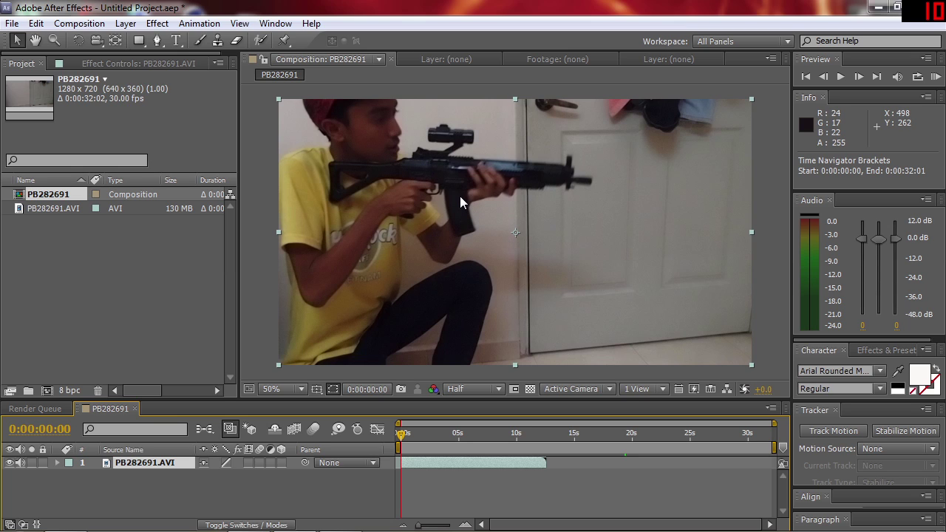
pyautogui.moveTo(515, 232)
pyautogui.mouseDown()
pyautogui.moveTo(571, 242)
pyautogui.moveTo(497, 220)
pyautogui.mouseUp()
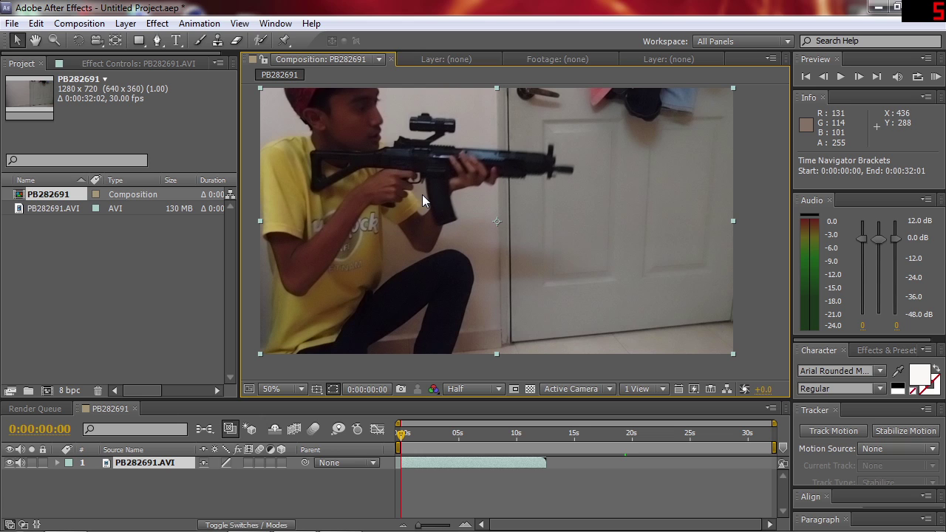
pyautogui.scroll(2, 439, 177)
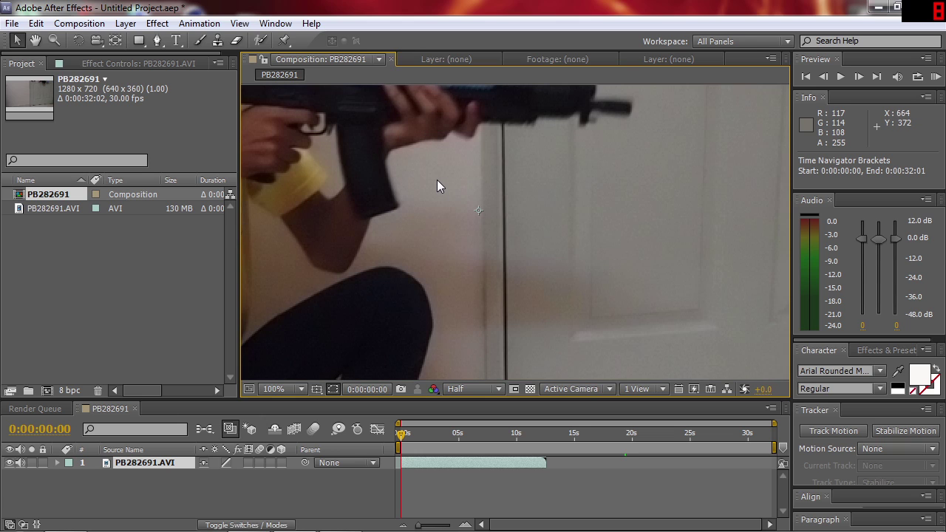
pyautogui.scroll(2, 426, 180)
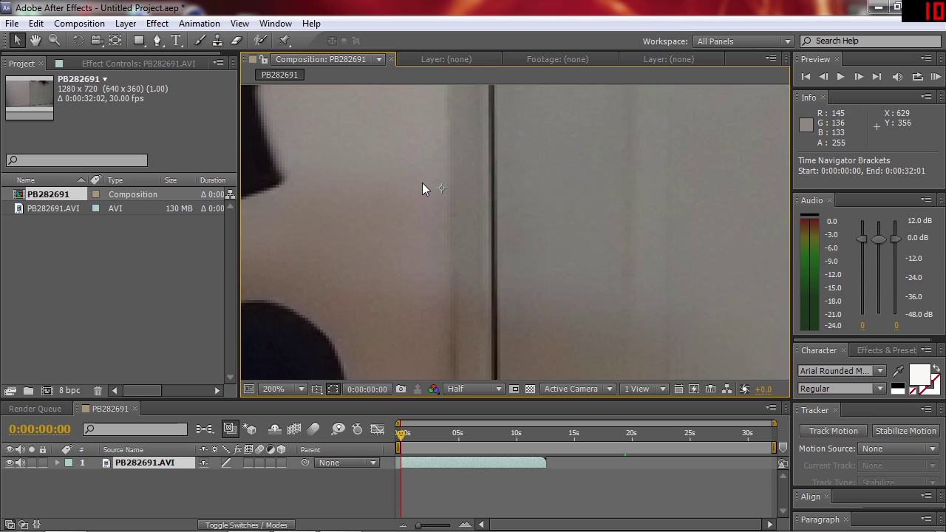
pyautogui.scroll(-2, 421, 184)
pyautogui.scroll(-2, 421, 184)
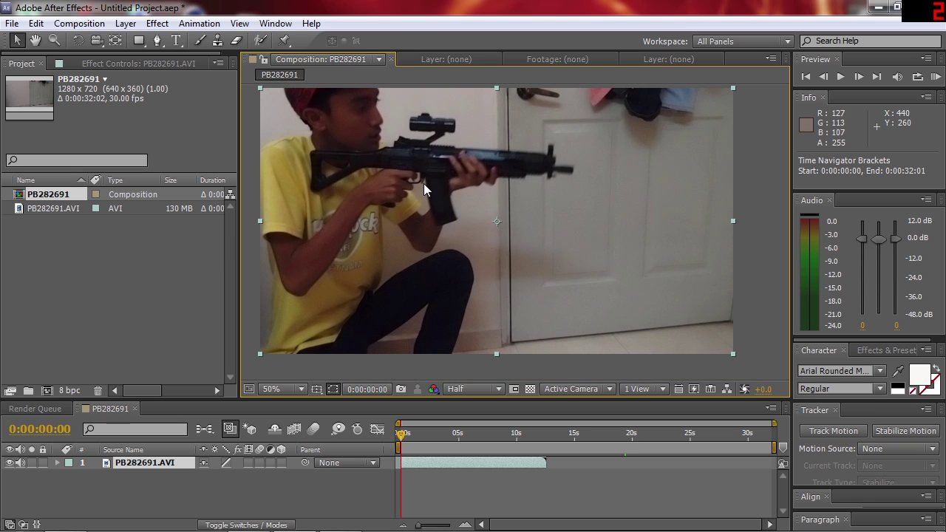
pyautogui.moveTo(424, 183); pyautogui.dragTo(460, 183)
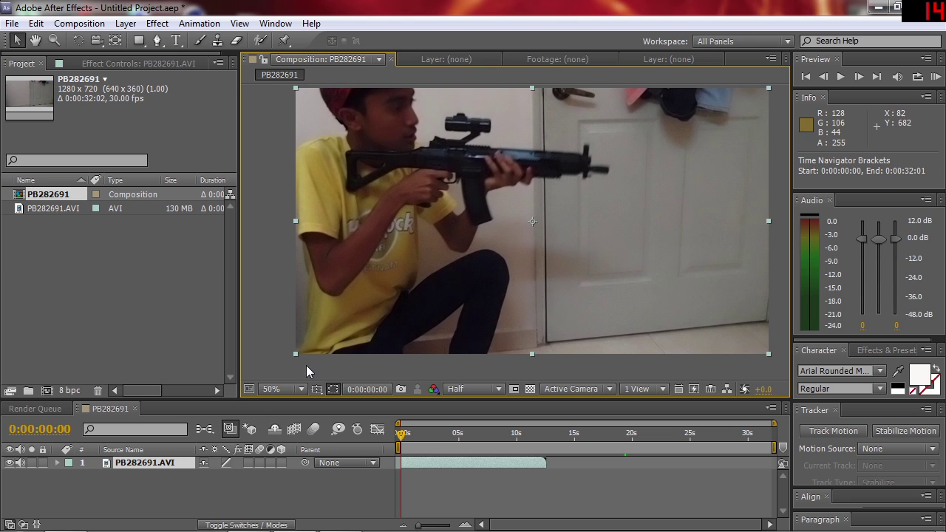
pyautogui.click(294, 390)
pyautogui.click(320, 139)
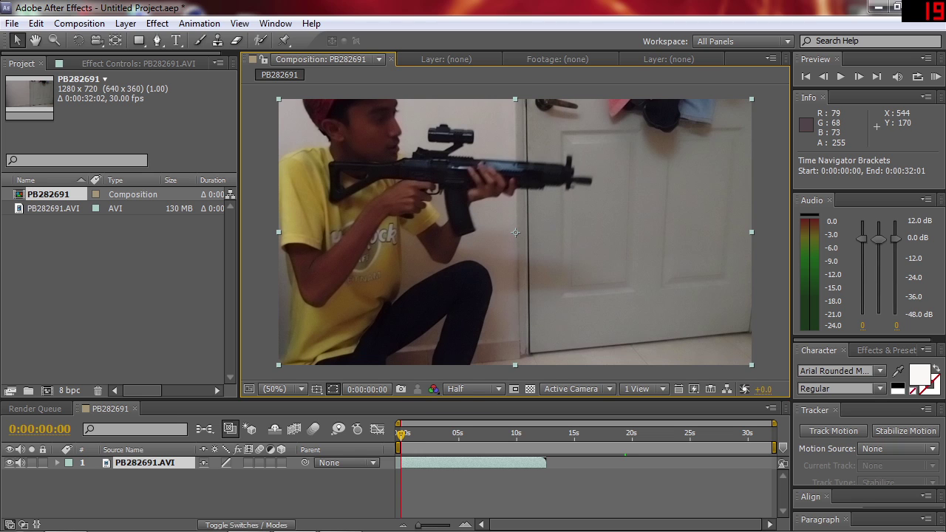
pyautogui.press('space')
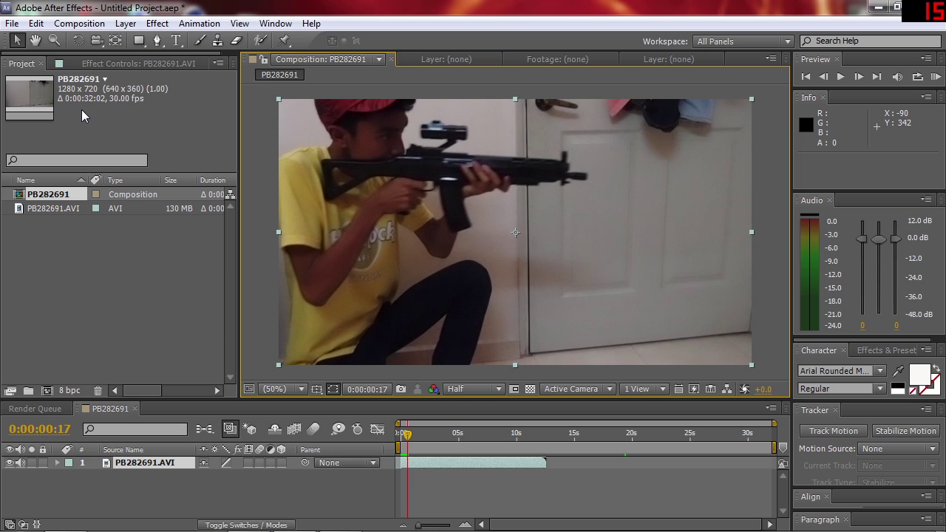
# Bring the Toturials folder window forward and review the details of the muzzle flash clips
pyautogui.moveTo(263, 518)
pyautogui.moveTo(340, 517)
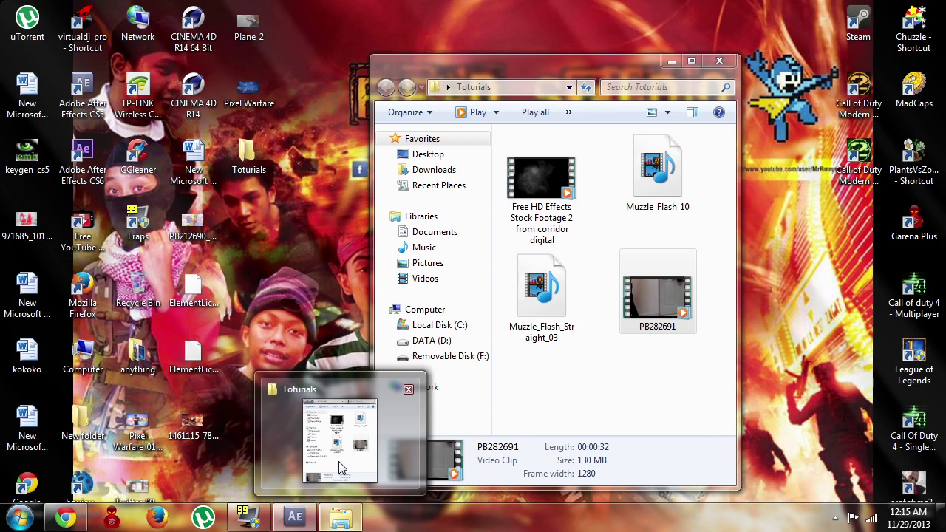
pyautogui.click(342, 467)
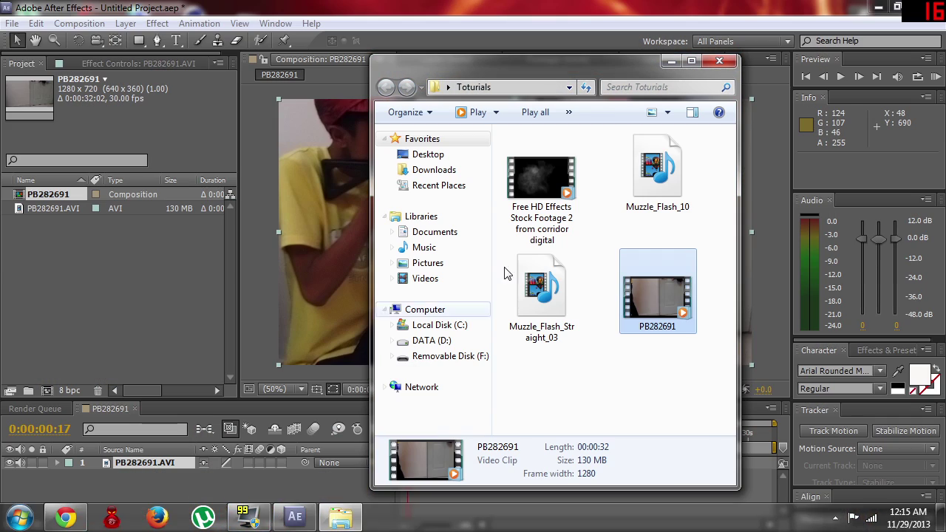
pyautogui.click(652, 190)
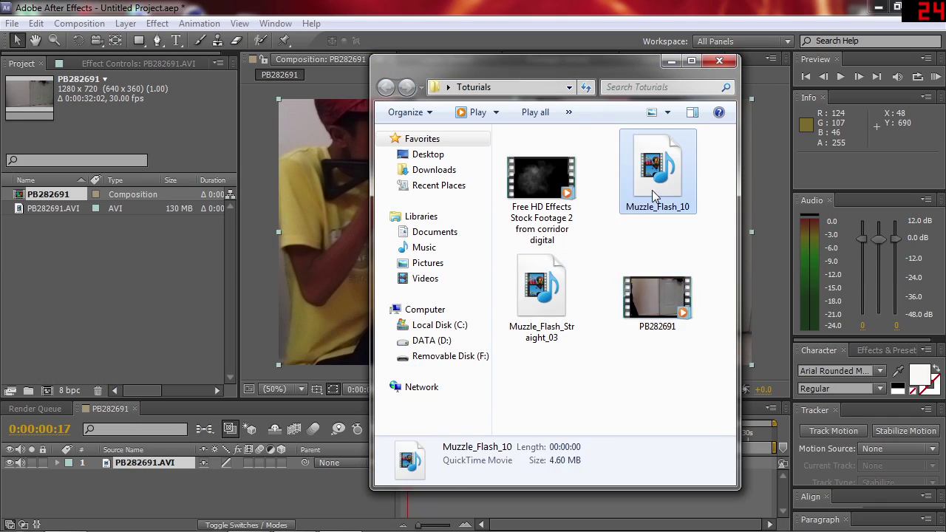
pyautogui.click(567, 292)
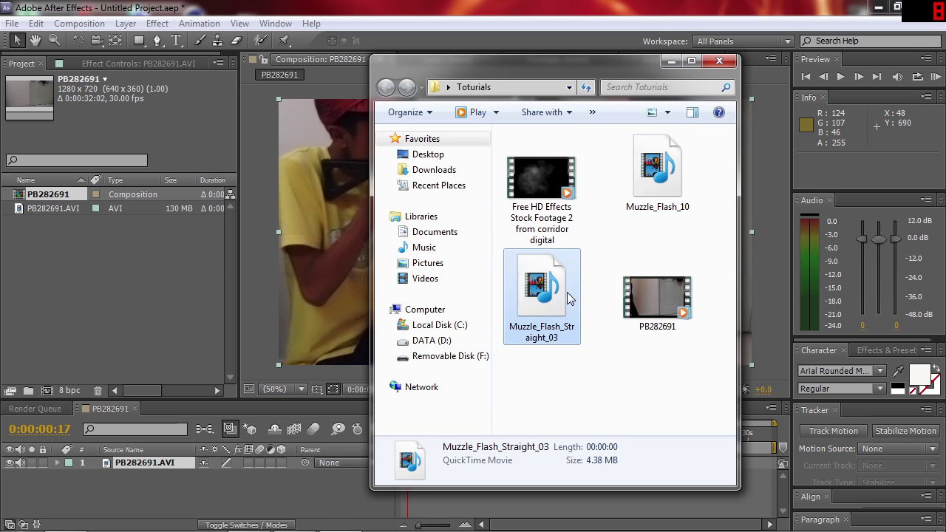
pyautogui.click(633, 207)
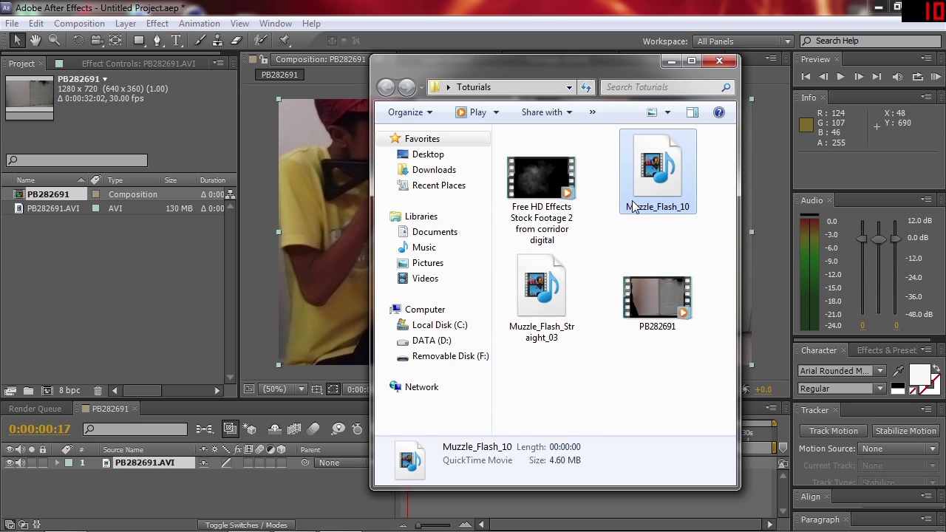
pyautogui.click(571, 272)
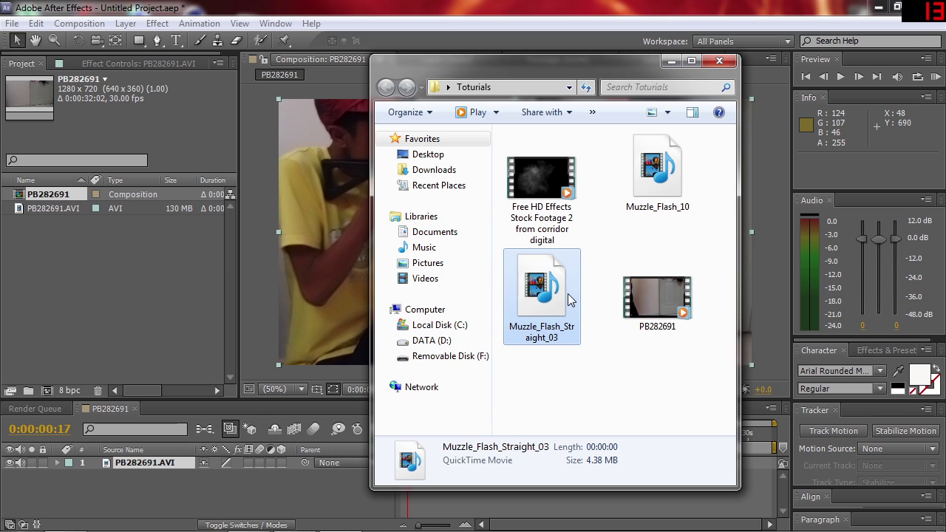
pyautogui.click(660, 216)
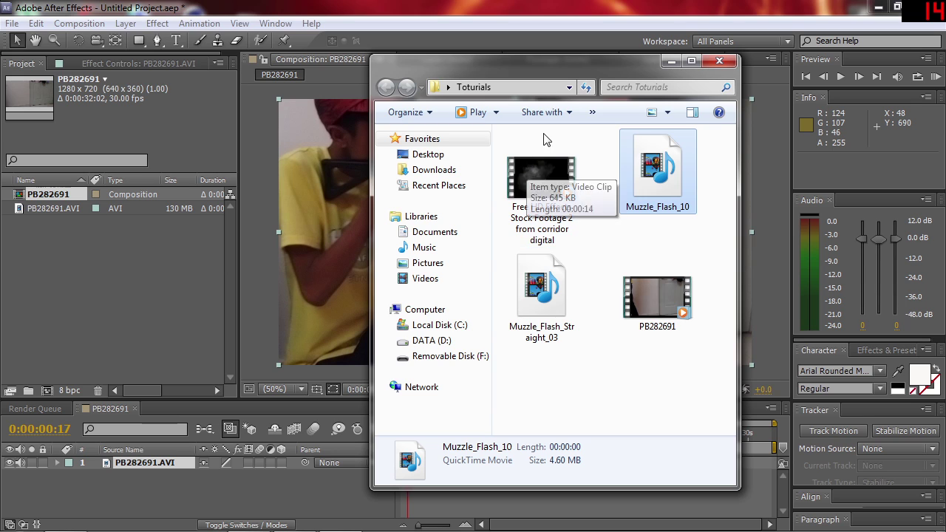
pyautogui.click(554, 234)
# Select Muzzle_Flash_Straight_03 and Muzzle_Flash_10 together and drag them into the After Effects Project panel
pyautogui.click(640, 182)
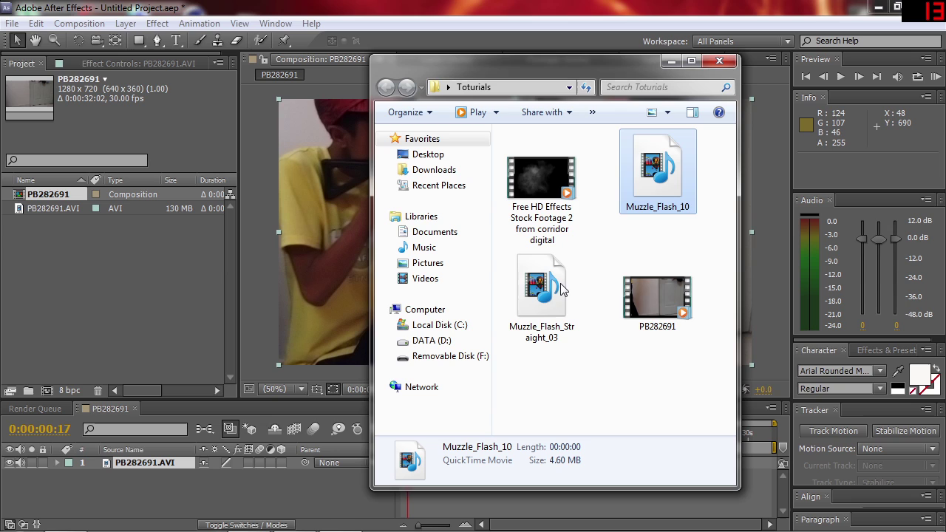
pyautogui.click(545, 296)
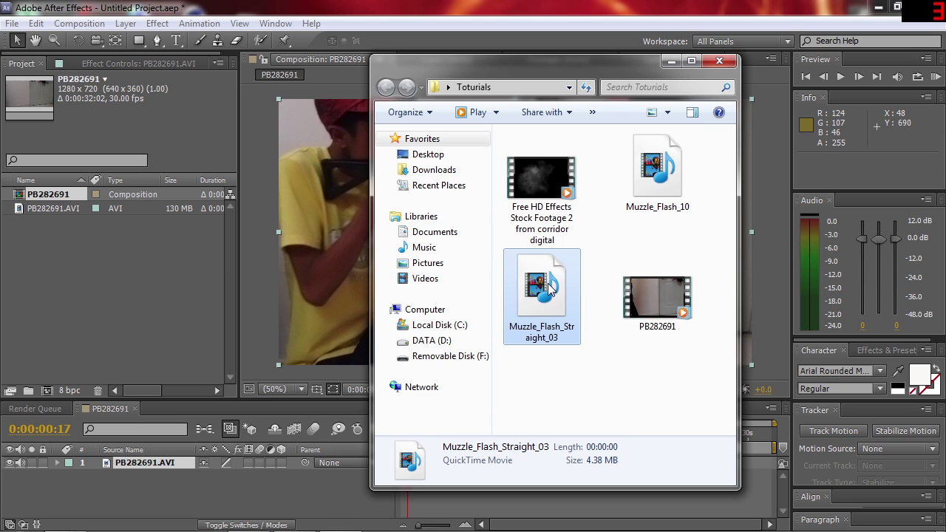
pyautogui.keyDown('ctrl'); pyautogui.click(645, 196); pyautogui.keyUp('ctrl')
pyautogui.moveTo(645, 196); pyautogui.dragTo(122, 276)
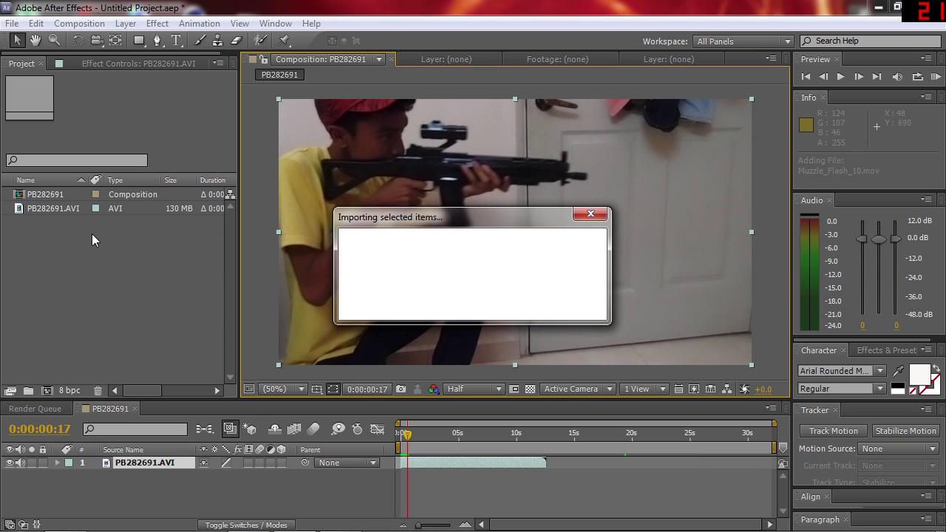
# Add Muzzle_Flash_10.mov to the timeline as a layer above PB282691.AVI
pyautogui.click(51, 208)
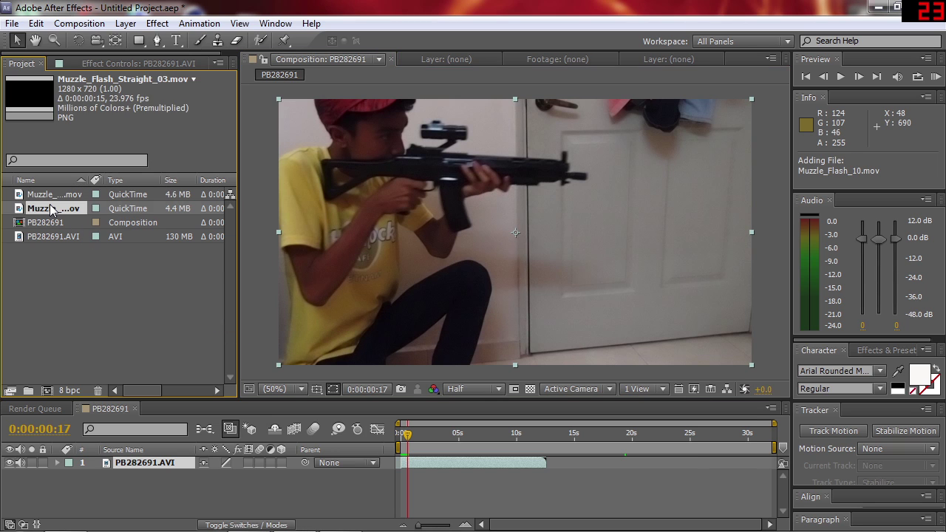
pyautogui.click(49, 195)
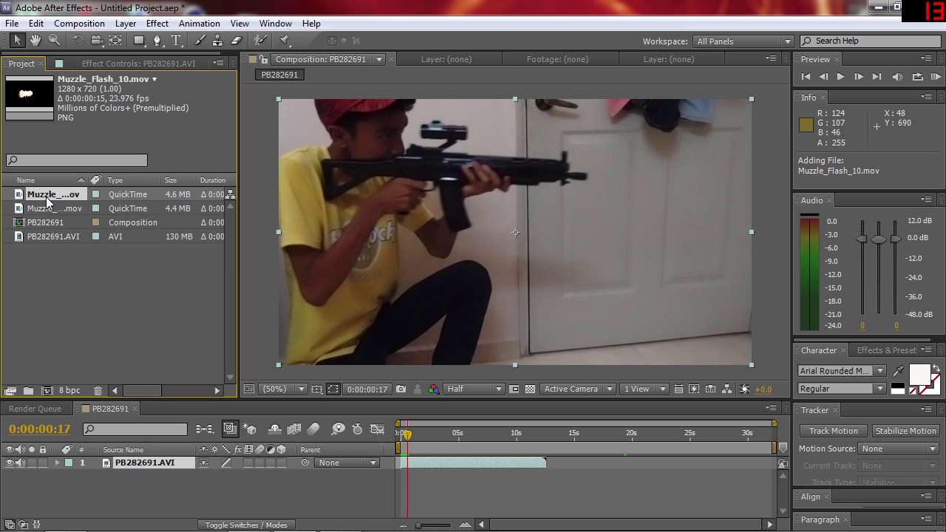
pyautogui.moveTo(47, 198); pyautogui.dragTo(410, 464)
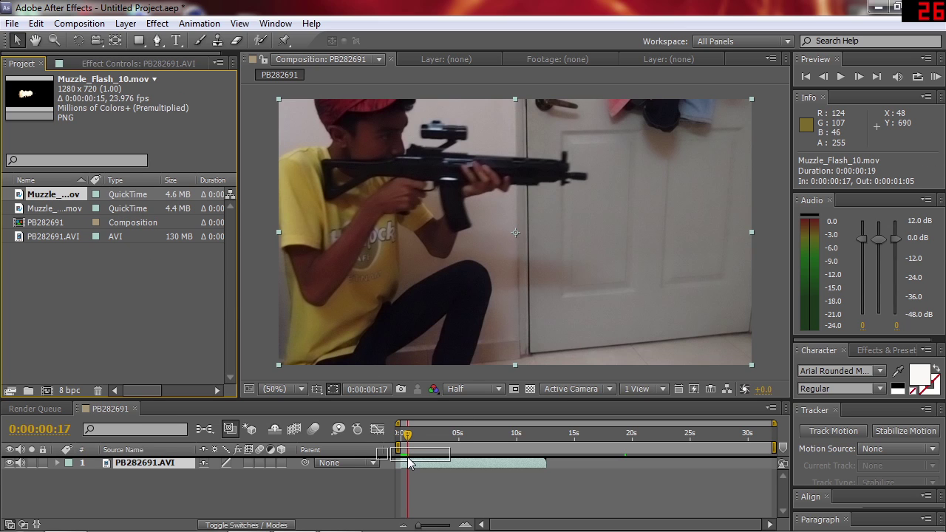
pyautogui.moveTo(410, 464); pyautogui.dragTo(411, 465)
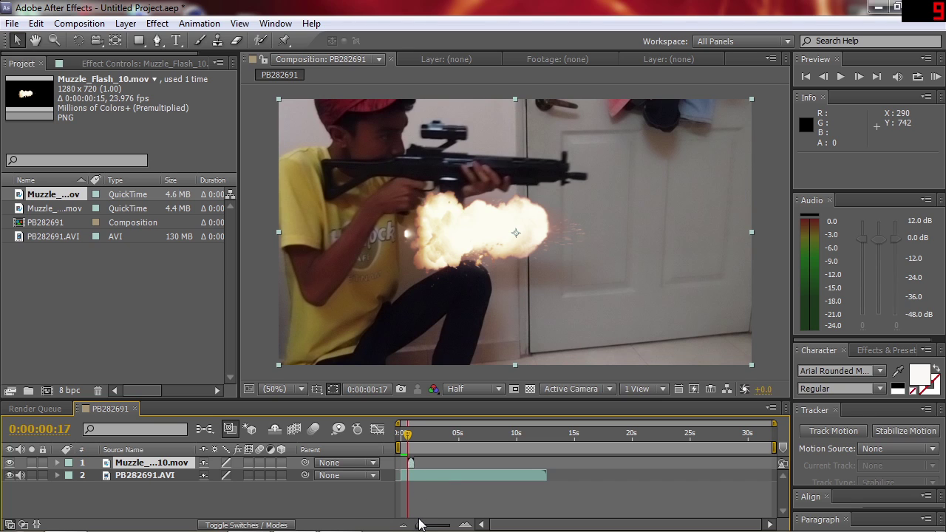
pyautogui.moveTo(421, 526); pyautogui.dragTo(448, 527)
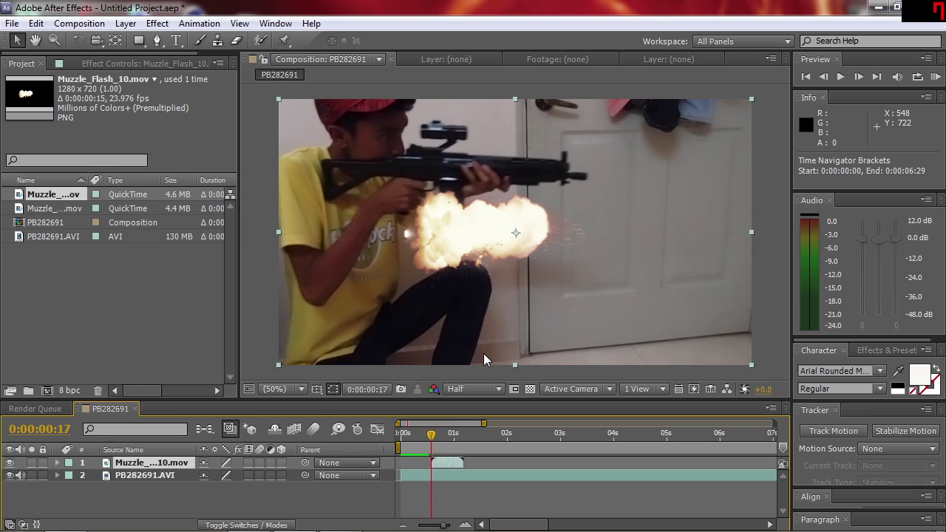
# Move the muzzle flash onto the rifle's barrel tip at (1132, 206)
pyautogui.moveTo(449, 351); pyautogui.dragTo(470, 340)
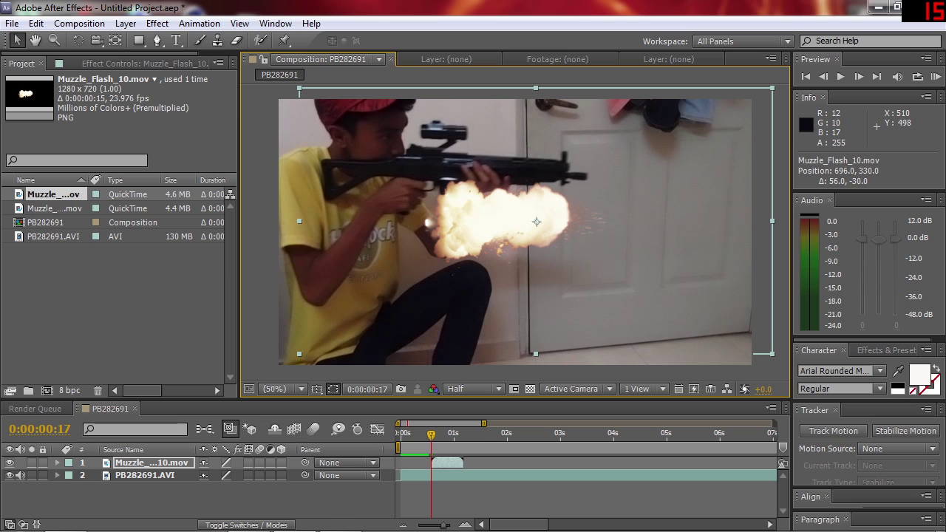
pyautogui.moveTo(467, 283)
pyautogui.mouseDown()
pyautogui.moveTo(634, 243)
pyautogui.moveTo(629, 237)
pyautogui.mouseUp()
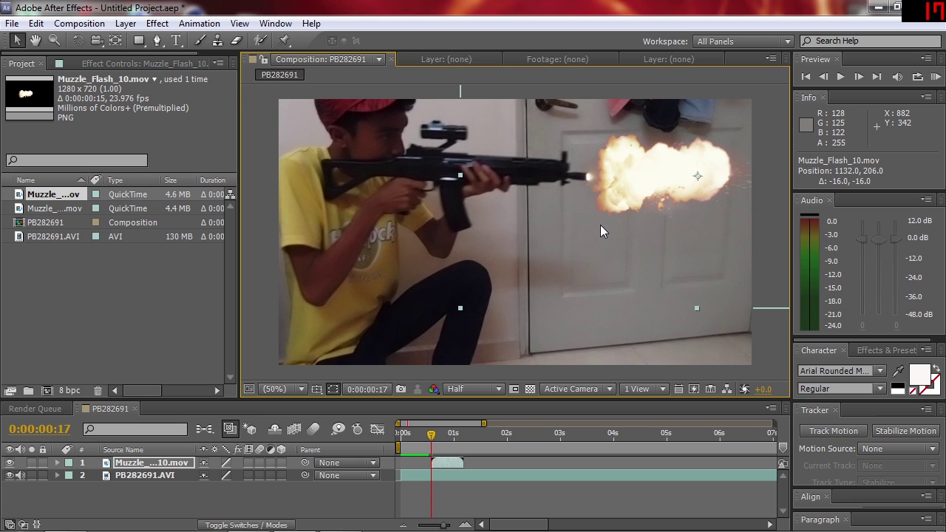
pyautogui.moveTo(600, 225); pyautogui.dragTo(535, 218)
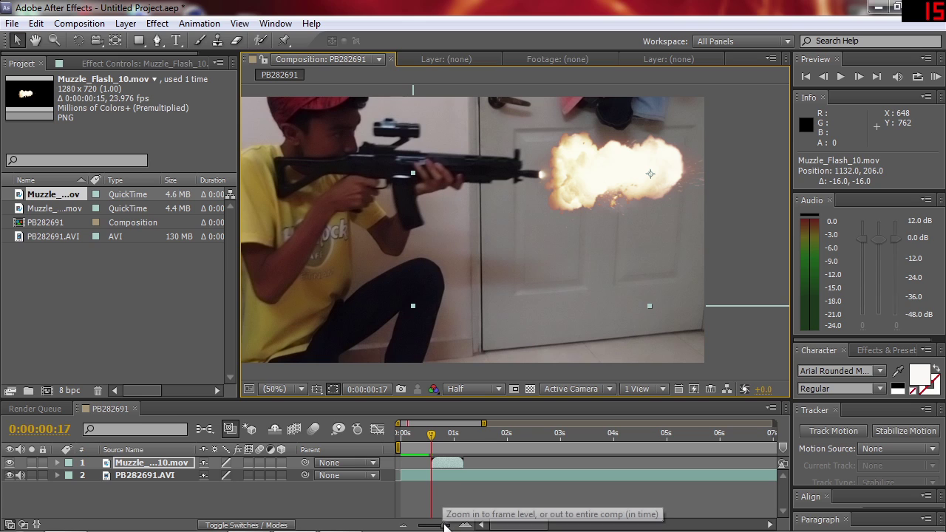
pyautogui.moveTo(444, 525); pyautogui.dragTo(453, 525)
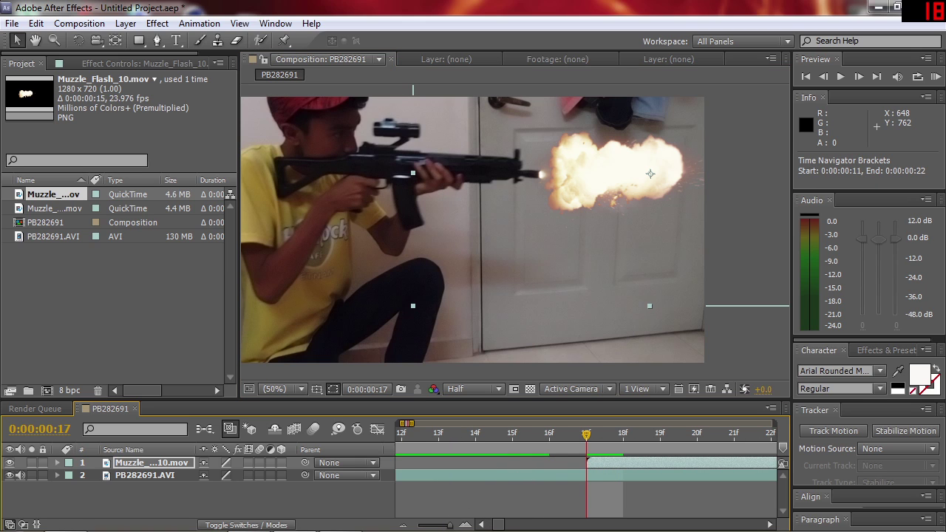
pyautogui.hscroll(1, 473, 494)
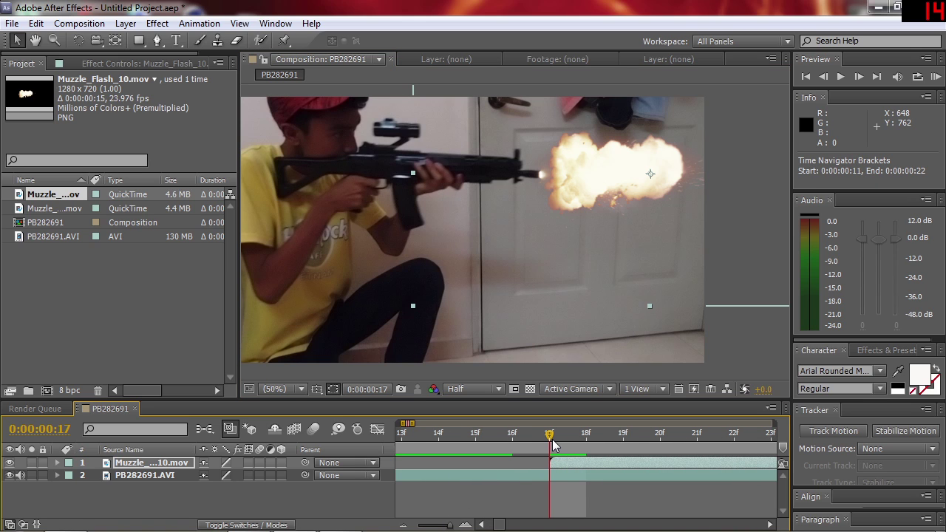
pyautogui.scroll(-2, 510, 301)
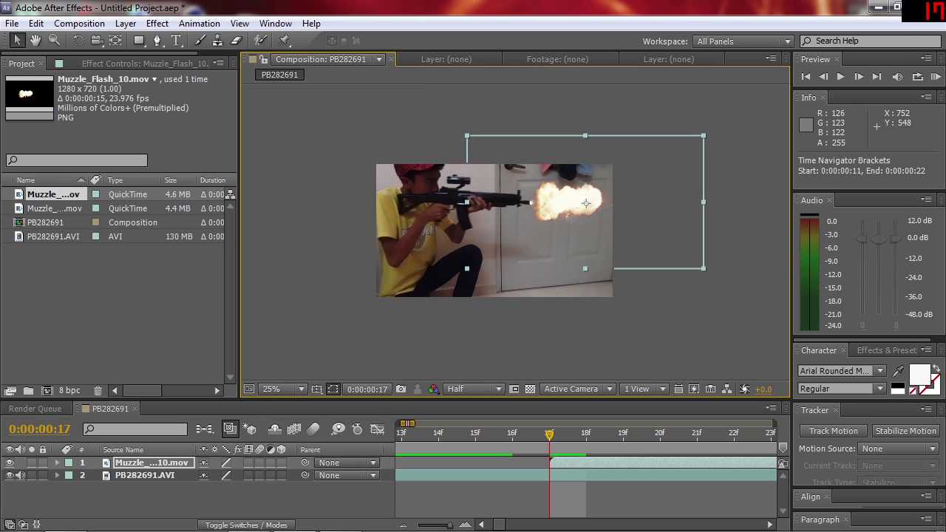
pyautogui.press('pagedown')
pyautogui.press('pagedown')
pyautogui.press('pagedown')
pyautogui.moveTo(663, 436); pyautogui.dragTo(512, 436)
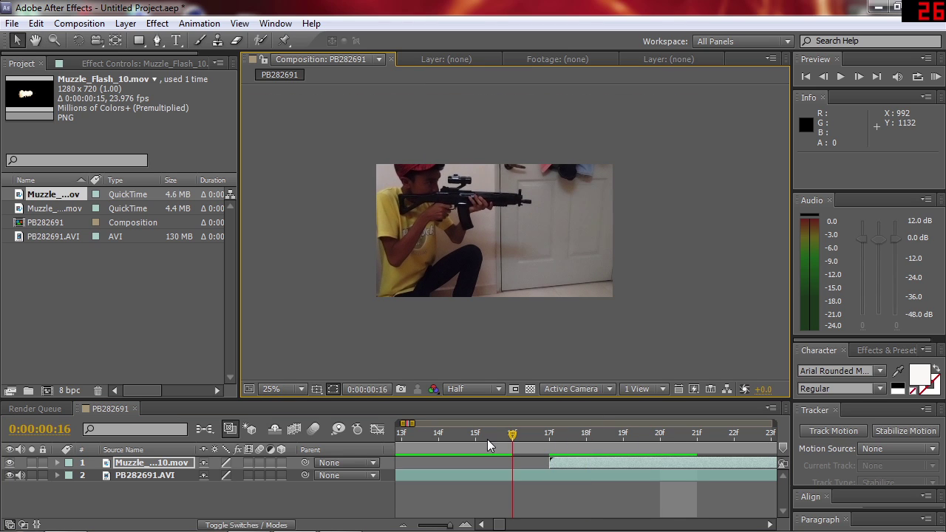
pyautogui.moveTo(449, 524); pyautogui.dragTo(444, 524)
pyautogui.press('space')
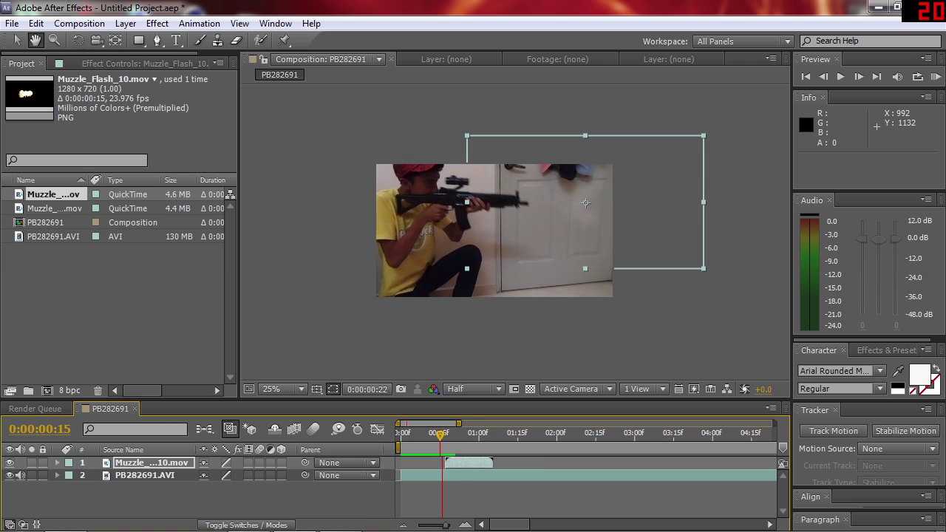
pyautogui.moveTo(487, 436); pyautogui.dragTo(444, 441)
pyautogui.press('.')
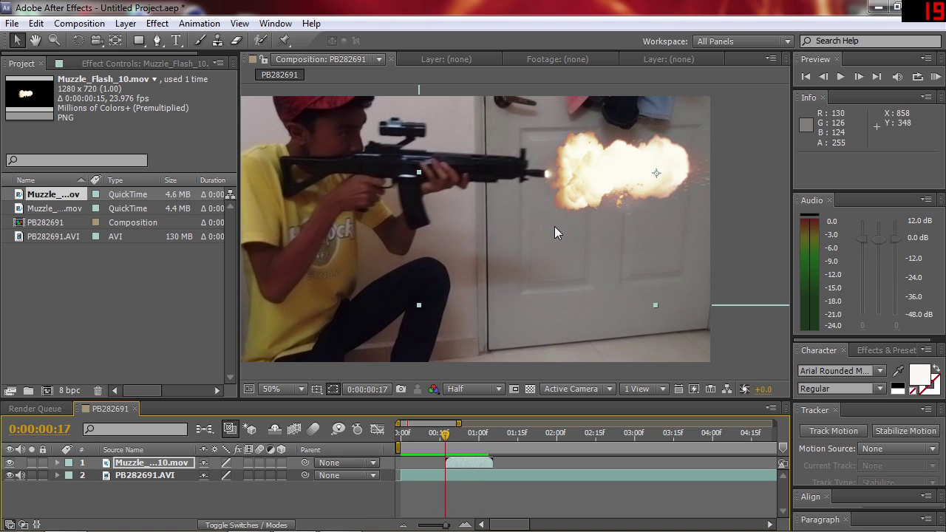
pyautogui.press('pagedown')
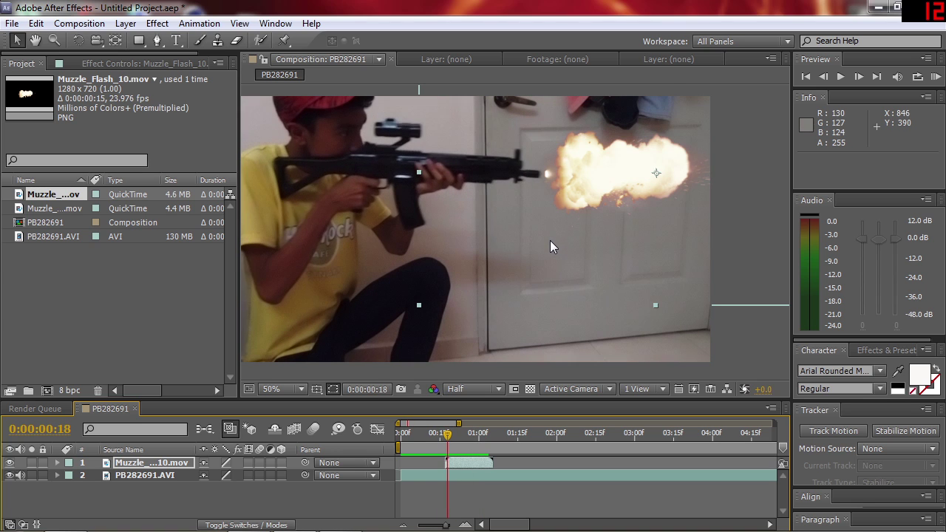
pyautogui.press('pageup')
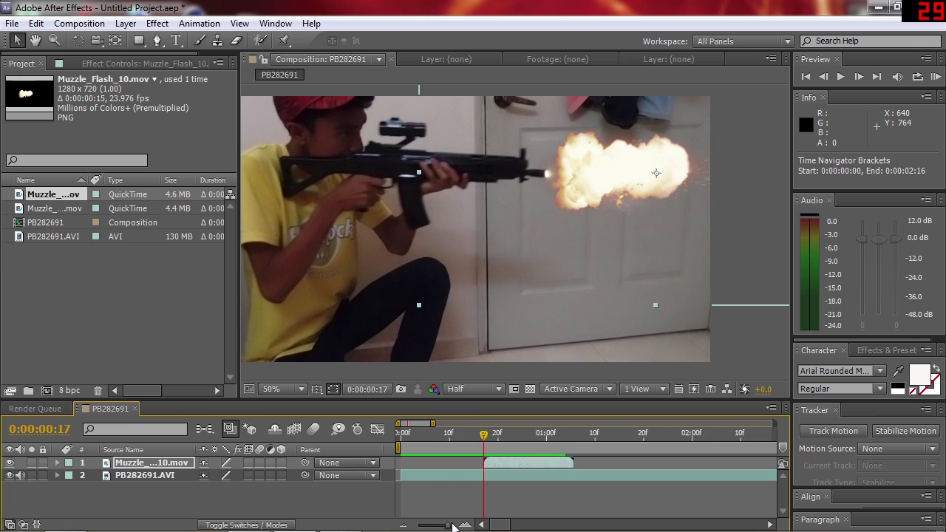
pyautogui.moveTo(445, 525); pyautogui.dragTo(454, 525)
pyautogui.press('-')
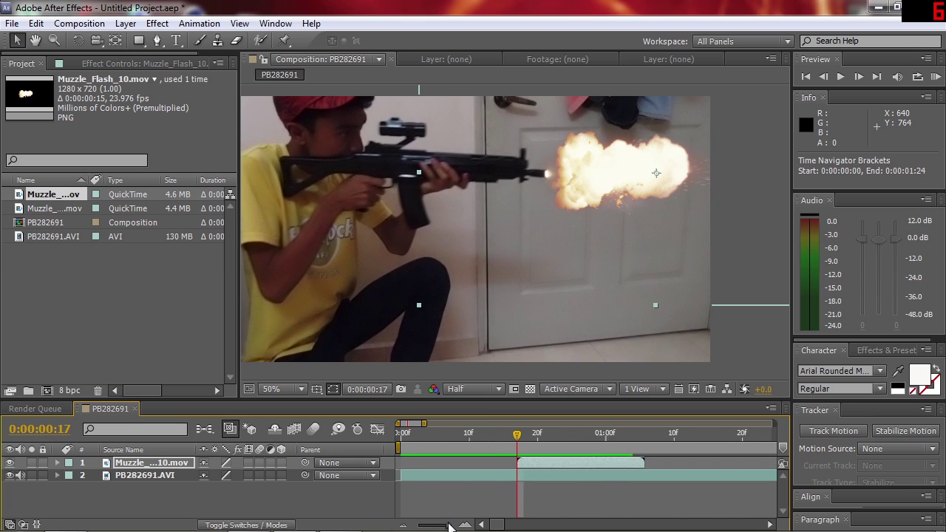
pyautogui.press('-')
pyautogui.press('-')
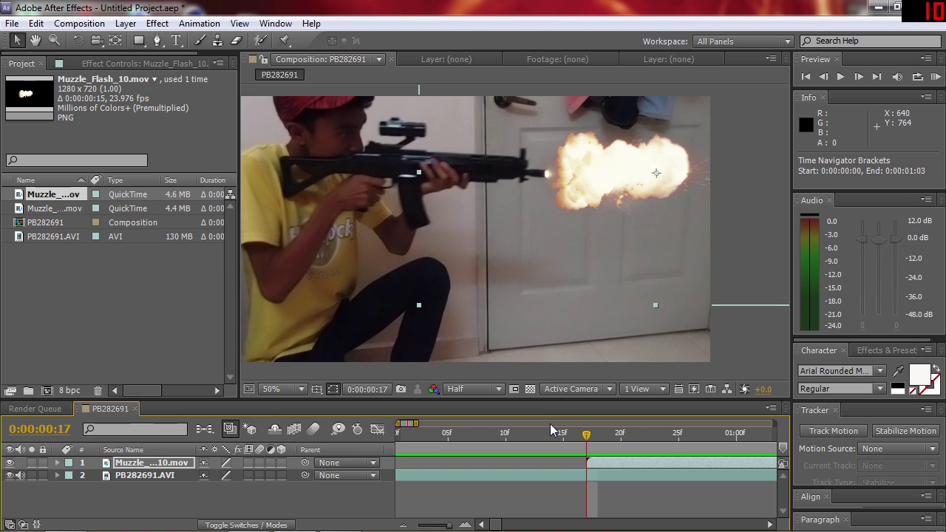
pyautogui.press('pagedown')
pyautogui.press('pageup')
pyautogui.press('pageup')
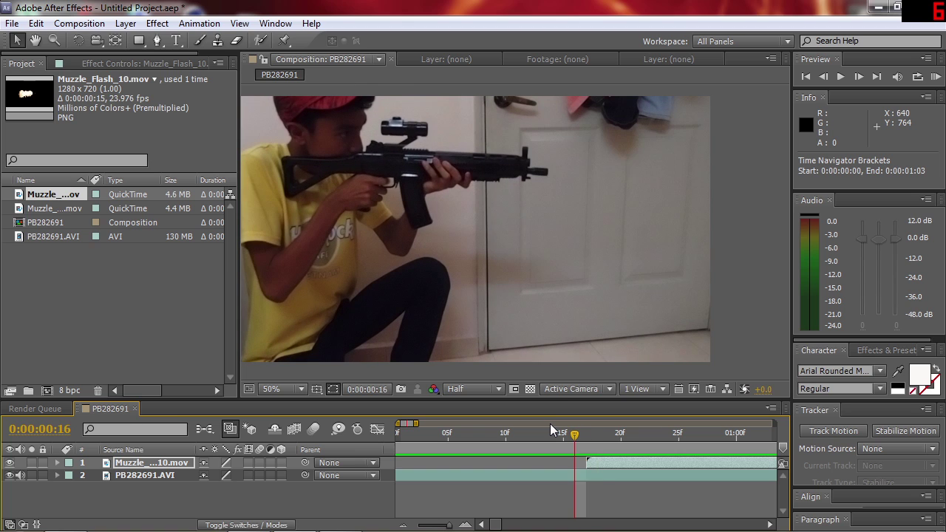
pyautogui.press('pagedown')
pyautogui.press('pagedown')
pyautogui.press('pageup')
pyautogui.press('pagedown')
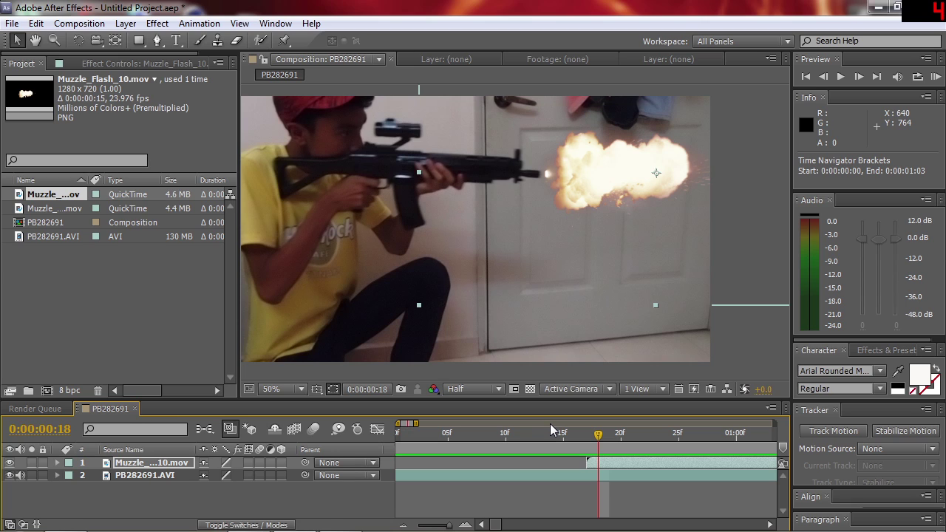
pyautogui.hotkey('ctrl', '/')
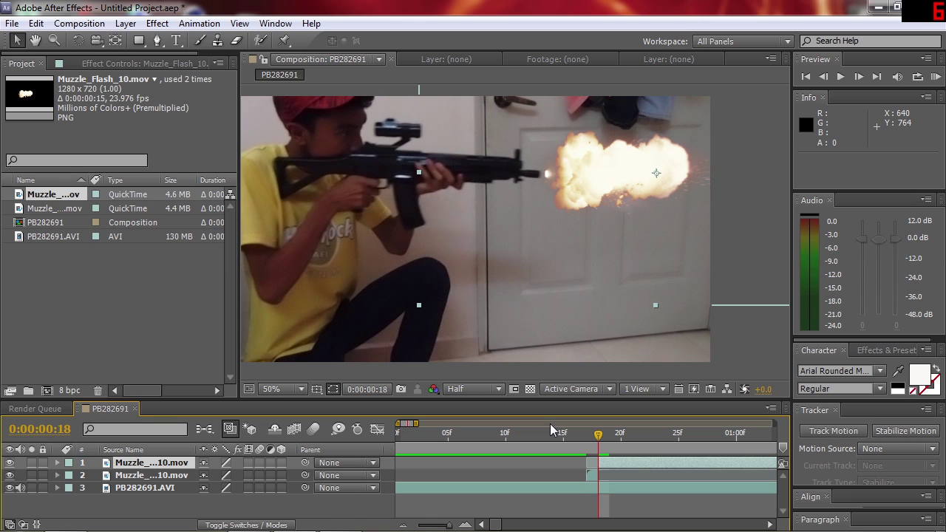
pyautogui.hotkey('ctrl', 'z')
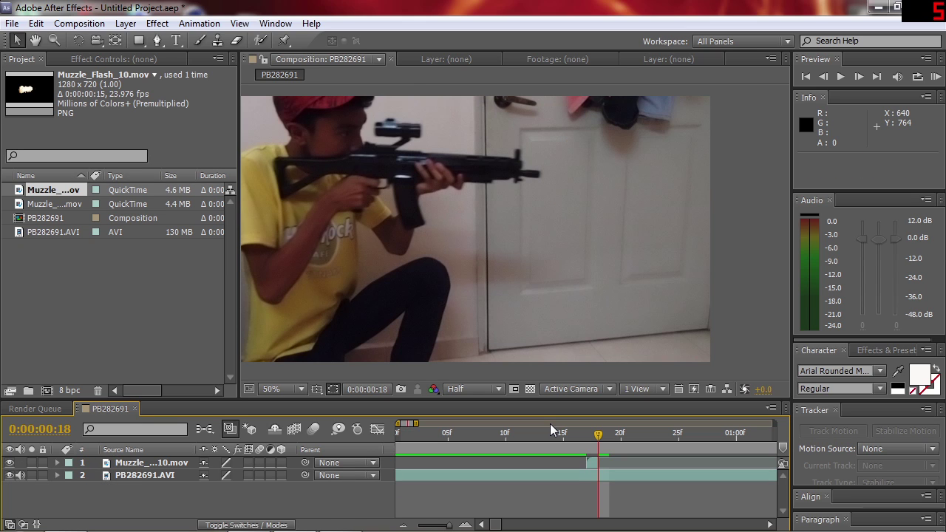
pyautogui.press('pageup')
pyautogui.press('pagedown')
pyautogui.press('pagedown')
pyautogui.press('pageup')
pyautogui.press('pageup')
pyautogui.press('pageup')
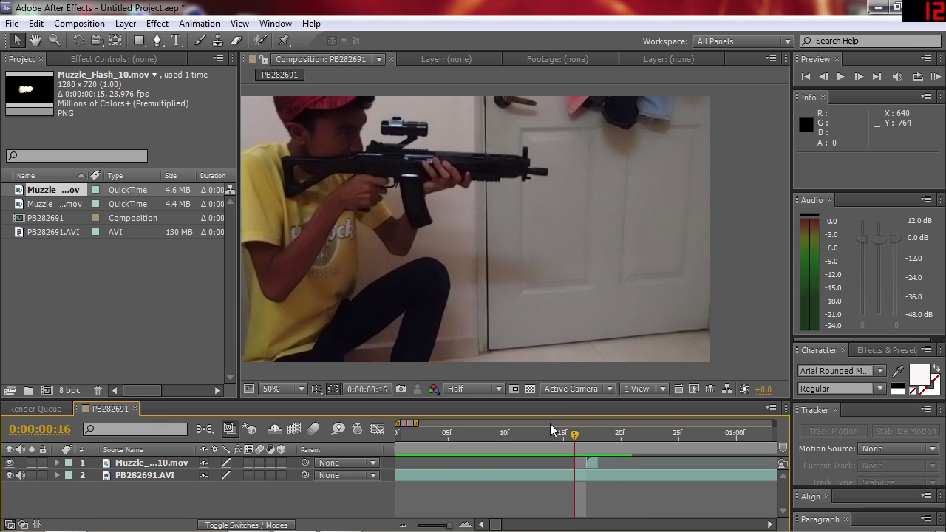
pyautogui.press('pagedown')
pyautogui.press('pageup')
pyautogui.press('pagedown')
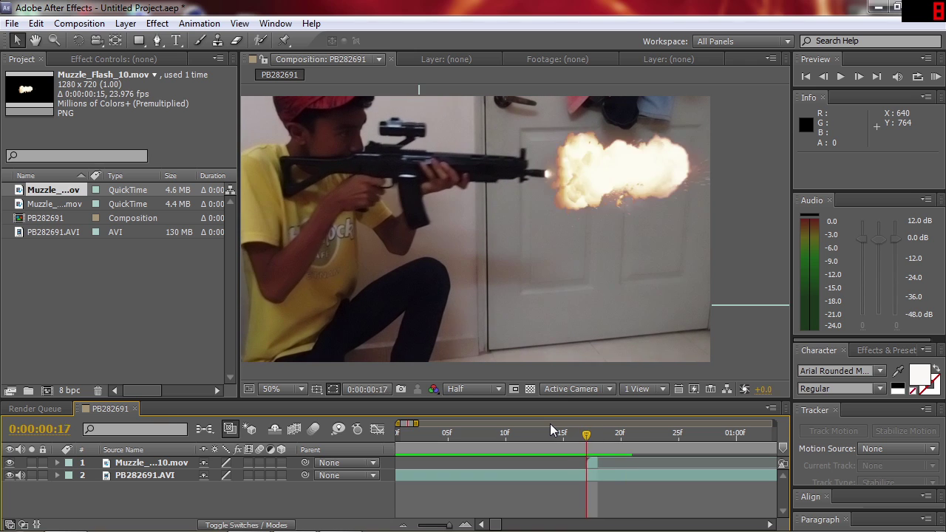
pyautogui.press('pageup')
pyautogui.press('pageup')
pyautogui.press('pageup')
pyautogui.press('pagedown')
pyautogui.press('pagedown')
pyautogui.press('pagedown')
pyautogui.press('pagedown')
pyautogui.press('pagedown')
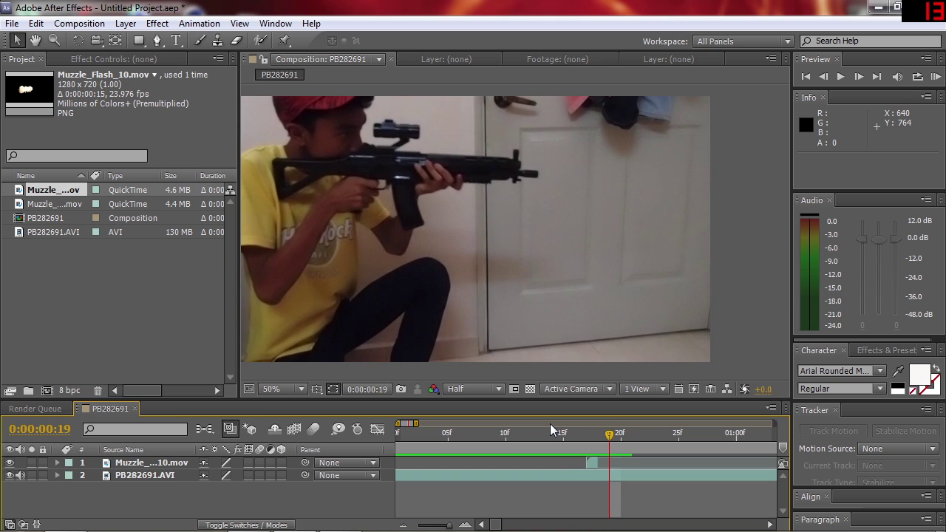
pyautogui.press('pageup')
pyautogui.press('pageup')
pyautogui.press('pageup')
pyautogui.press('pageup')
pyautogui.press('pageup')
pyautogui.press('pagedown')
pyautogui.press('pagedown')
pyautogui.press('pagedown')
pyautogui.press('pagedown')
pyautogui.press('pagedown')
pyautogui.press('pageup')
pyautogui.press('pageup')
pyautogui.press('pageup')
pyautogui.press('pageup')
pyautogui.press('pageup')
pyautogui.press('pageup')
pyautogui.press('pageup')
pyautogui.press('pagedown')
pyautogui.press('pagedown')
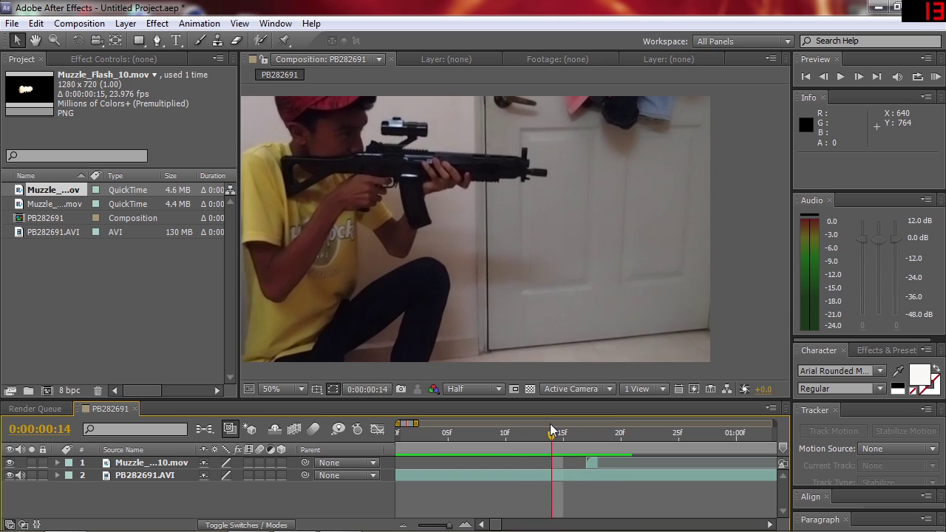
pyautogui.press('pagedown')
pyautogui.press('pagedown')
pyautogui.press('pagedown')
pyautogui.press('pagedown')
pyautogui.press('pagedown')
pyautogui.press('pageup')
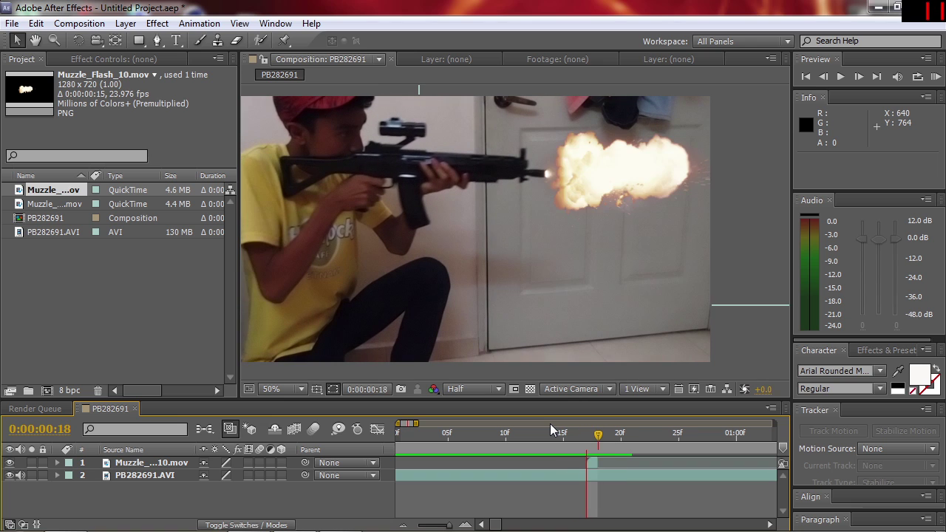
pyautogui.press('pagedown')
pyautogui.press('pagedown')
pyautogui.press('pagedown')
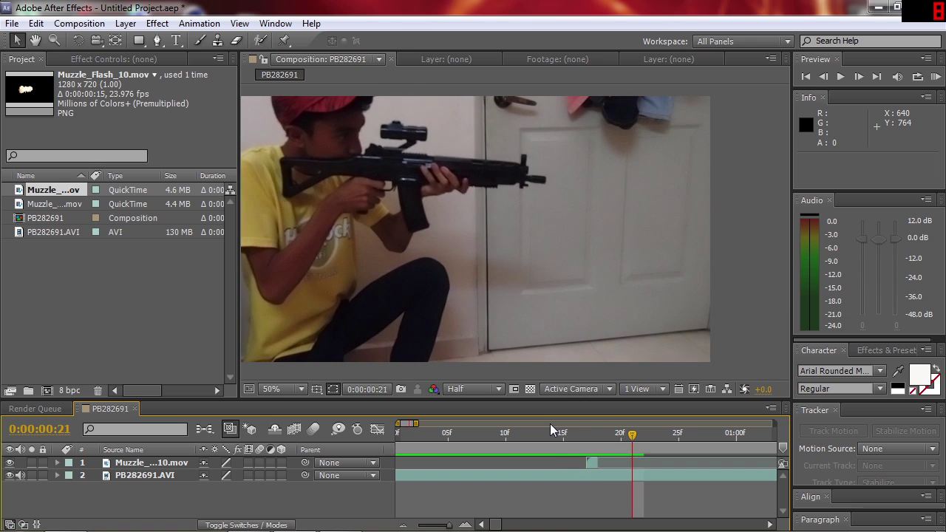
pyautogui.press('pagedown')
pyautogui.press('pagedown')
pyautogui.press('pagedown')
pyautogui.press('pagedown')
pyautogui.press('pagedown')
pyautogui.press('pagedown')
pyautogui.press('pageup')
pyautogui.press('pageup')
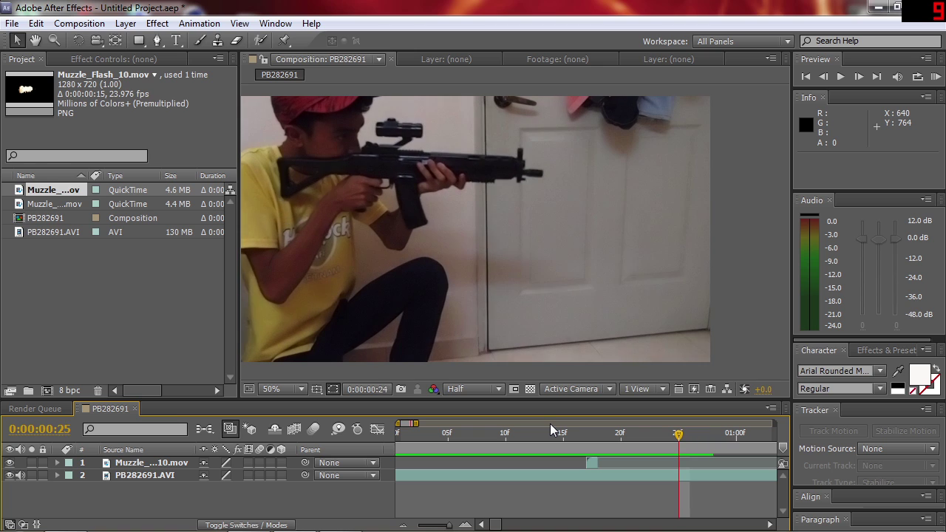
pyautogui.press('pageup')
pyautogui.press('pageup')
pyautogui.press('pageup')
pyautogui.press('pageup')
pyautogui.press('pageup')
pyautogui.press('pageup')
pyautogui.press('pageup')
pyautogui.press('pageup')
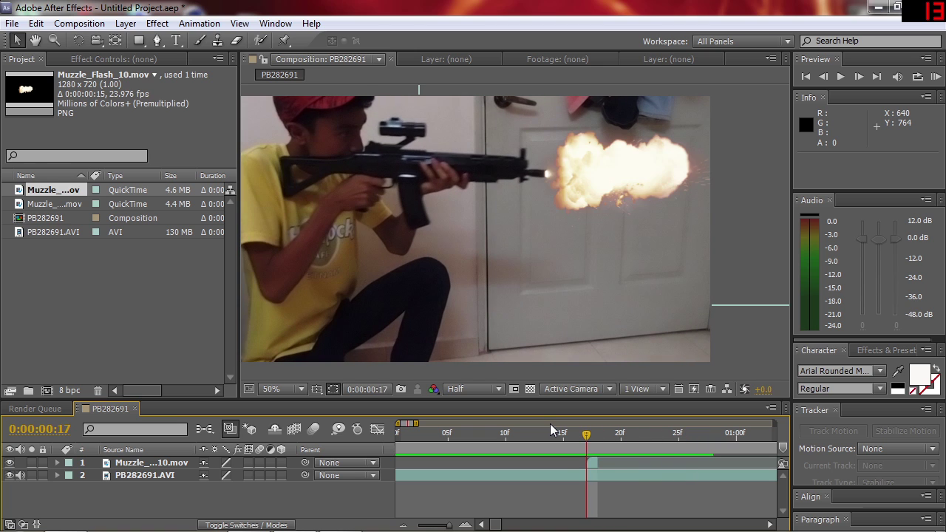
pyautogui.press('pagedown')
pyautogui.press('pagedown')
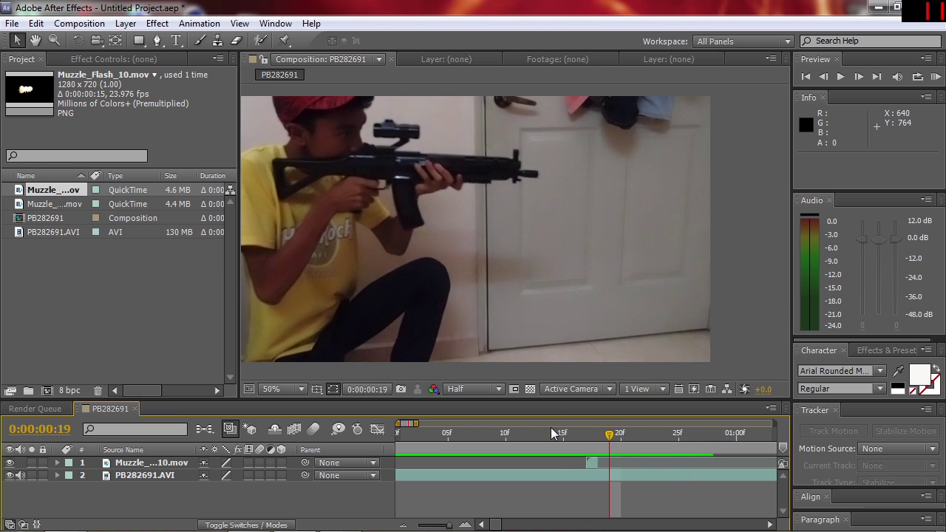
# Duplicate the muzzle flash layer, start the copy at frame 19, and shift it left to (1116, 206)
pyautogui.click(150, 468)
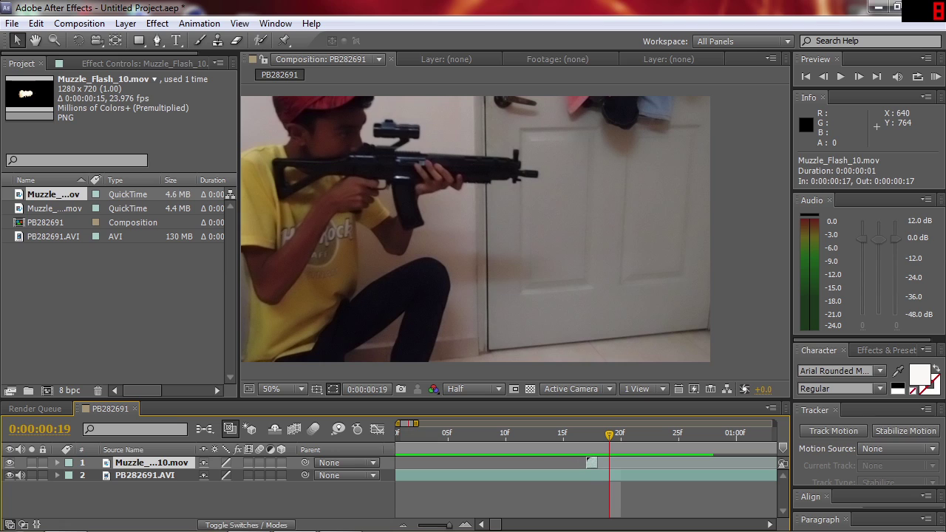
pyautogui.click(578, 490)
pyautogui.click(590, 461)
pyautogui.hotkey('ctrl', 'd')
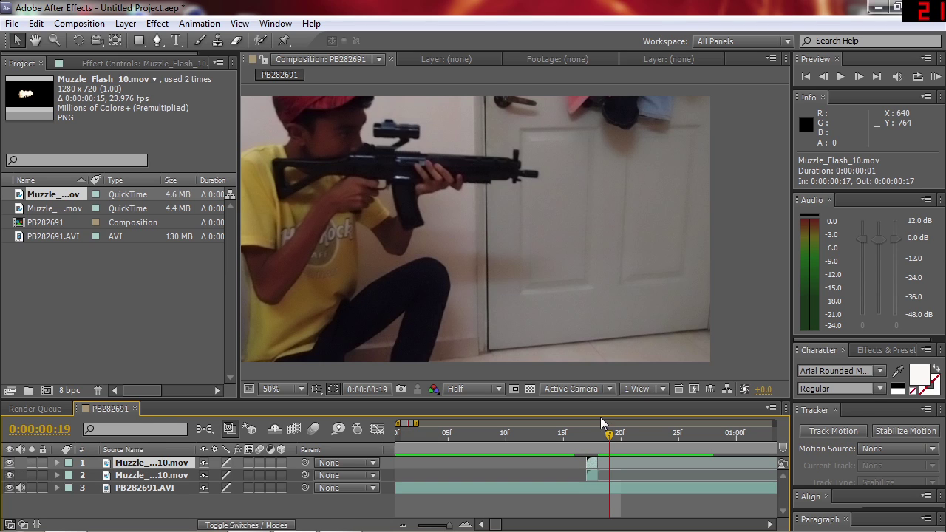
pyautogui.click(456, 523)
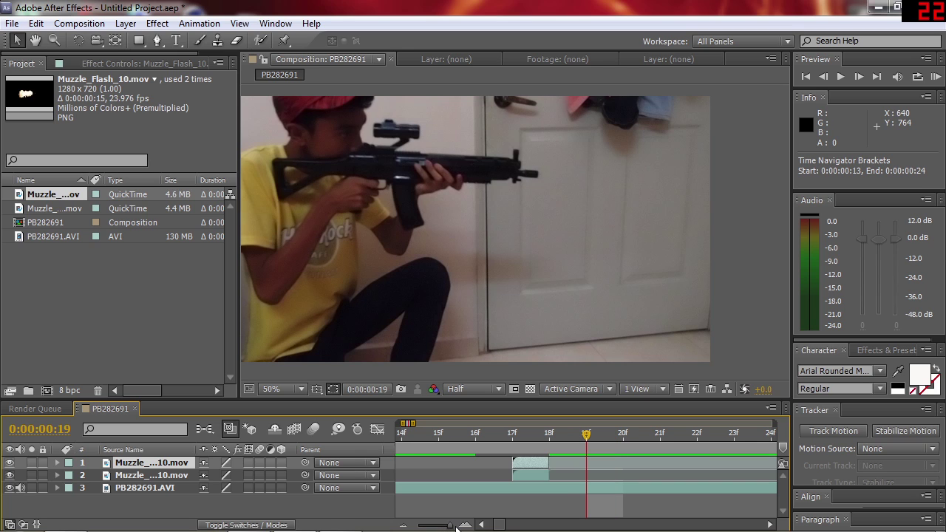
pyautogui.moveTo(523, 473); pyautogui.dragTo(590, 473)
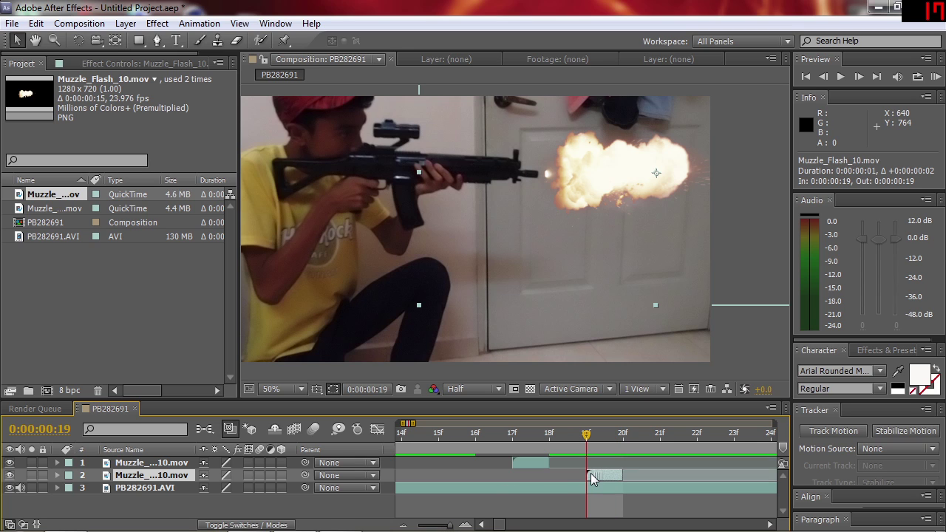
pyautogui.moveTo(616, 246); pyautogui.dragTo(610, 245)
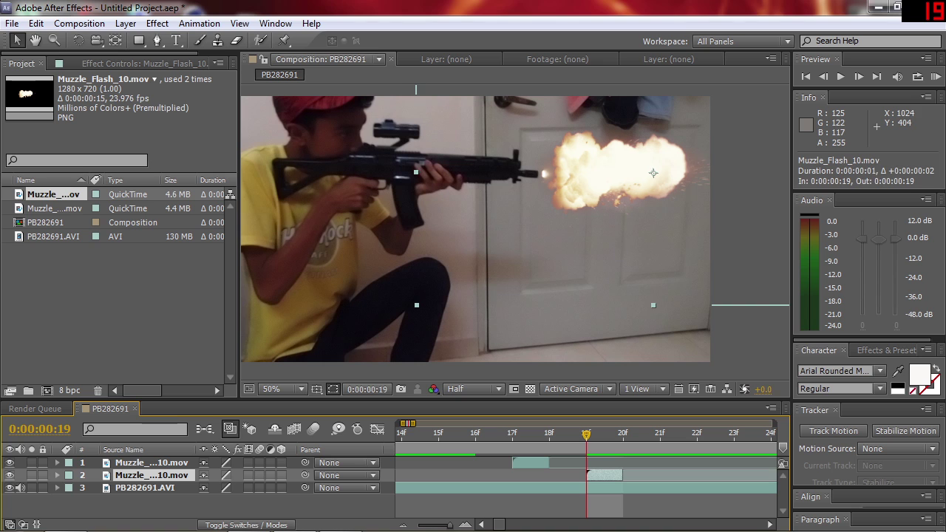
pyautogui.moveTo(589, 417)
pyautogui.mouseDown()
pyautogui.moveTo(603, 458)
pyautogui.moveTo(511, 449)
pyautogui.moveTo(660, 451)
pyautogui.mouseUp()
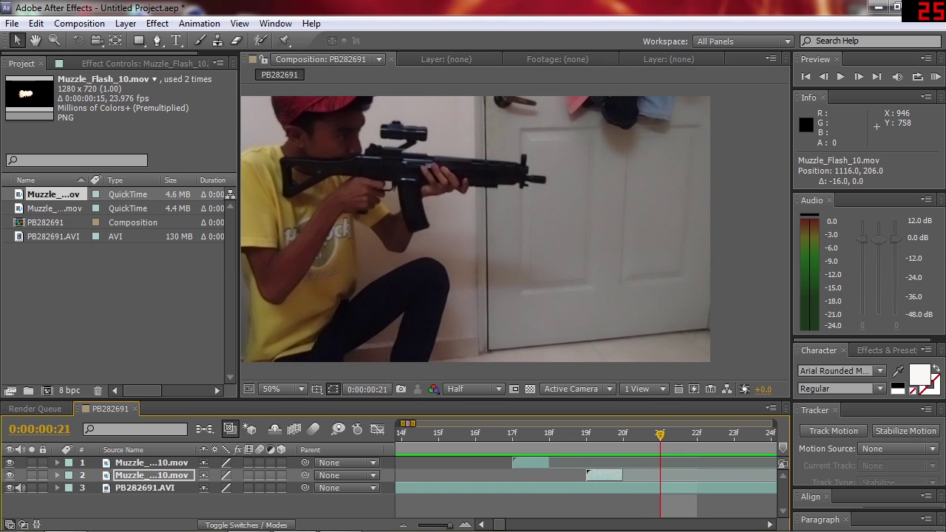
# Duplicate the flash again, start the copy at frame 21, and nudge it to (1132, 222)
pyautogui.click(601, 474)
pyautogui.hotkey('ctrl', 'd')
pyautogui.moveTo(601, 484); pyautogui.dragTo(675, 488)
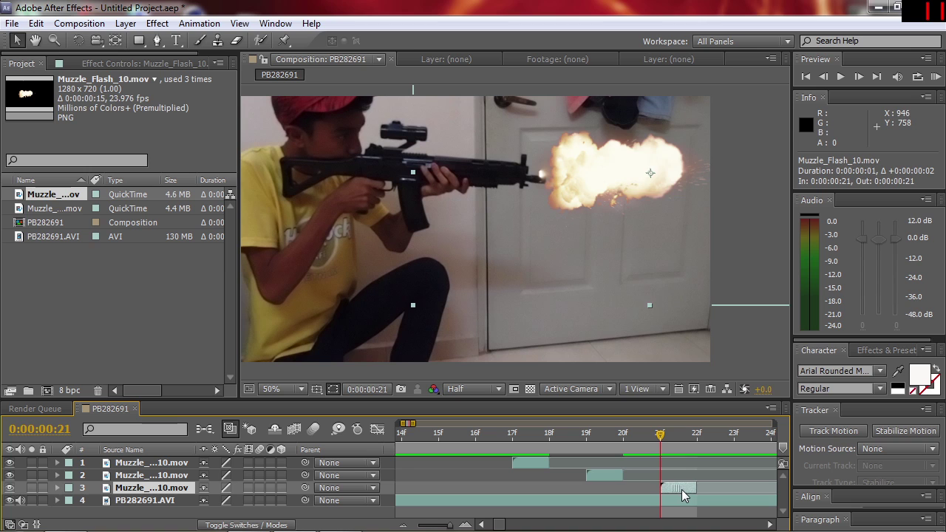
pyautogui.moveTo(654, 175); pyautogui.dragTo(660, 181)
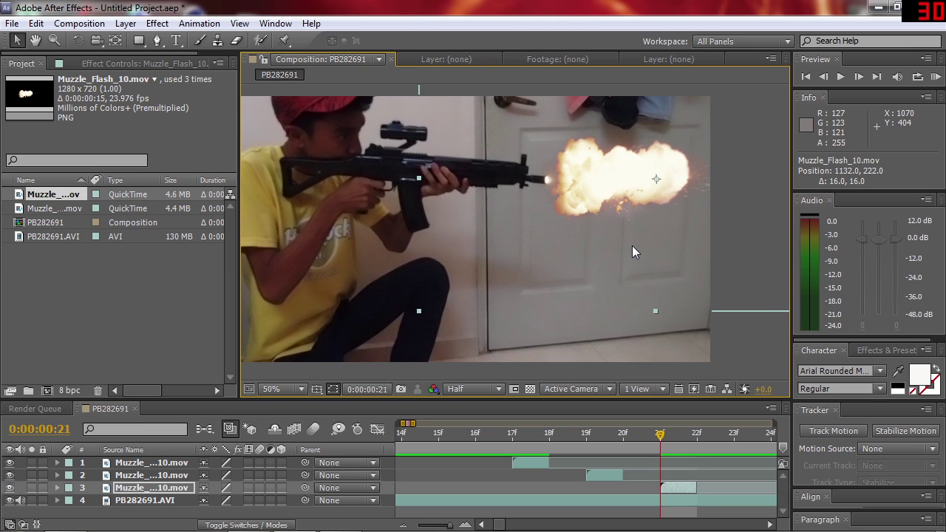
pyautogui.press('.')
pyautogui.moveTo(626, 249); pyautogui.dragTo(409, 294)
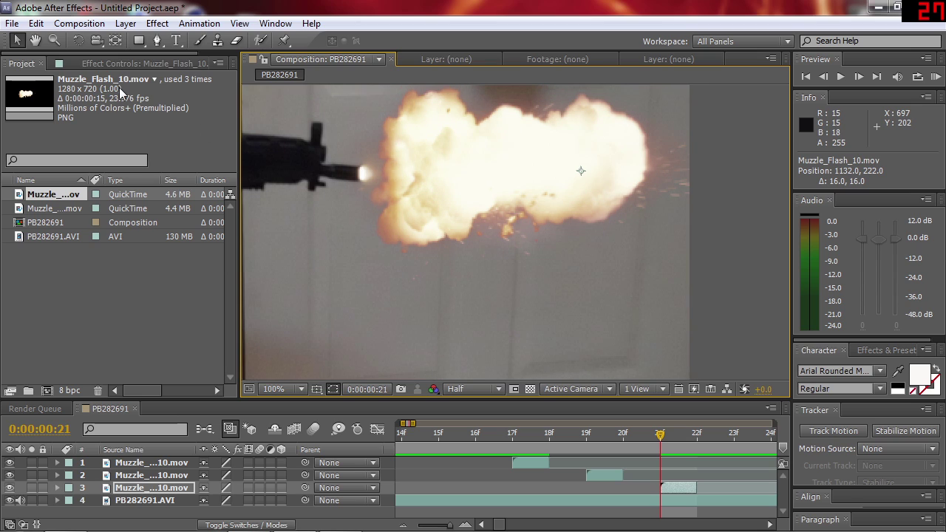
# Rotate the third muzzle flash about 7.9° and lower it to (1134, 264) at the muzzle
pyautogui.click(82, 44)
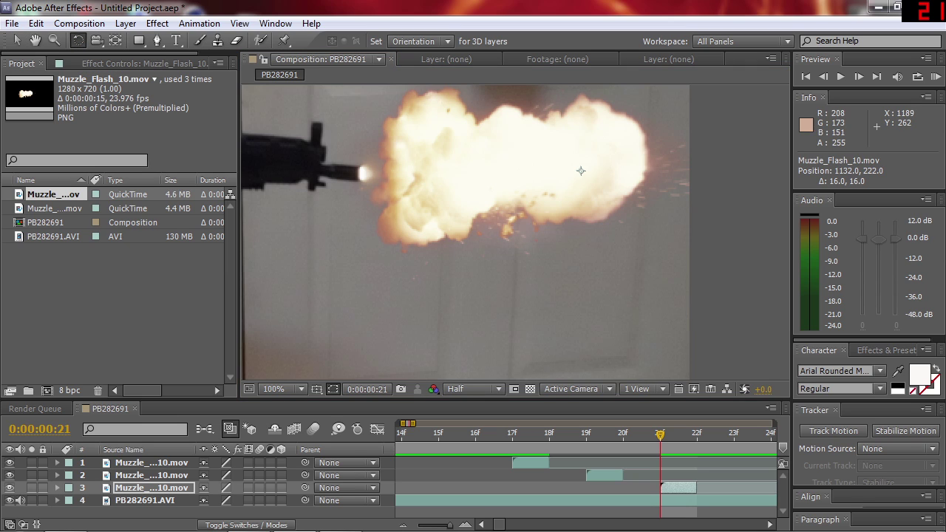
pyautogui.moveTo(623, 201)
pyautogui.mouseDown()
pyautogui.moveTo(660, 185)
pyautogui.moveTo(548, 209)
pyautogui.mouseUp()
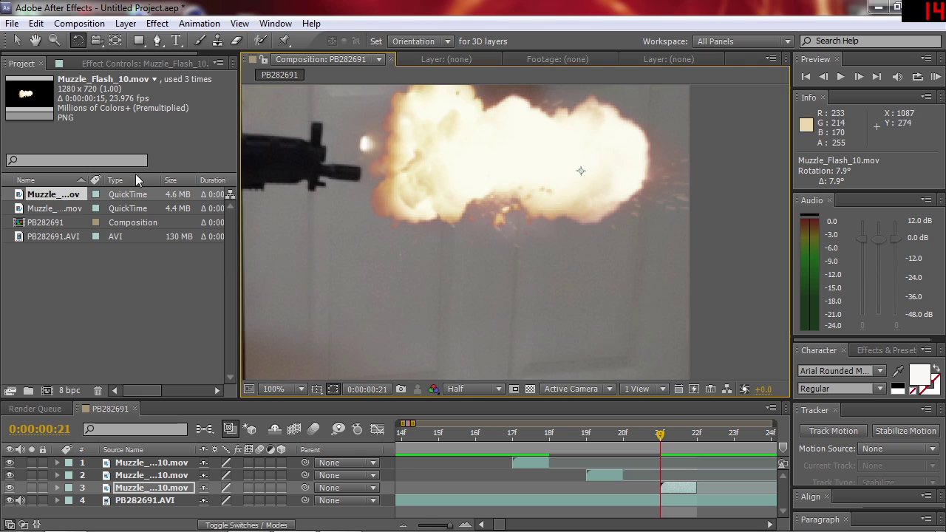
pyautogui.click(16, 40)
pyautogui.moveTo(620, 218); pyautogui.dragTo(622, 244)
pyautogui.scroll(-2, 497, 220)
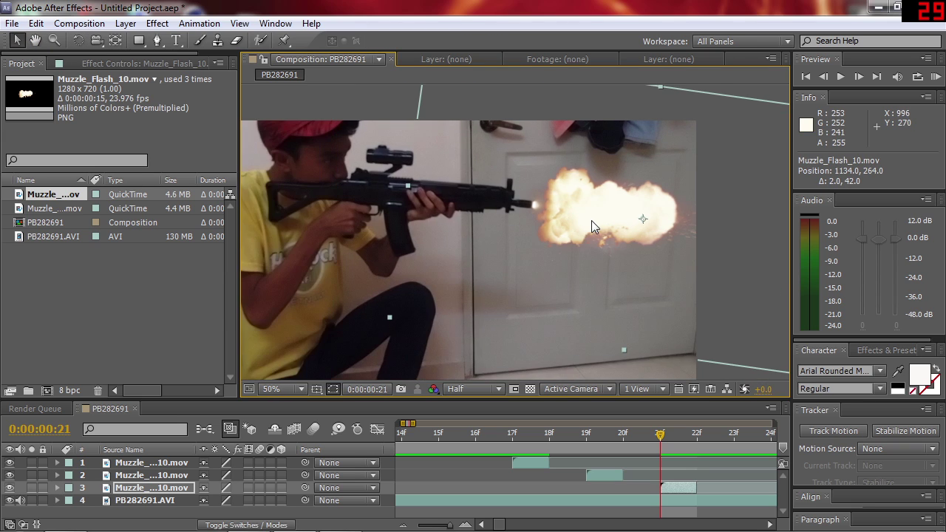
pyautogui.scroll(-1, 547, 228)
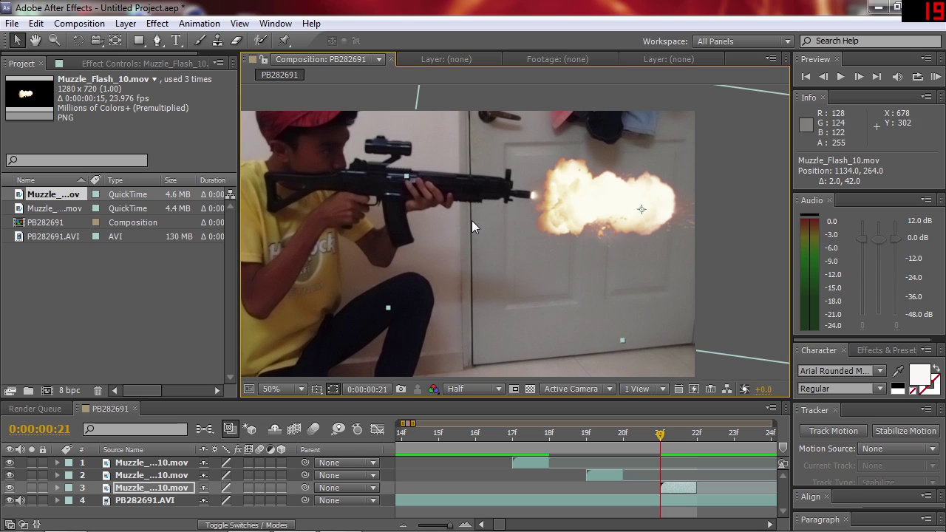
pyautogui.click(54, 41)
pyautogui.press('v')
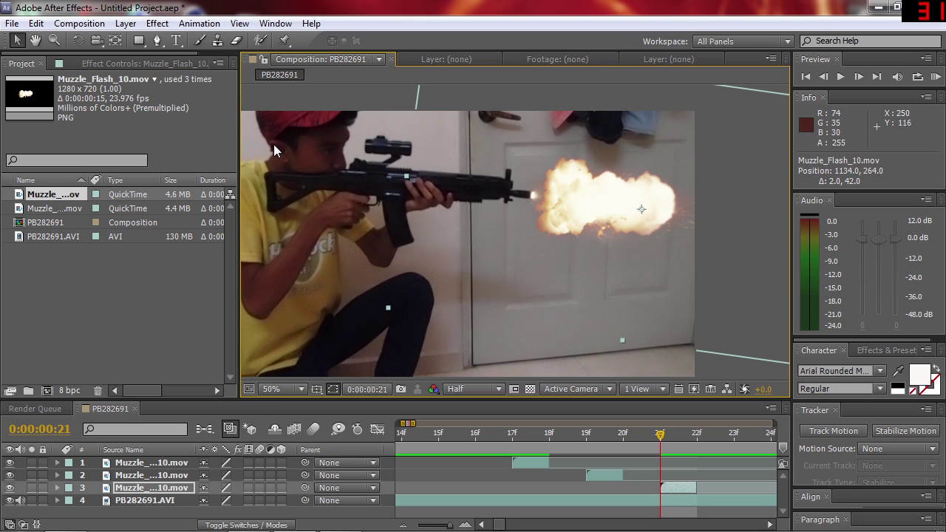
pyautogui.click(361, 161)
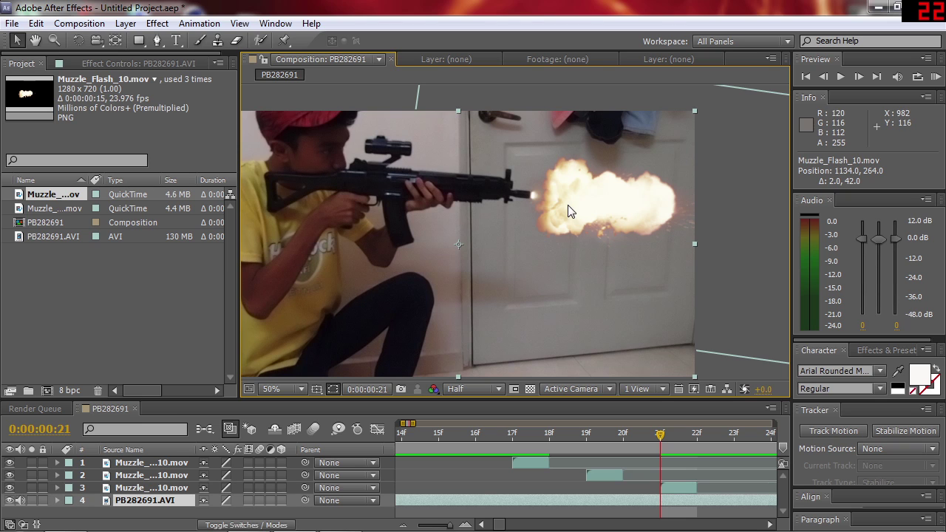
pyautogui.moveTo(567, 209); pyautogui.dragTo(581, 205)
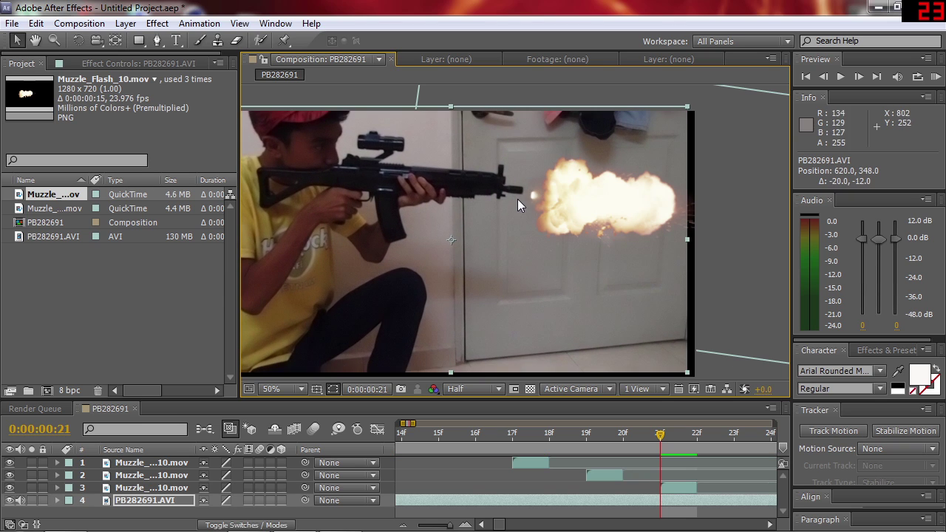
pyautogui.hotkey('ctrl', 'z')
pyautogui.click(685, 486)
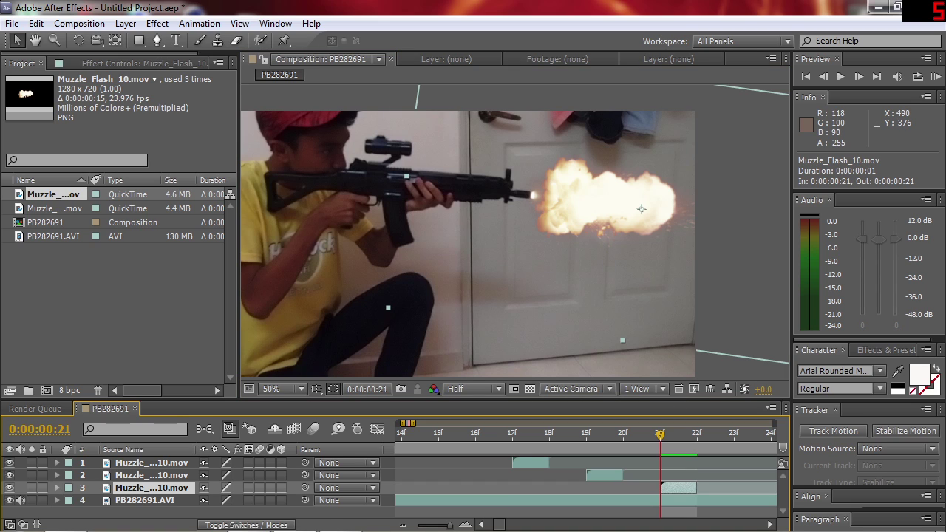
pyautogui.moveTo(460, 222); pyautogui.dragTo(453, 249)
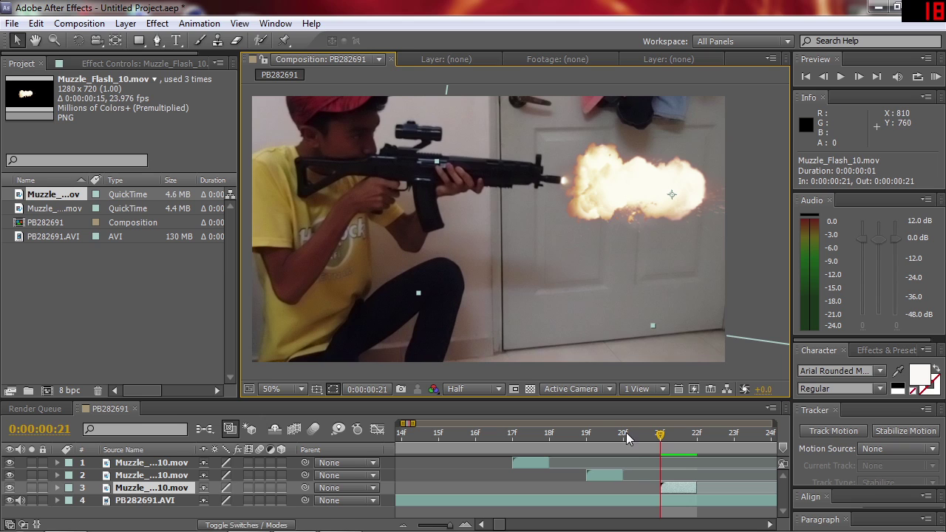
pyautogui.click(367, 228)
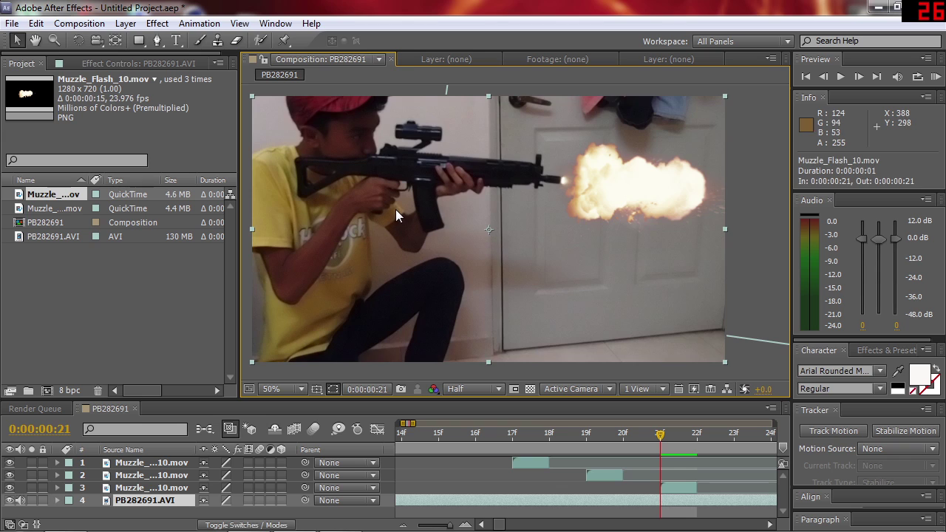
pyautogui.moveTo(396, 209); pyautogui.dragTo(458, 139)
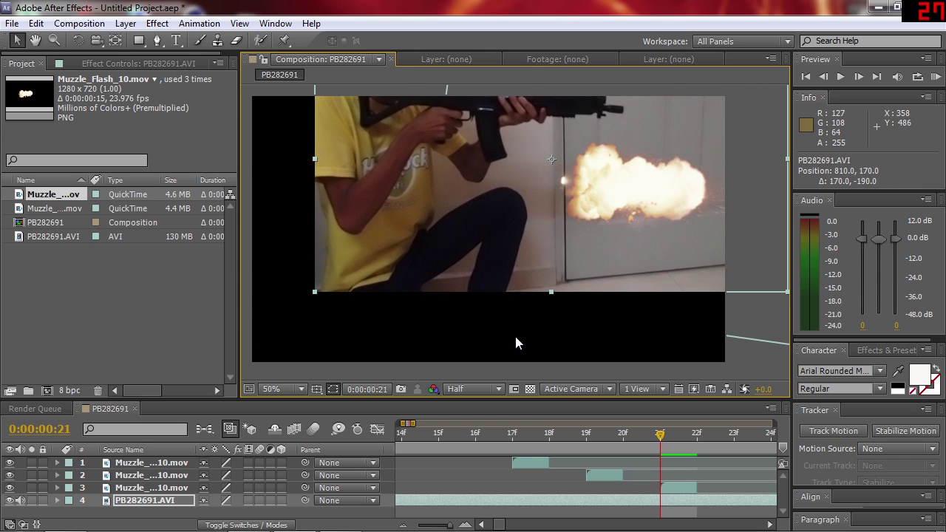
pyautogui.click(676, 487)
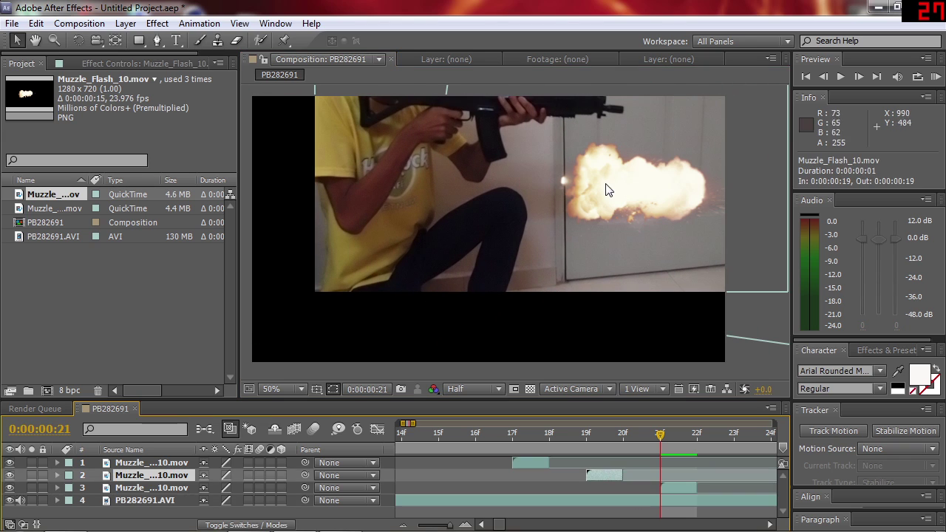
pyautogui.moveTo(584, 234); pyautogui.dragTo(509, 285)
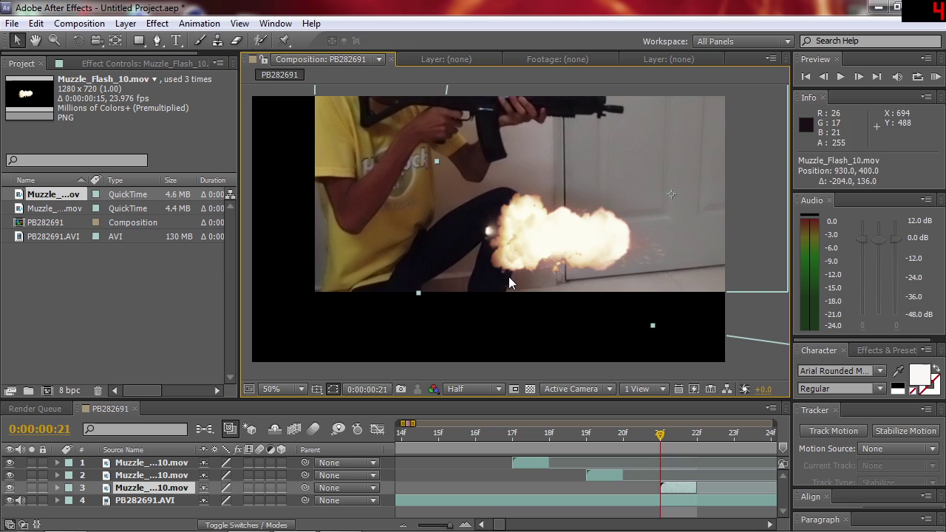
pyautogui.hotkey('ctrl', 'z')
pyautogui.hotkey('ctrl', 'z')
pyautogui.hotkey('ctrl', 'z')
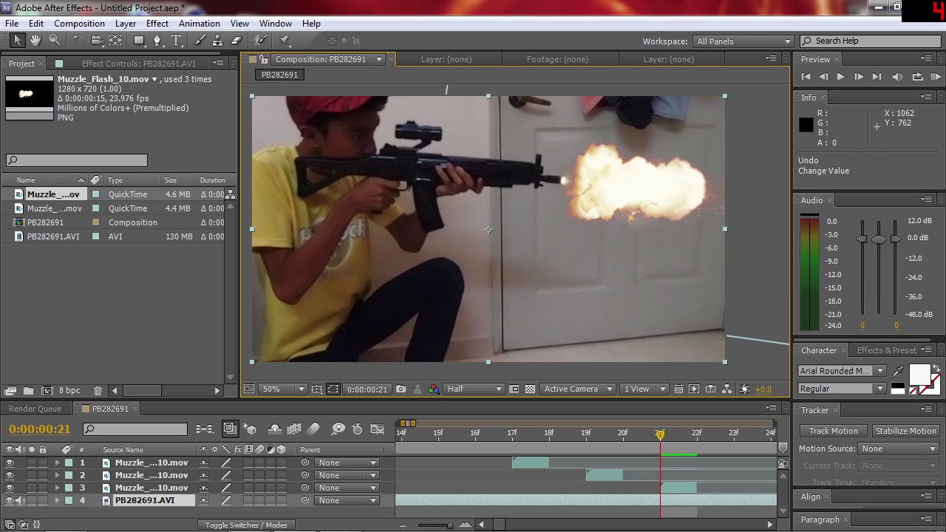
pyautogui.click(685, 484)
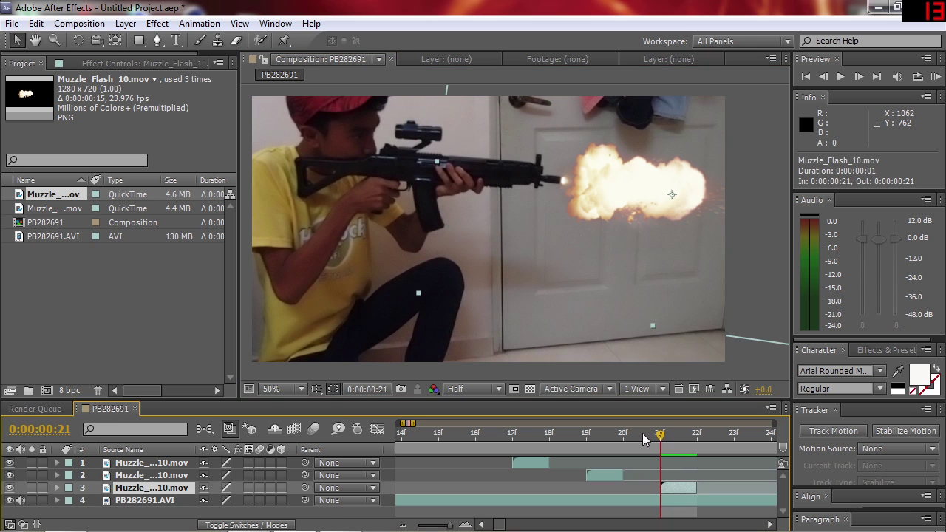
pyautogui.moveTo(660, 436)
pyautogui.mouseDown()
pyautogui.moveTo(563, 439)
pyautogui.moveTo(498, 454)
pyautogui.mouseUp()
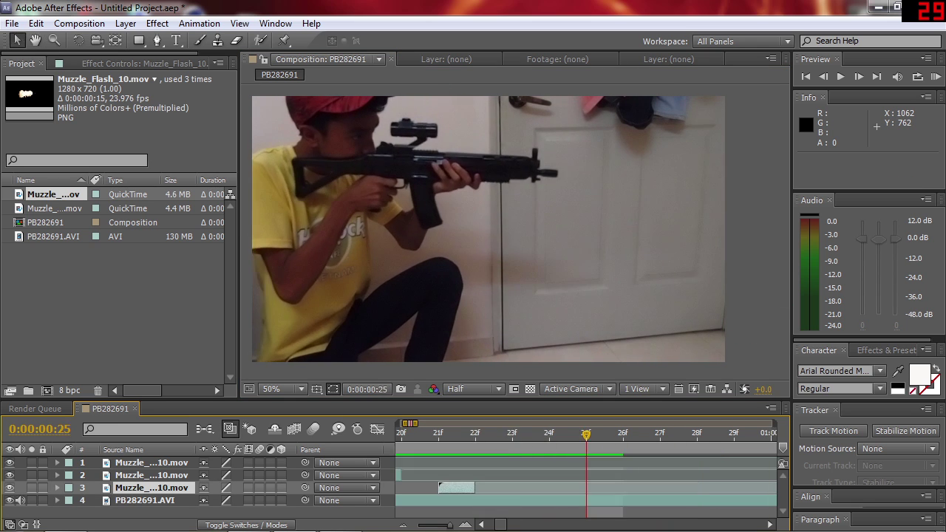
# Re-tilt the third flash to about 3.2° and raise it to (1136, 240) on the barrel tip
pyautogui.moveTo(498, 454)
pyautogui.mouseDown()
pyautogui.moveTo(585, 446)
pyautogui.moveTo(438, 447)
pyautogui.mouseUp()
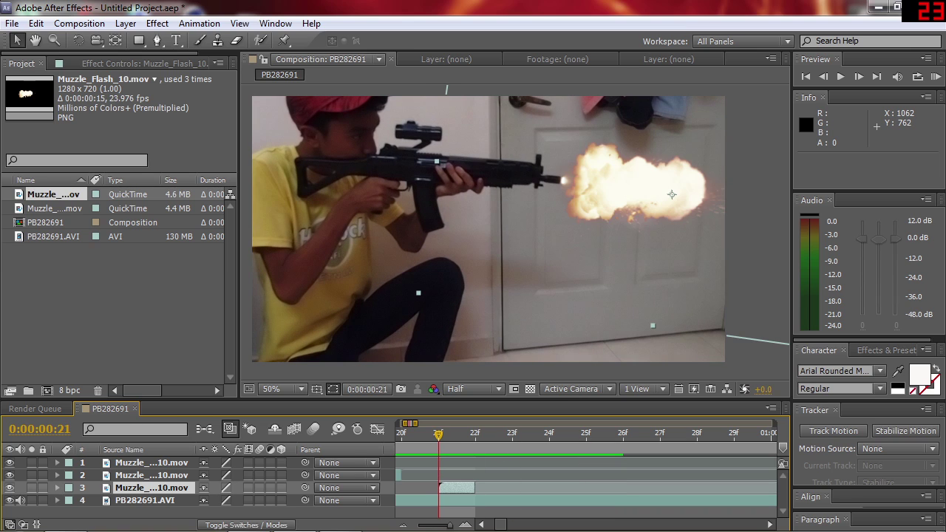
pyautogui.click(78, 41)
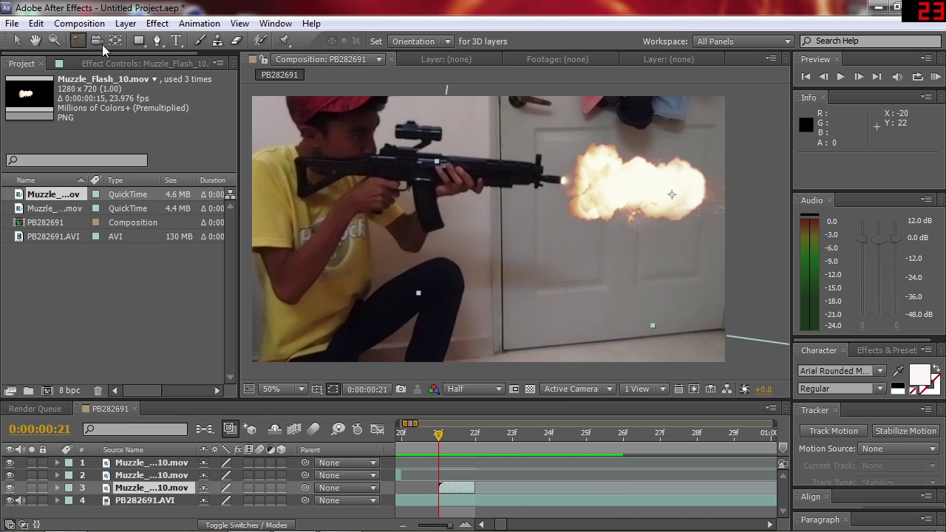
pyautogui.moveTo(656, 243); pyautogui.dragTo(657, 260)
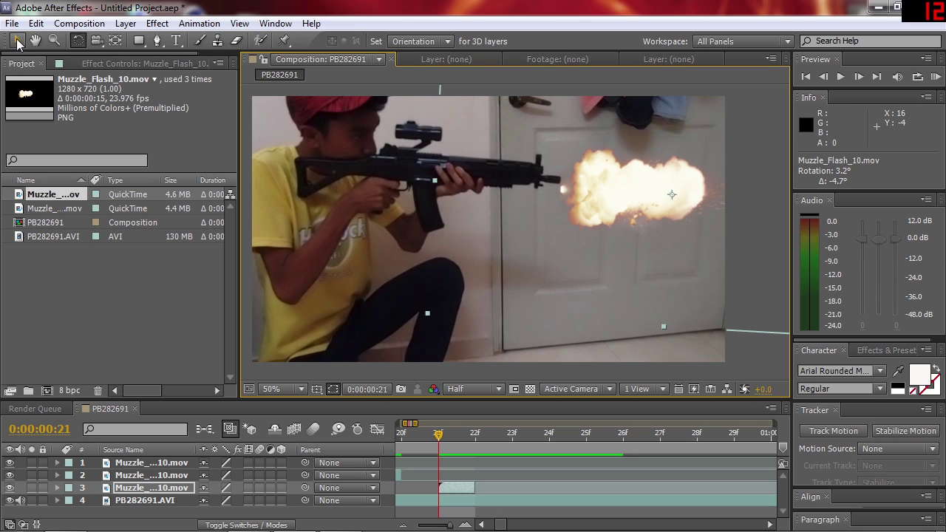
pyautogui.click(16, 40)
pyautogui.moveTo(734, 244); pyautogui.dragTo(735, 235)
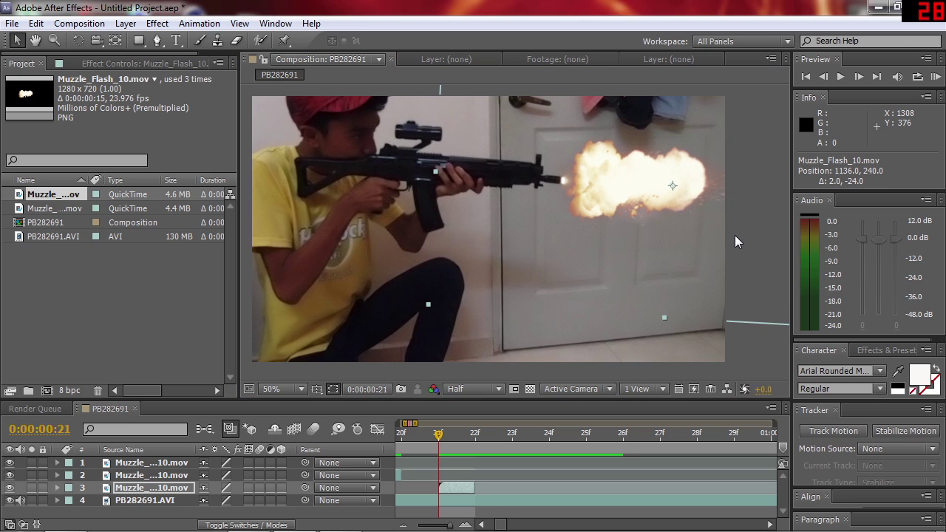
pyautogui.moveTo(399, 434); pyautogui.dragTo(594, 449)
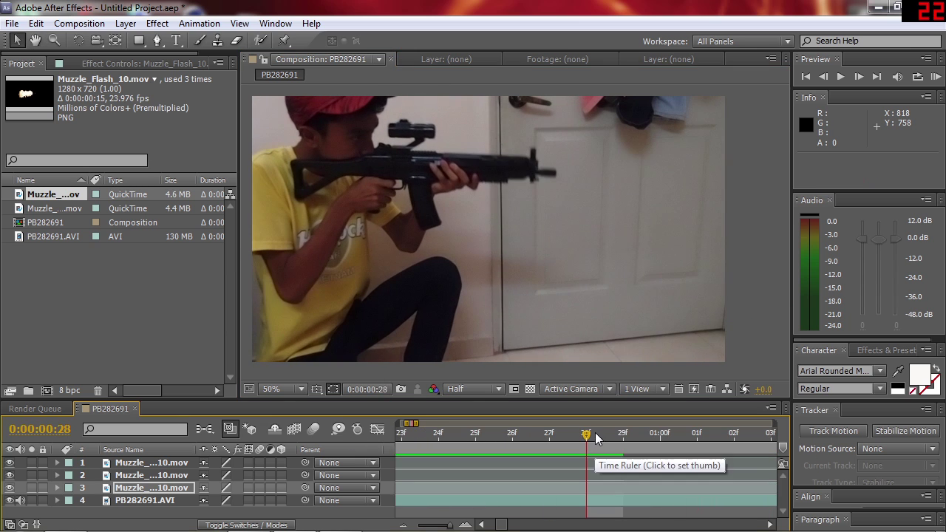
# Split the PB282691.AVI gun footage at frame 23, just after the first shot
pyautogui.moveTo(591, 439)
pyautogui.mouseDown()
pyautogui.moveTo(396, 454)
pyautogui.moveTo(584, 457)
pyautogui.mouseUp()
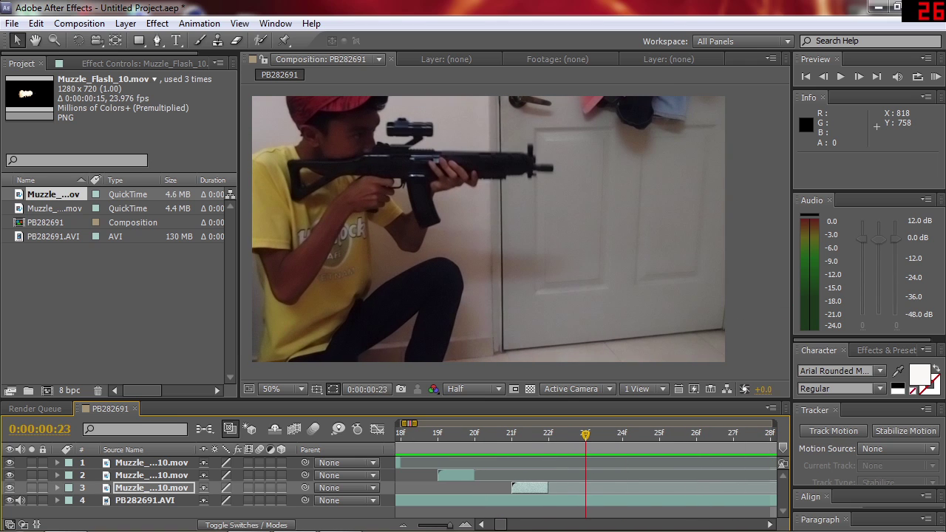
pyautogui.click(600, 499)
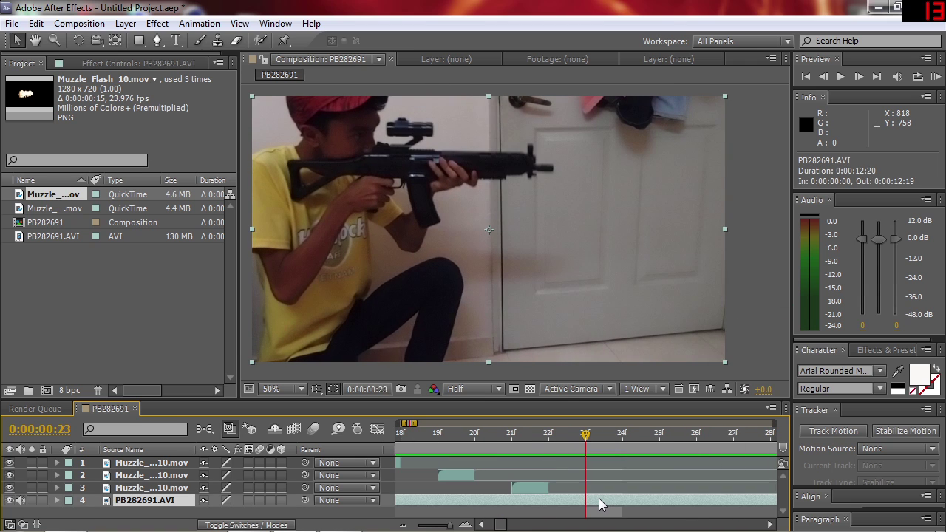
pyautogui.hotkey('ctrl', 'shift', 'd')
# Scrub ahead to the next shooting pose at 0:00:05:14
pyautogui.moveTo(453, 524); pyautogui.dragTo(445, 524)
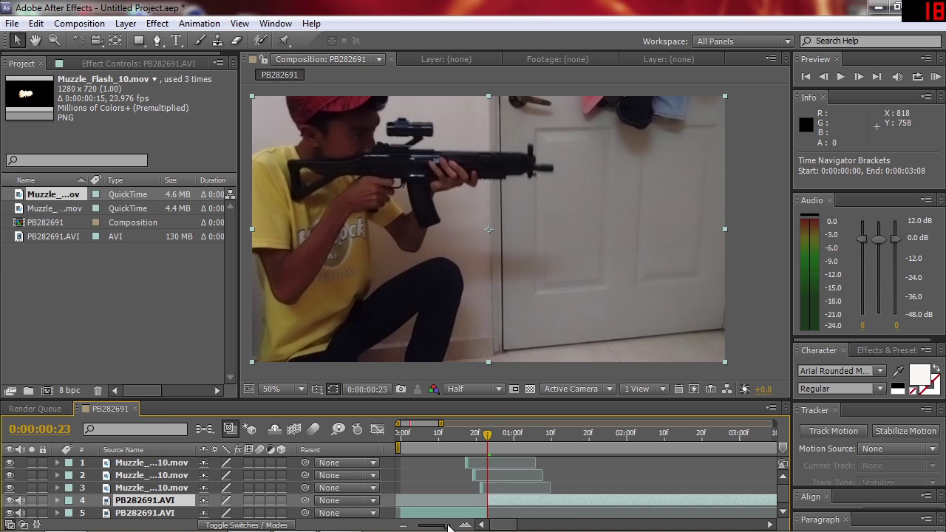
pyautogui.moveTo(453, 443); pyautogui.dragTo(497, 446)
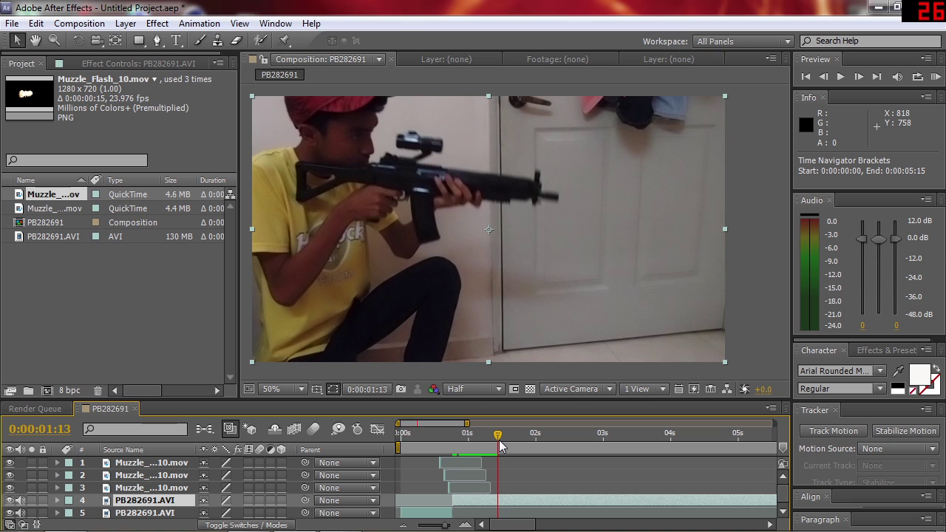
pyautogui.moveTo(498, 446); pyautogui.dragTo(651, 437)
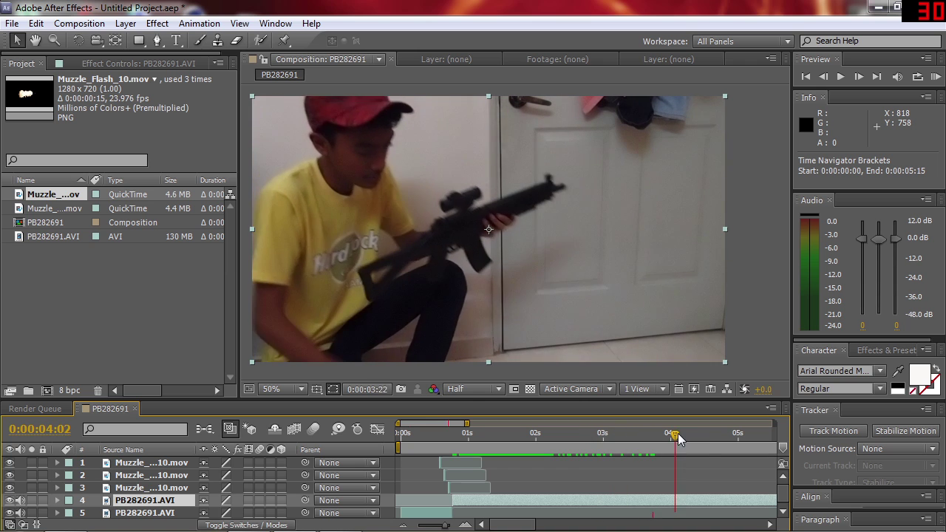
pyautogui.moveTo(650, 438); pyautogui.dragTo(772, 449)
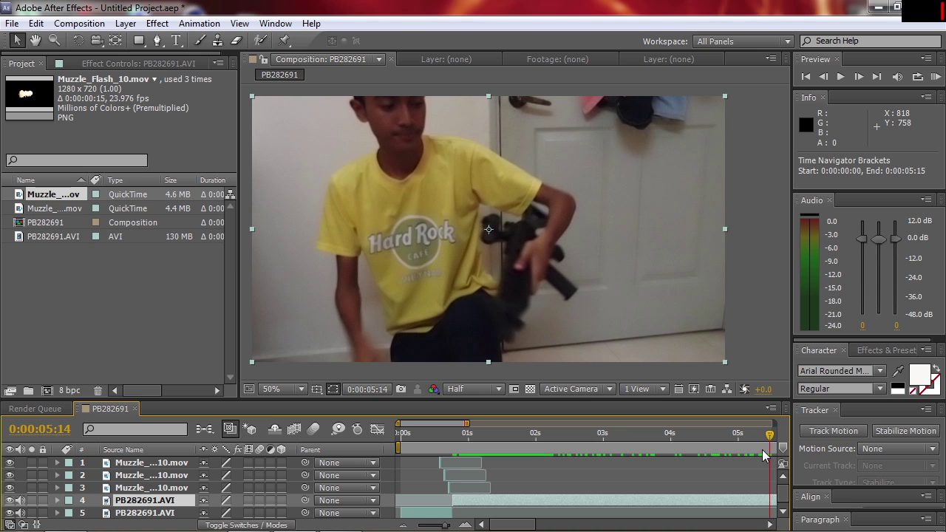
pyautogui.moveTo(755, 501); pyautogui.dragTo(698, 500)
# Split the later clip at 0:00:05:14 and slide it back to start at 0:00:00:23
pyautogui.hotkey('ctrl', 'shift', 'd')
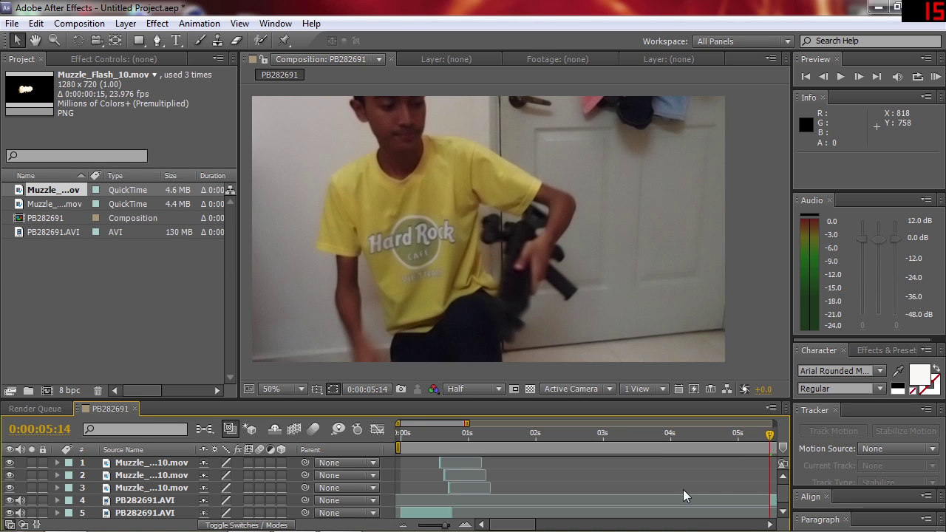
pyautogui.moveTo(691, 497); pyautogui.dragTo(455, 500)
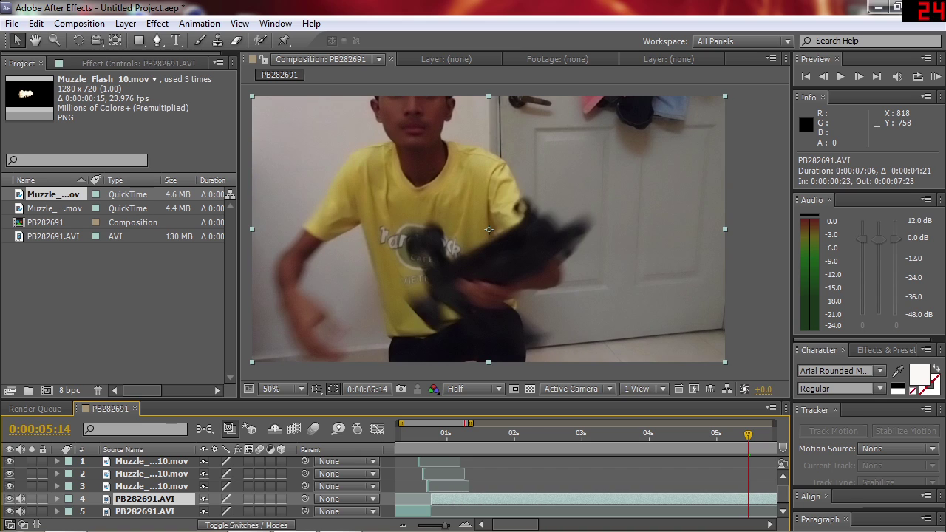
pyautogui.click(421, 433)
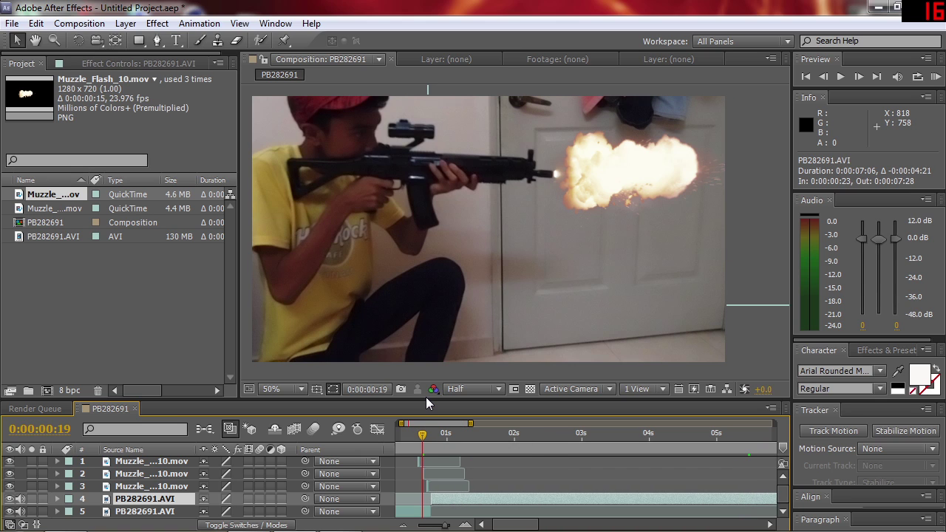
# Preview the cut from a few frames before the muzzle flash
pyautogui.press('space')
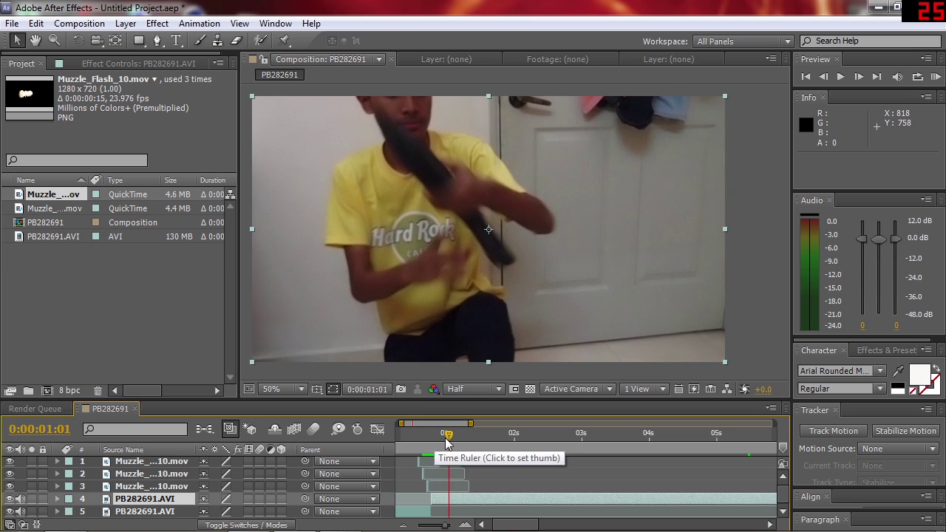
pyautogui.moveTo(431, 434); pyautogui.dragTo(414, 438)
pyautogui.press('space')
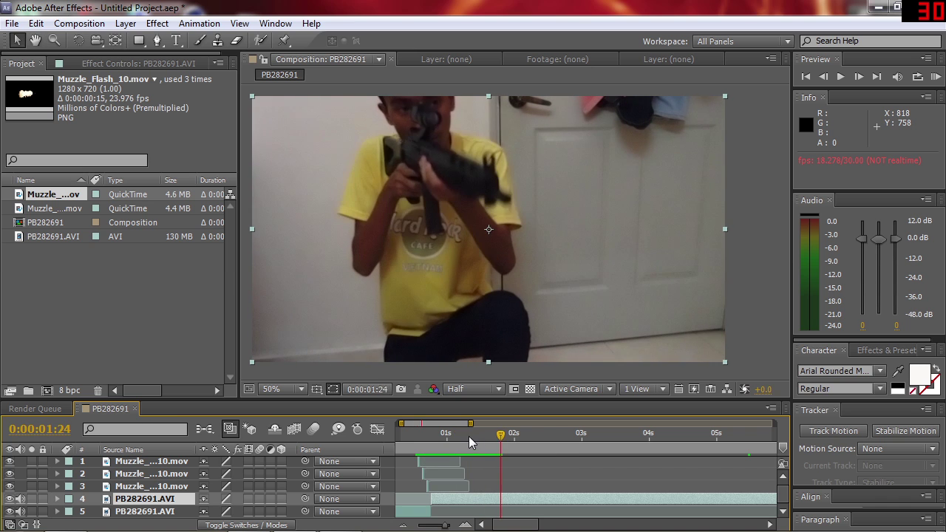
pyautogui.click(422, 438)
pyautogui.moveTo(422, 439); pyautogui.dragTo(416, 437)
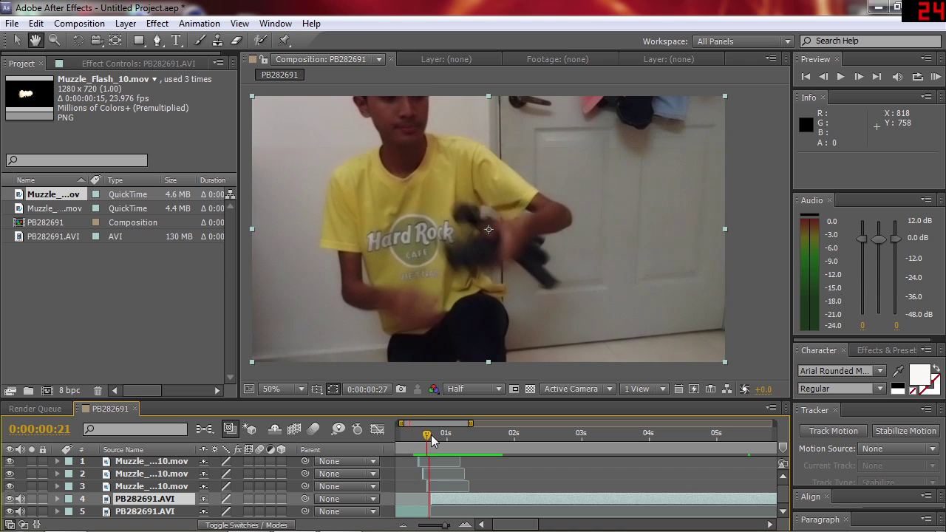
pyautogui.moveTo(416, 438); pyautogui.dragTo(444, 438)
pyautogui.press('space')
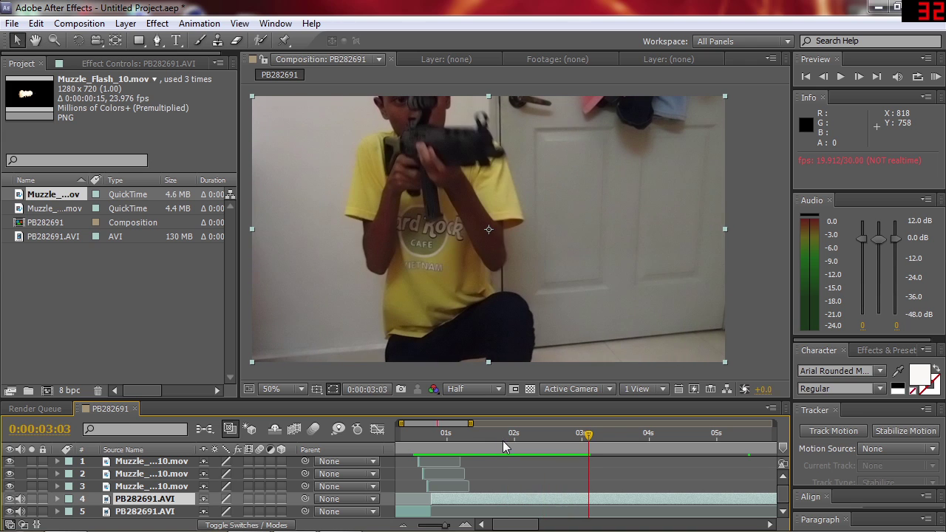
pyautogui.scroll(3, 495, 466)
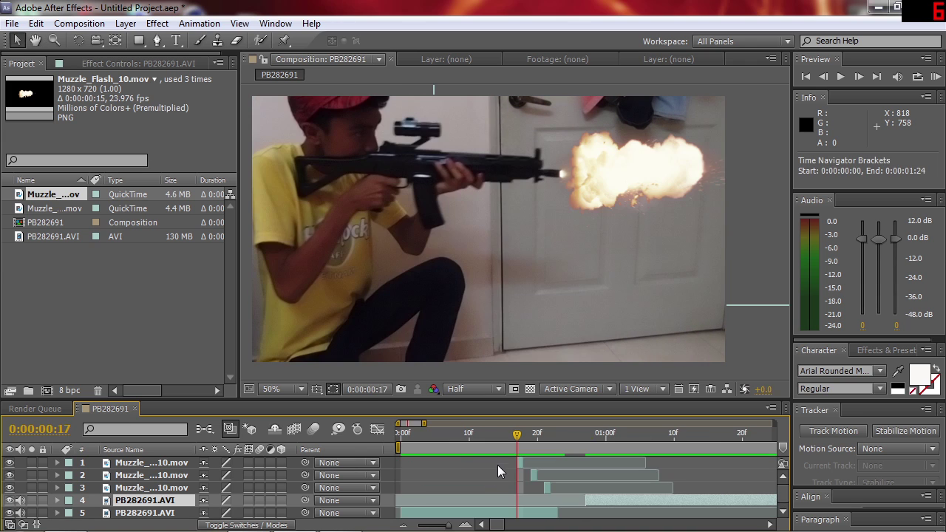
pyautogui.hscroll(5, 588, 473)
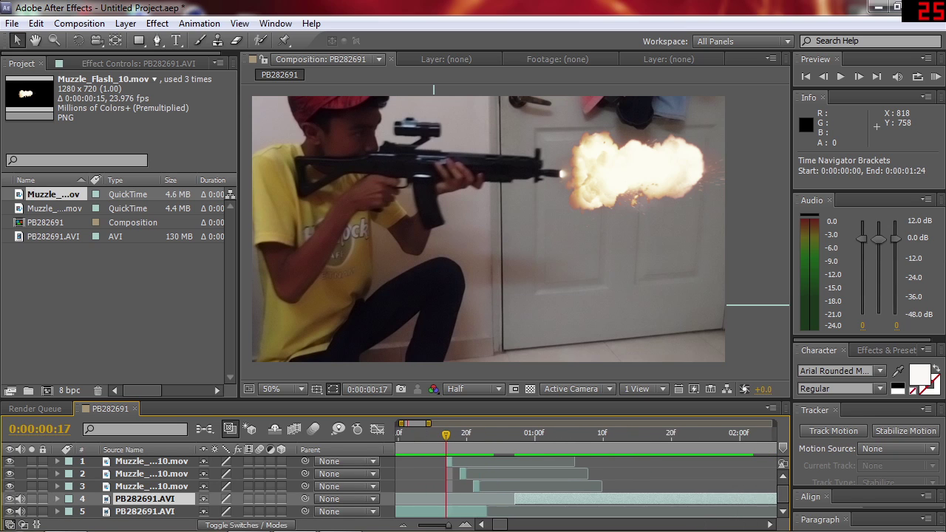
pyautogui.hscroll(-2, 584, 473)
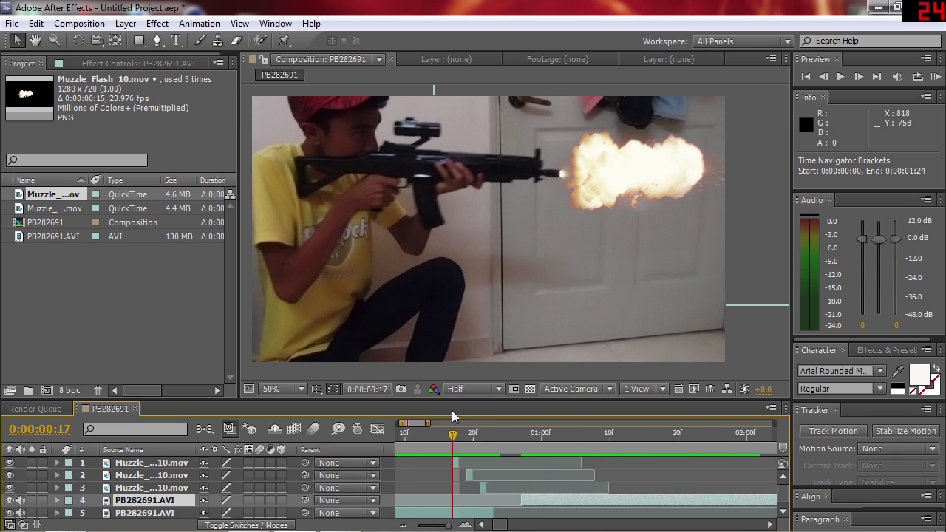
pyautogui.moveTo(409, 182); pyautogui.dragTo(402, 187)
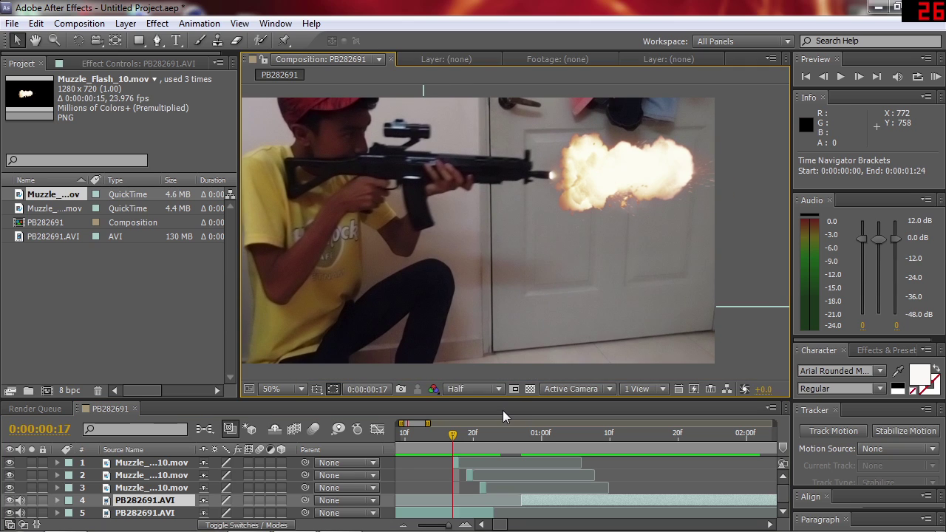
pyautogui.click(660, 174)
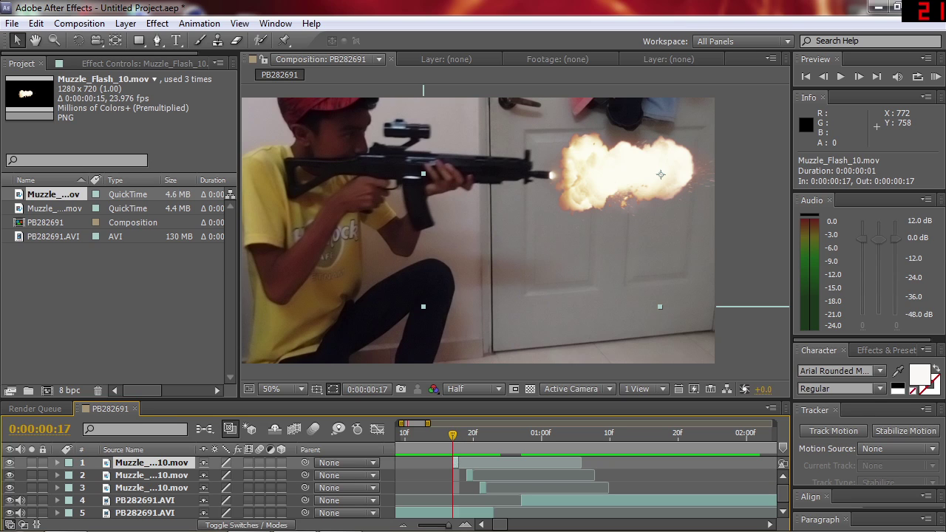
pyautogui.keyDown('ctrl'); pyautogui.click(152, 476); pyautogui.keyUp('ctrl')
pyautogui.keyDown('ctrl'); pyautogui.click(152, 488); pyautogui.keyUp('ctrl')
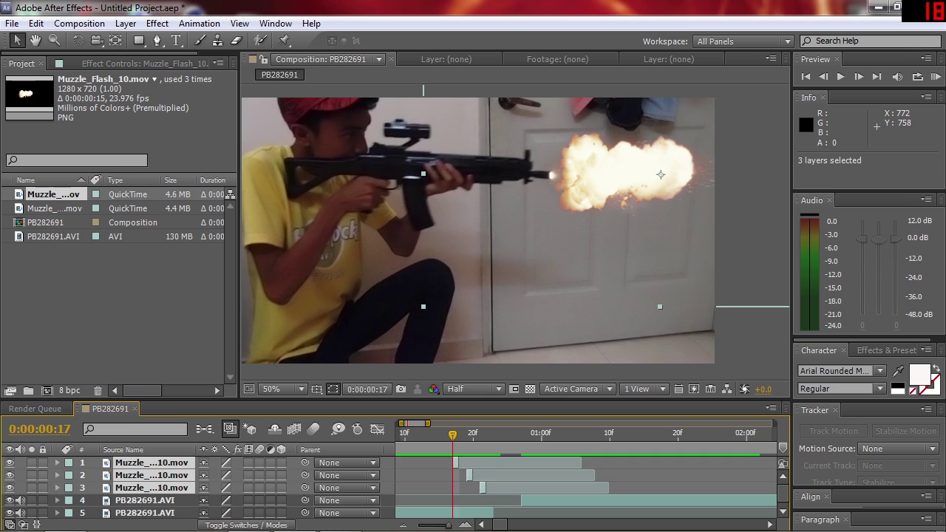
pyautogui.click(145, 500)
pyautogui.click(152, 475)
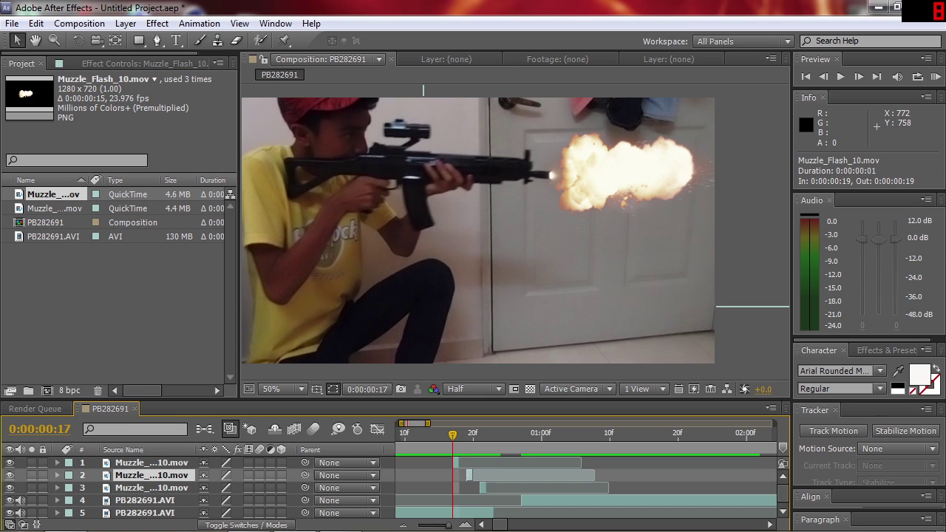
pyautogui.click(474, 463)
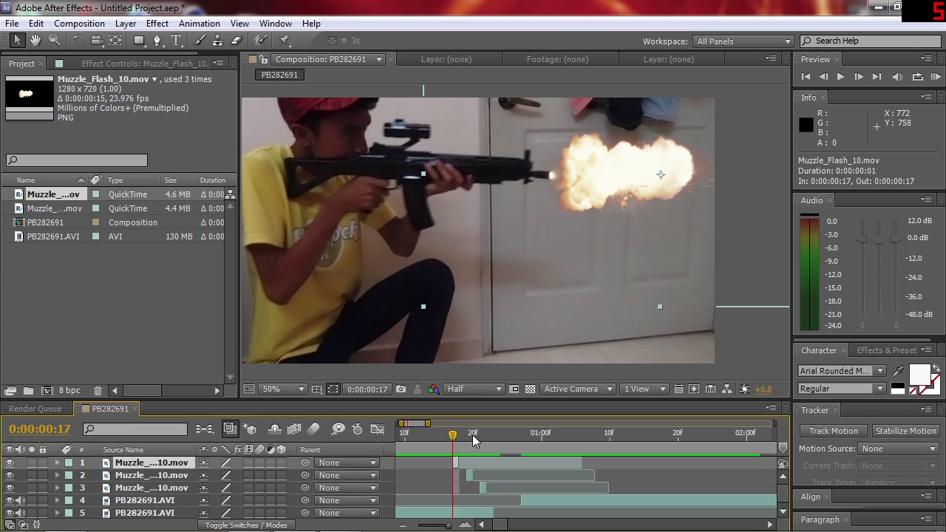
pyautogui.moveTo(452, 435)
pyautogui.mouseDown()
pyautogui.moveTo(501, 440)
pyautogui.moveTo(452, 438)
pyautogui.mouseUp()
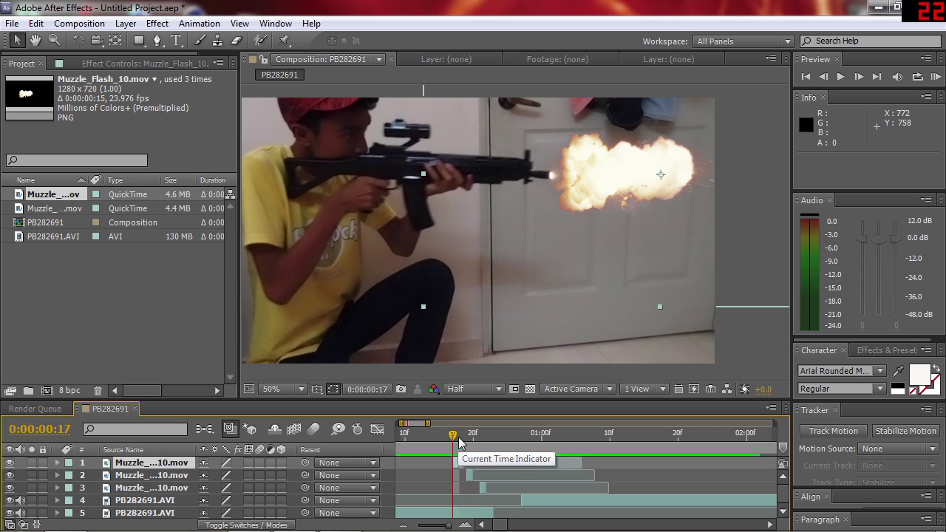
pyautogui.moveTo(453, 435); pyautogui.dragTo(461, 432)
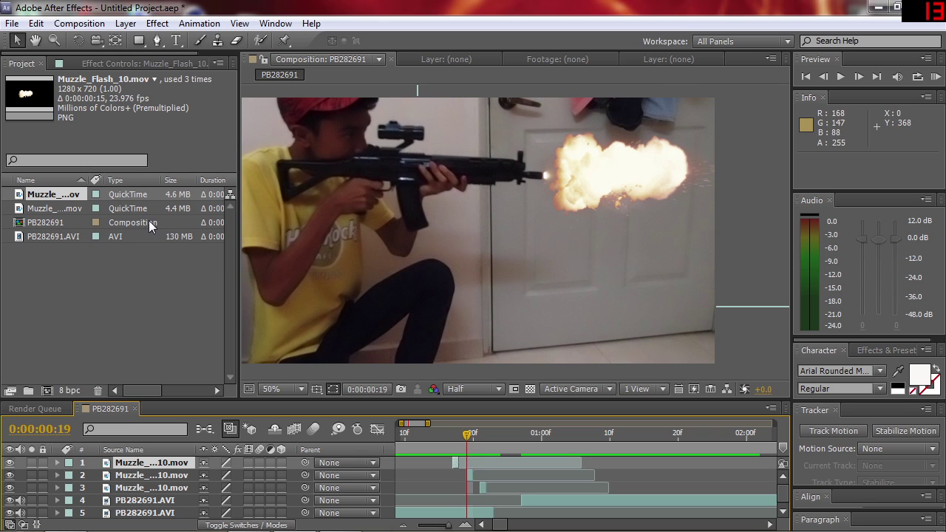
pyautogui.click(41, 208)
pyautogui.click(39, 236)
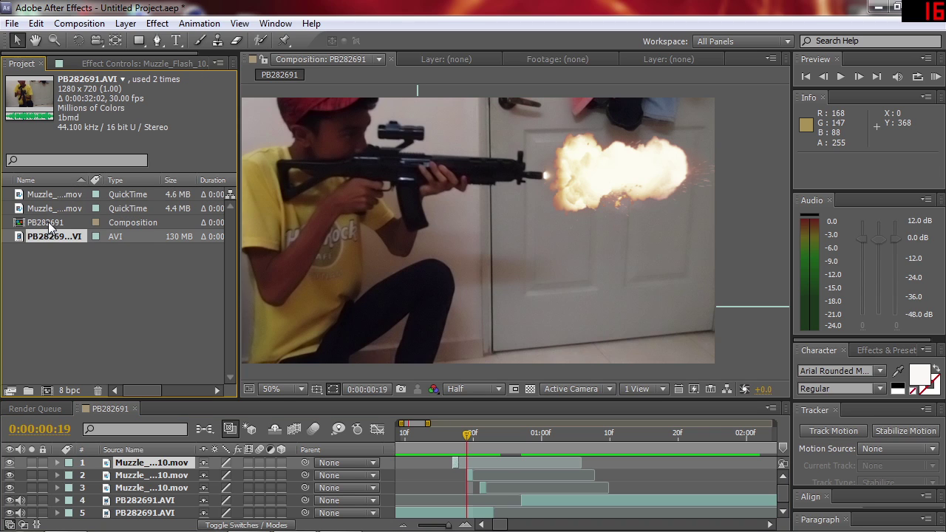
pyautogui.click(50, 222)
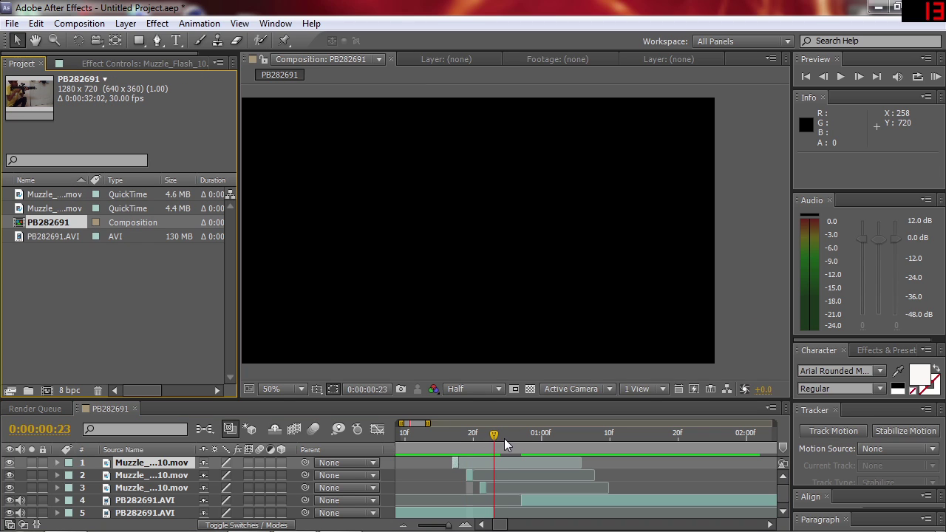
pyautogui.moveTo(473, 441); pyautogui.dragTo(499, 442)
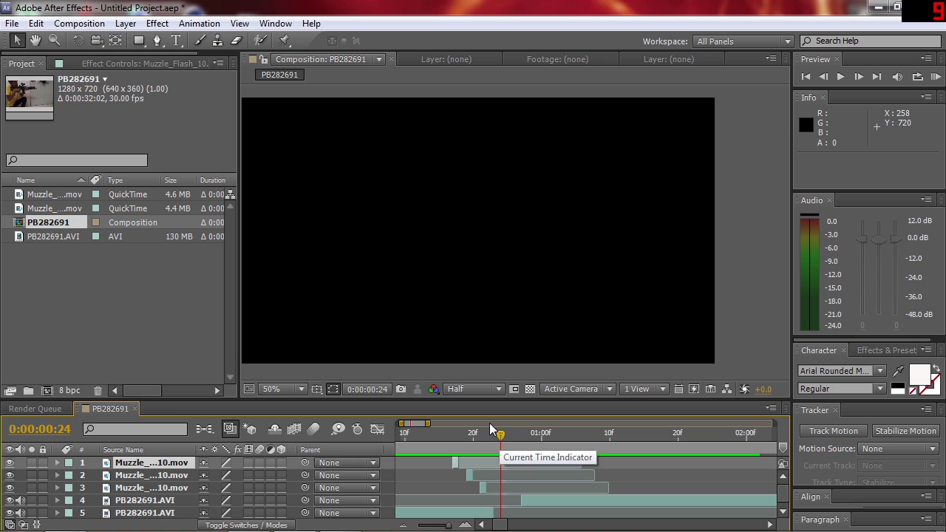
pyautogui.moveTo(474, 435); pyautogui.dragTo(453, 438)
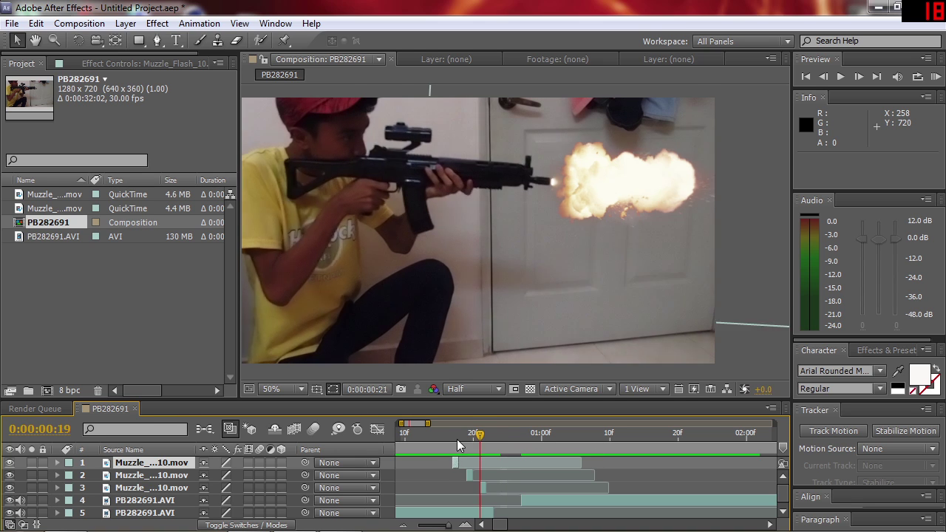
pyautogui.click(745, 328)
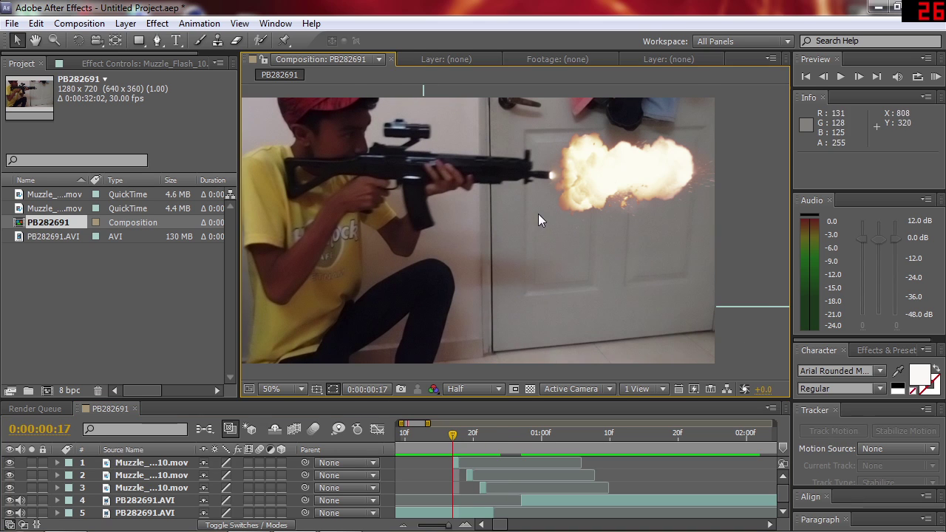
pyautogui.moveTo(539, 216); pyautogui.dragTo(567, 218)
pyautogui.press('space')
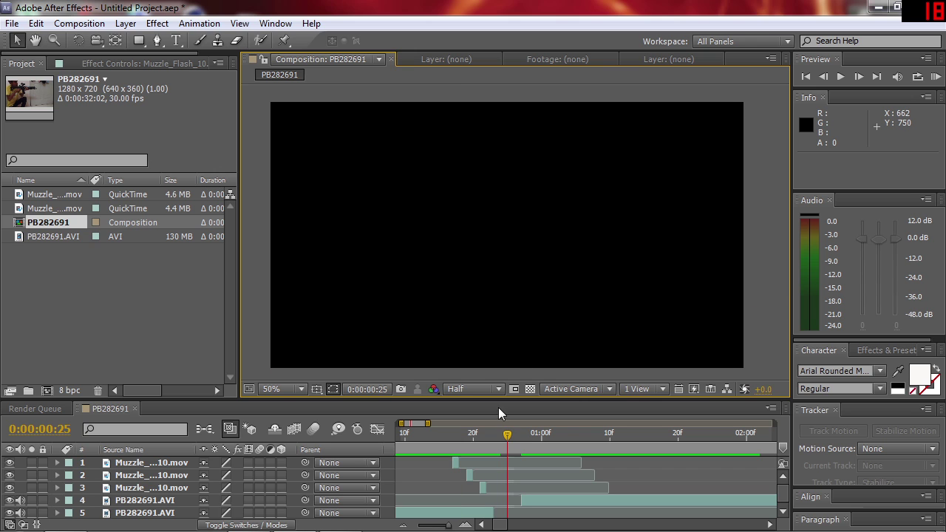
pyautogui.moveTo(499, 441)
pyautogui.mouseDown()
pyautogui.moveTo(446, 452)
pyautogui.moveTo(521, 464)
pyautogui.mouseUp()
pyautogui.scroll(2, 498, 276)
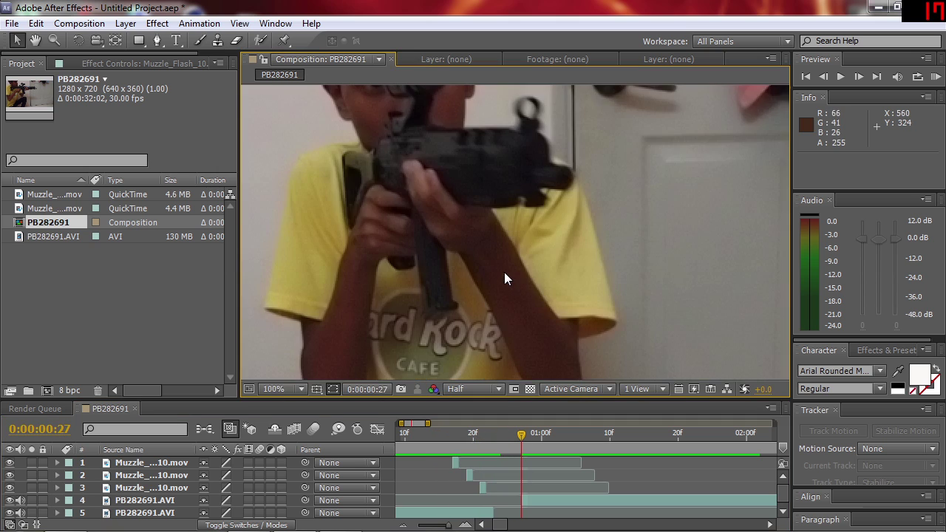
pyautogui.scroll(-2, 509, 215)
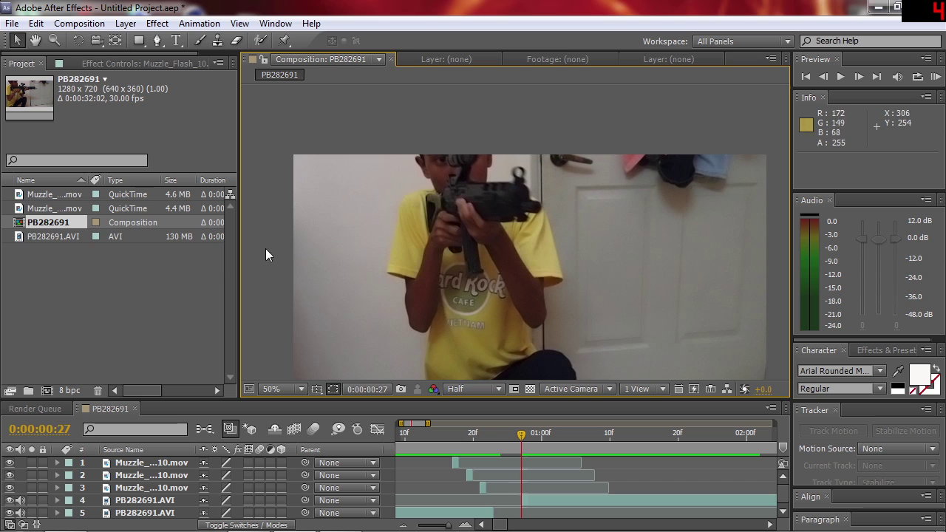
# Add Muzzle_Flash_Straight_03.mov to the composition starting at 0:00:00:27
pyautogui.click(76, 209)
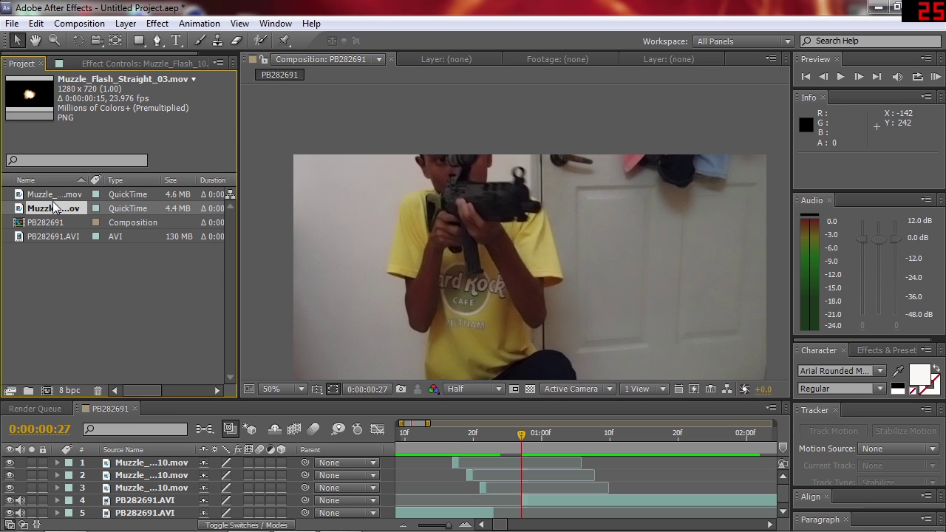
pyautogui.moveTo(63, 207); pyautogui.dragTo(524, 495)
pyautogui.scroll(-1, 391, 488)
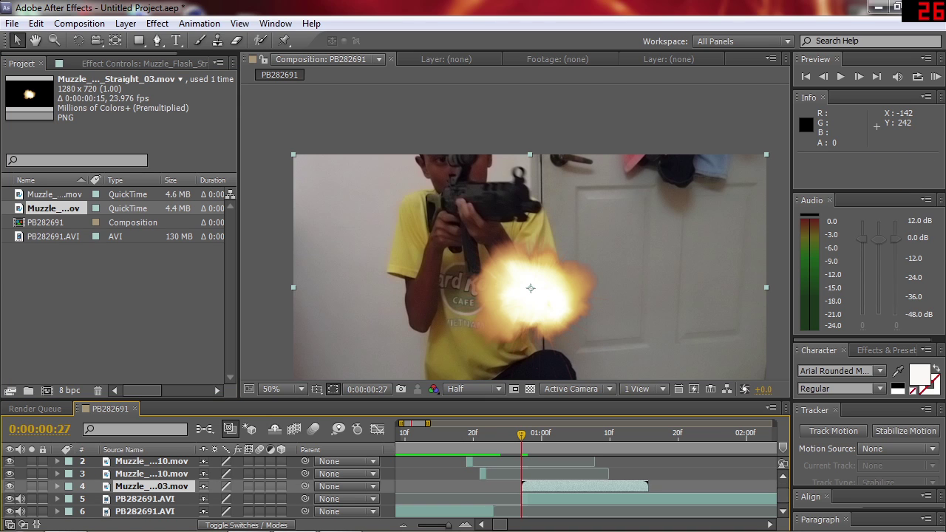
pyautogui.moveTo(449, 526); pyautogui.dragTo(459, 526)
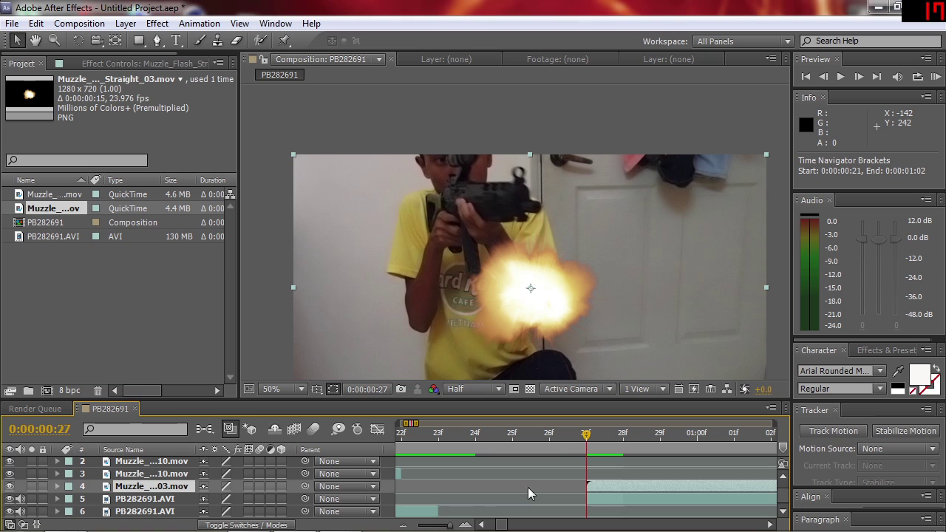
pyautogui.hscroll(3, 620, 454)
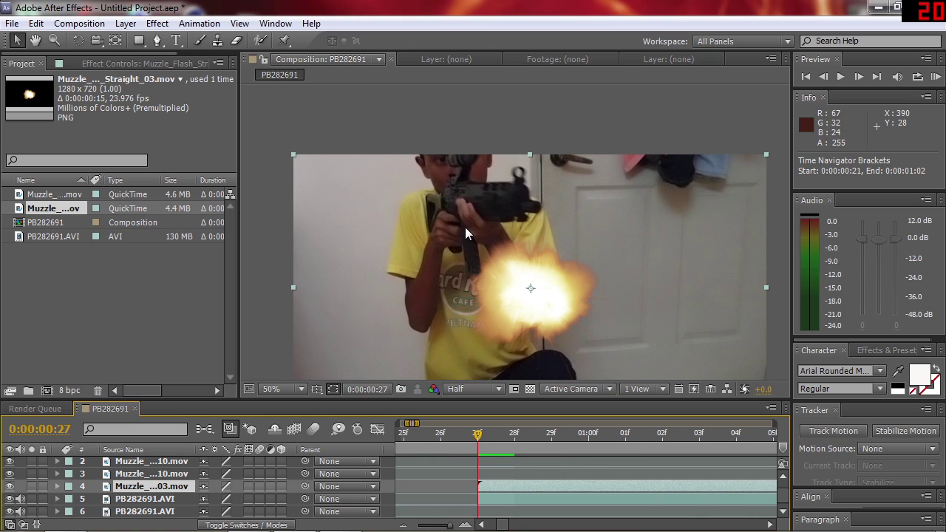
# Move and enlarge the straight muzzle flash onto the gun barrel
pyautogui.moveTo(538, 313); pyautogui.dragTo(521, 290)
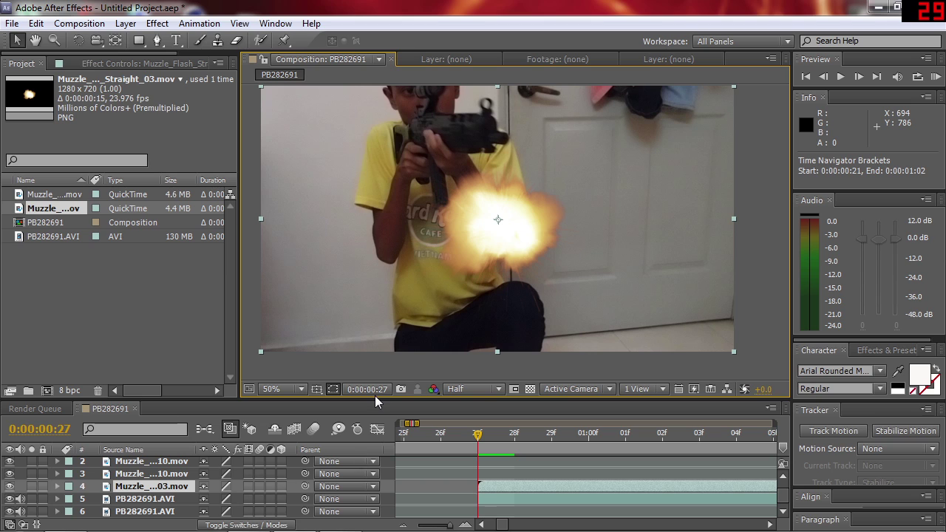
pyautogui.moveTo(559, 260); pyautogui.dragTo(570, 180)
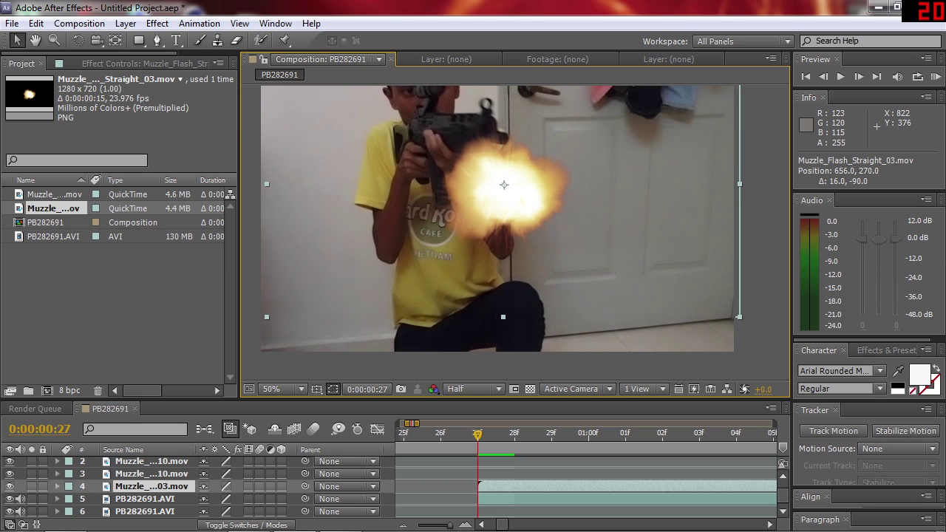
pyautogui.scroll(3, 571, 186)
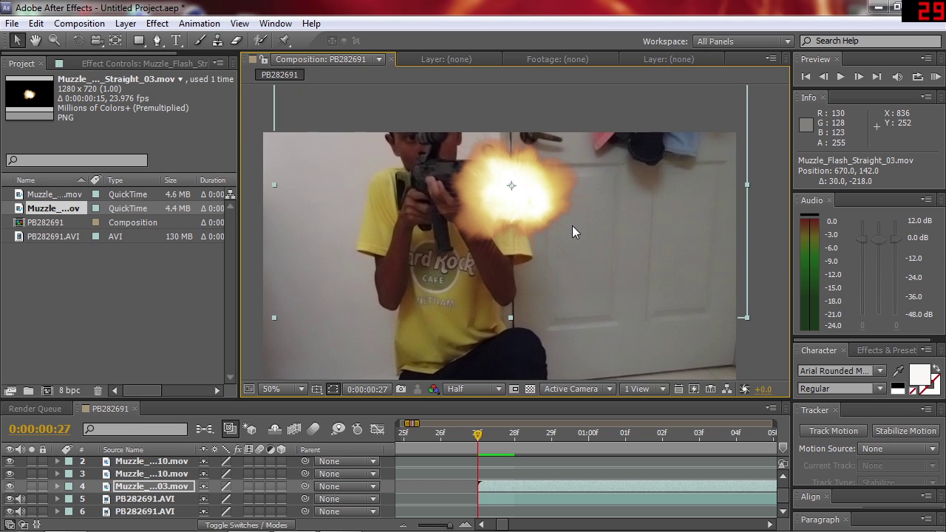
pyautogui.moveTo(563, 231); pyautogui.dragTo(565, 221)
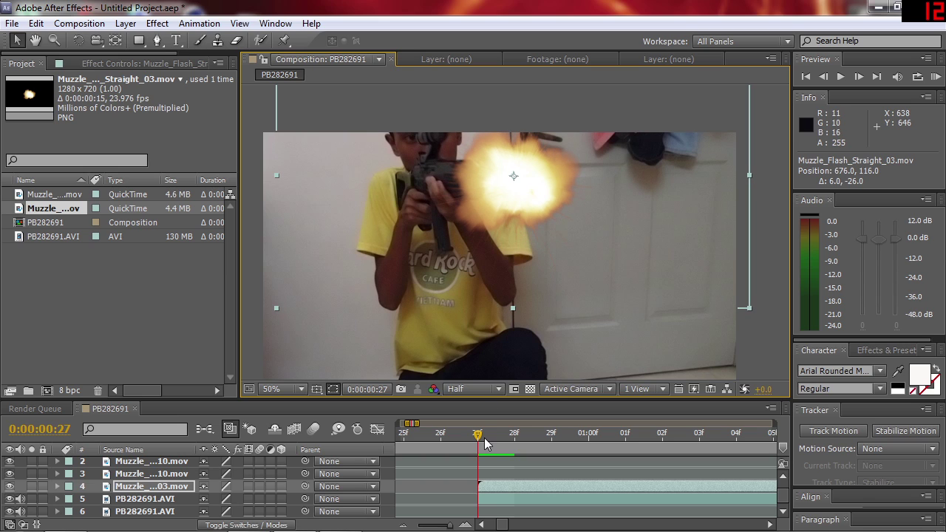
pyautogui.moveTo(751, 307)
pyautogui.mouseDown()
pyautogui.moveTo(805, 333)
pyautogui.moveTo(729, 327)
pyautogui.mouseUp()
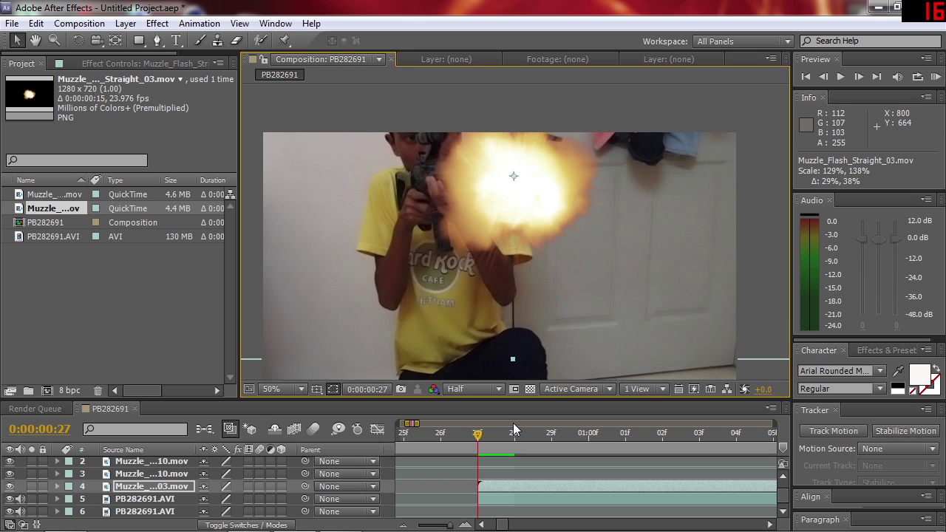
pyautogui.press(',')
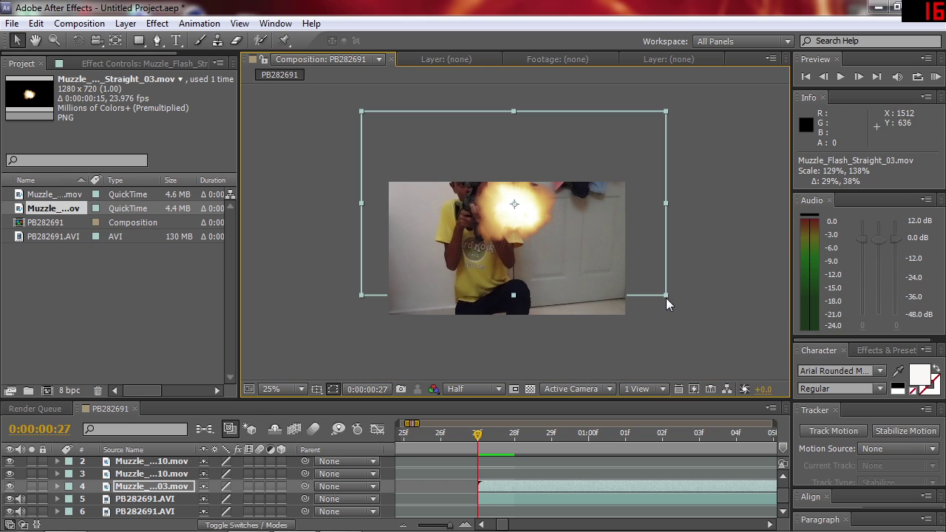
pyautogui.moveTo(666, 298); pyautogui.dragTo(679, 304)
pyautogui.press('.')
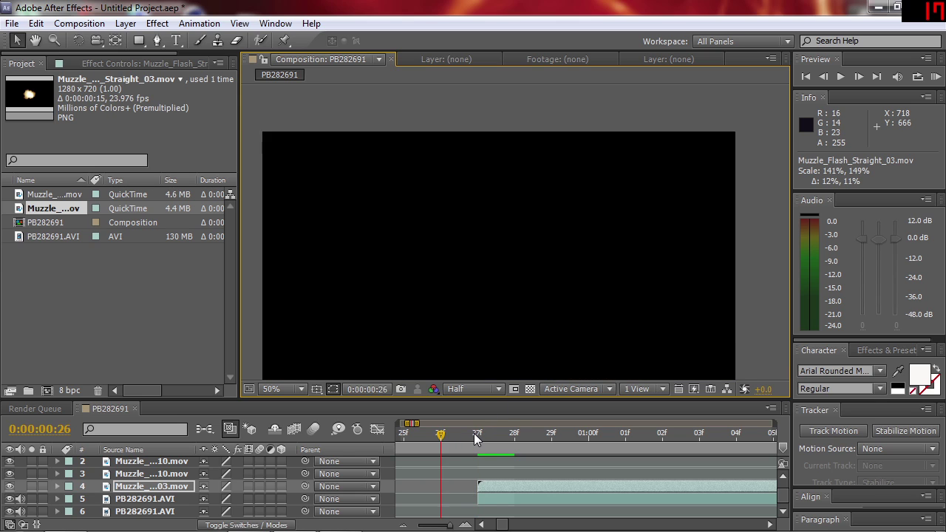
pyautogui.moveTo(583, 223); pyautogui.dragTo(583, 240)
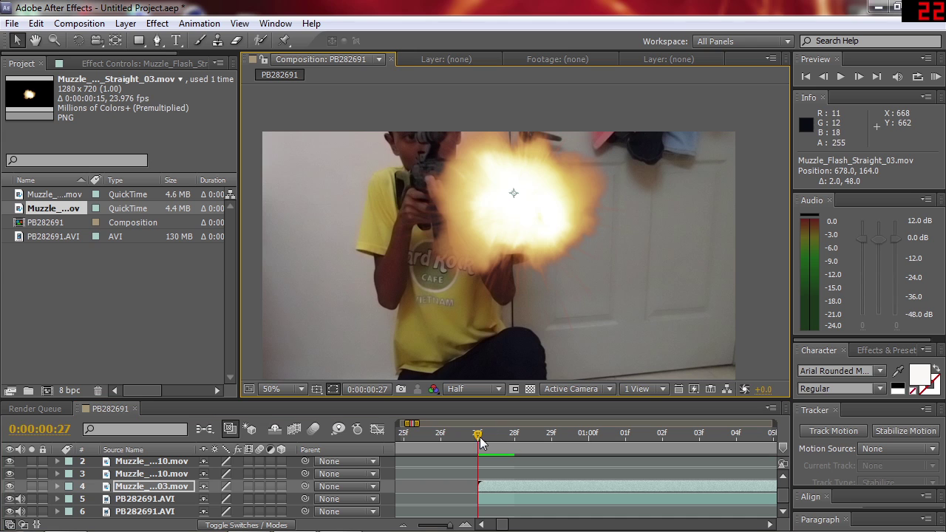
# Scrub and preview the shot to check the new flash's timing
pyautogui.moveTo(478, 435)
pyautogui.mouseDown()
pyautogui.moveTo(427, 434)
pyautogui.moveTo(665, 433)
pyautogui.mouseUp()
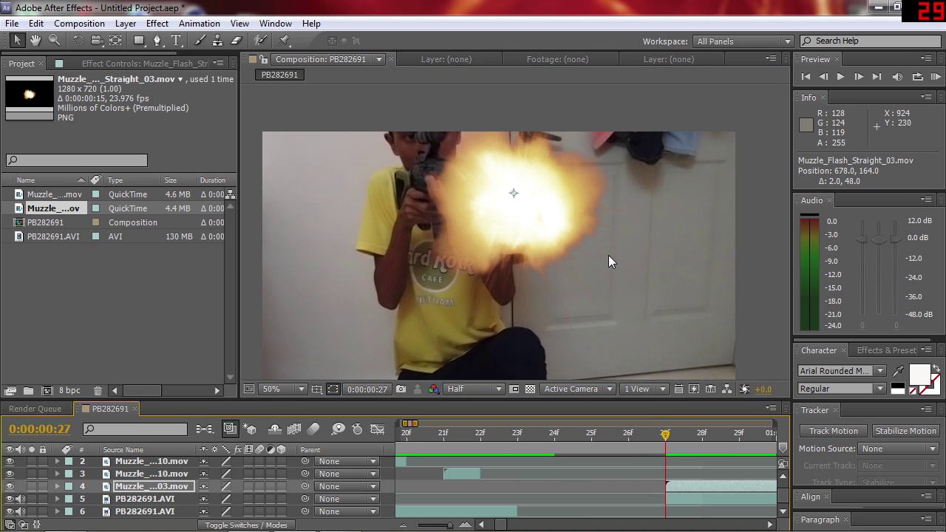
pyautogui.moveTo(665, 433); pyautogui.dragTo(674, 432)
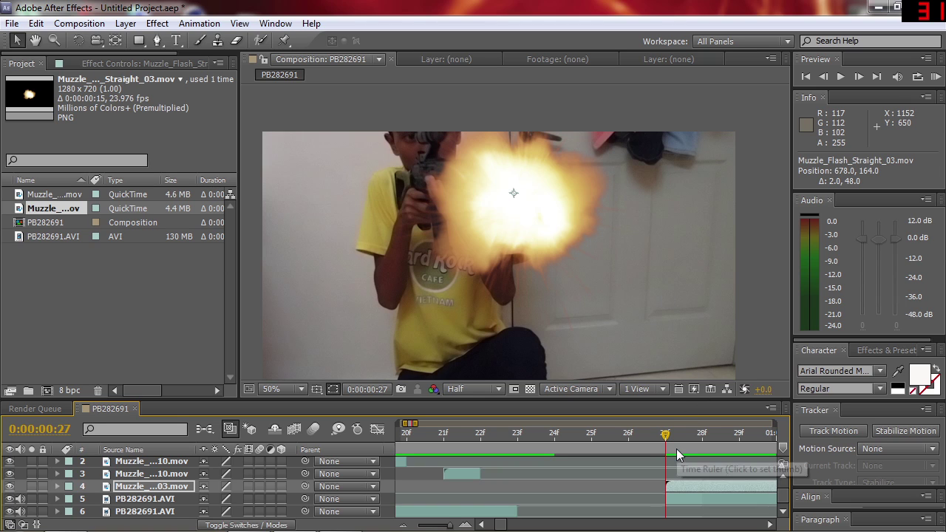
pyautogui.press('space')
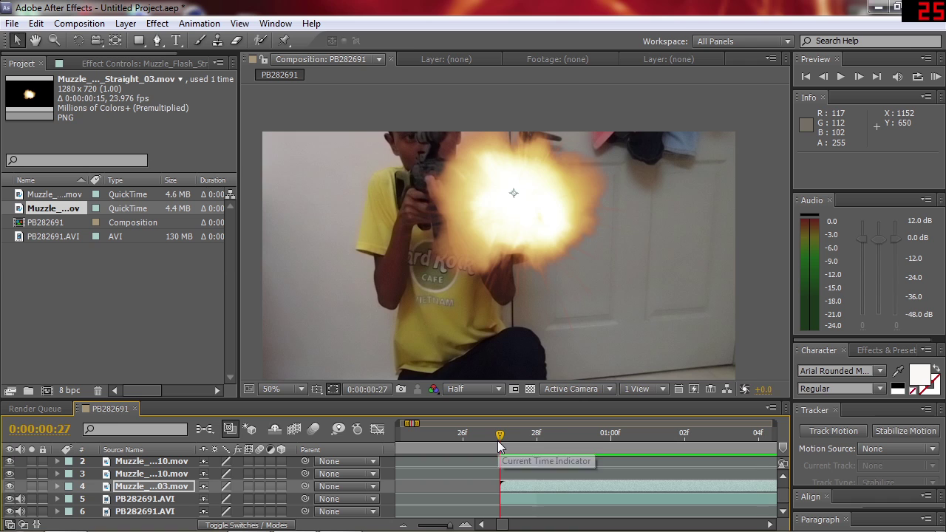
pyautogui.moveTo(498, 437); pyautogui.dragTo(427, 447)
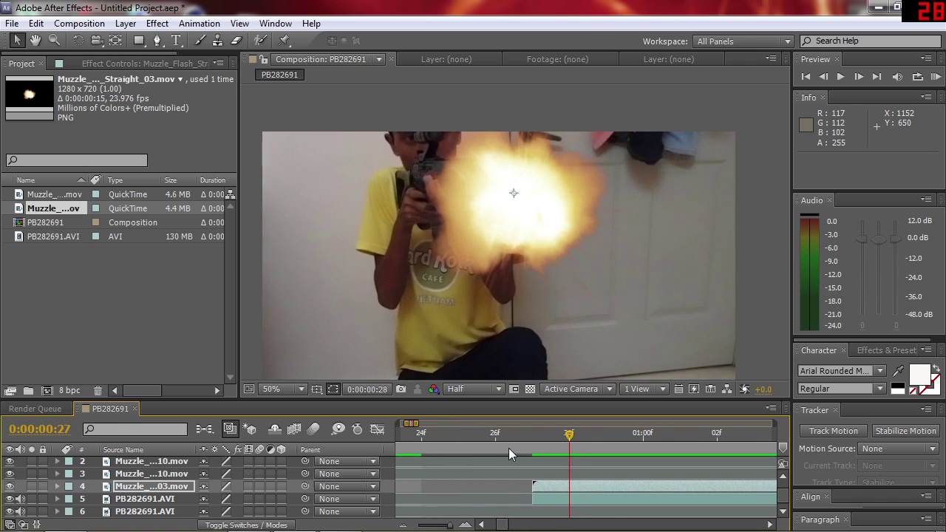
pyautogui.moveTo(427, 448)
pyautogui.mouseDown()
pyautogui.moveTo(530, 446)
pyautogui.moveTo(590, 430)
pyautogui.mouseUp()
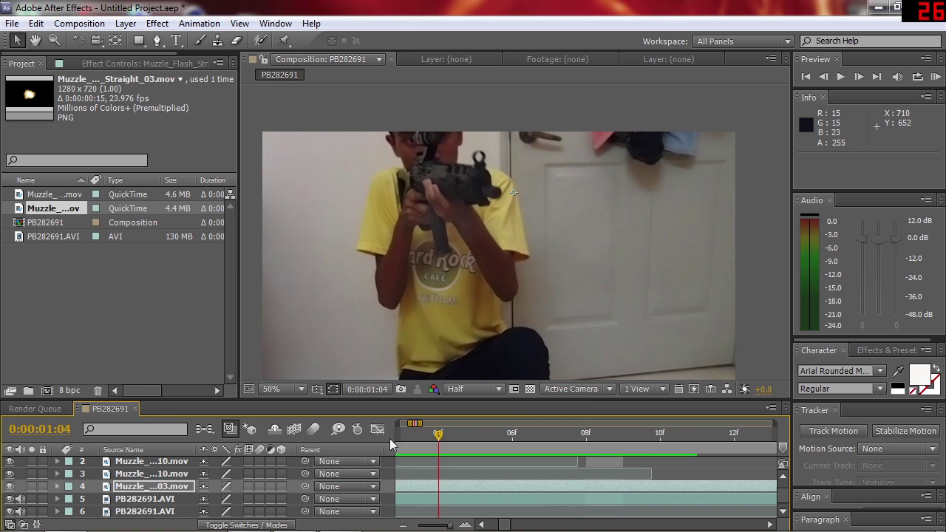
pyautogui.moveTo(565, 434); pyautogui.dragTo(426, 436)
pyautogui.moveTo(502, 435); pyautogui.dragTo(511, 437)
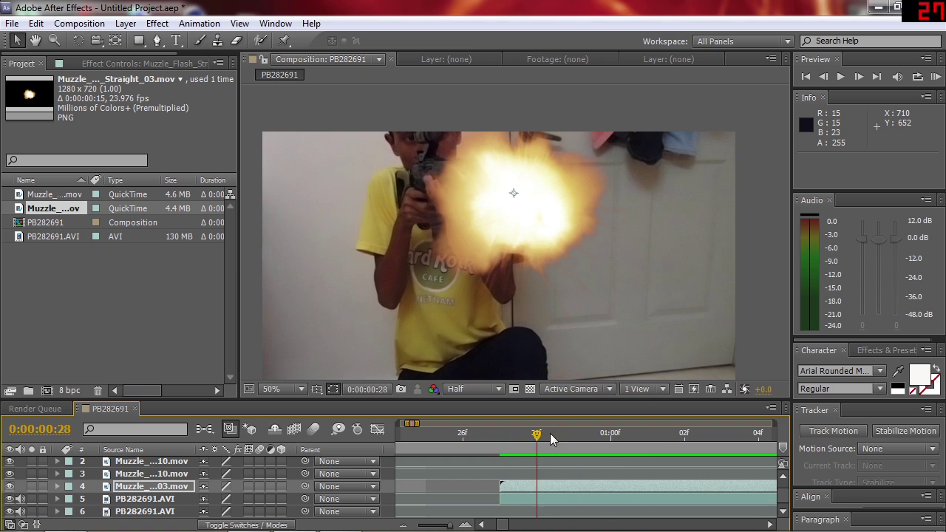
# Compare frames 27 and 28 of the new flash
pyautogui.click(539, 437)
pyautogui.click(511, 438)
pyautogui.click(540, 437)
pyautogui.click(722, 436)
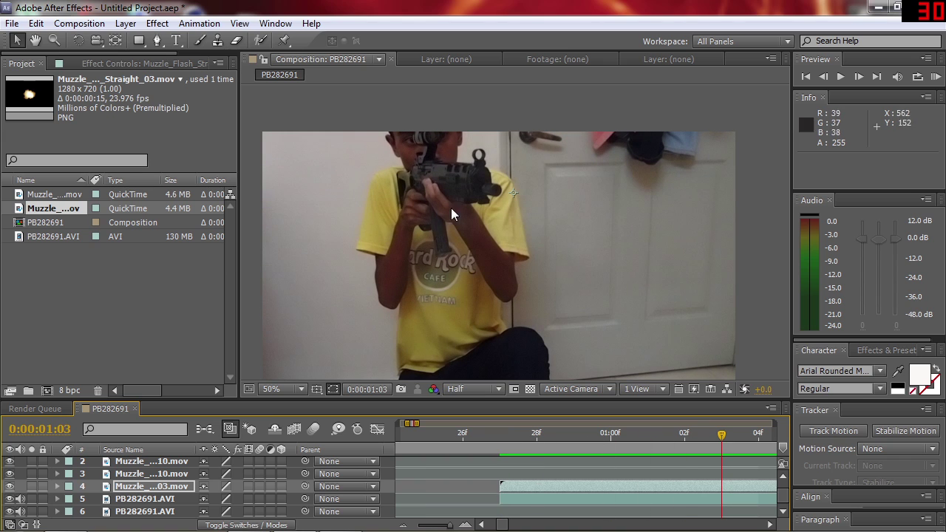
pyautogui.click(537, 436)
pyautogui.click(499, 437)
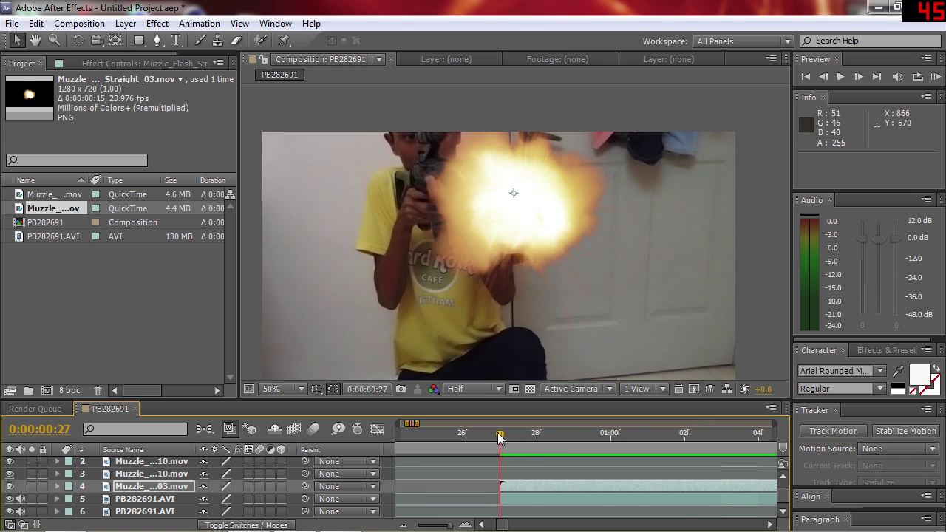
pyautogui.press('pagedown')
pyautogui.press('pageup')
pyautogui.press('pagedown')
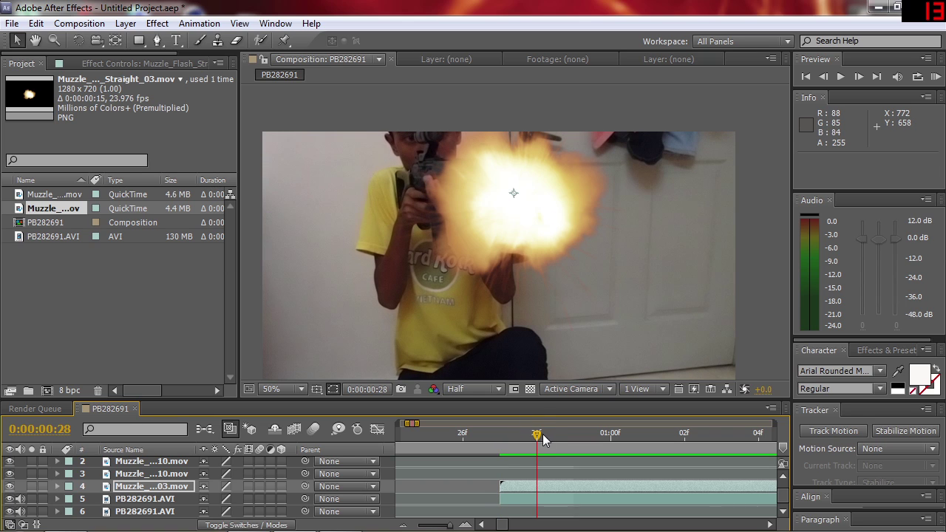
pyautogui.moveTo(537, 436); pyautogui.dragTo(510, 446)
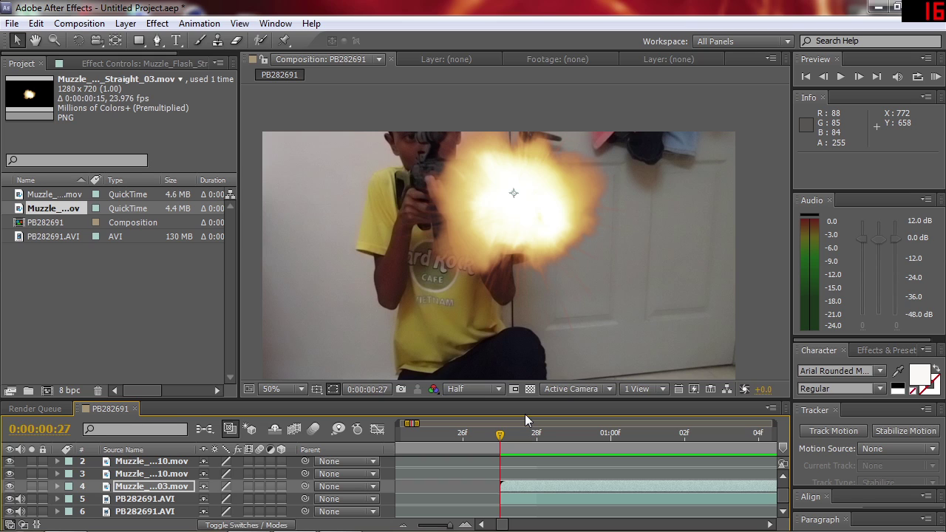
# Trim the straight flash to end at 28f, then move it later and over the barrel
pyautogui.hotkey('alt', ']')
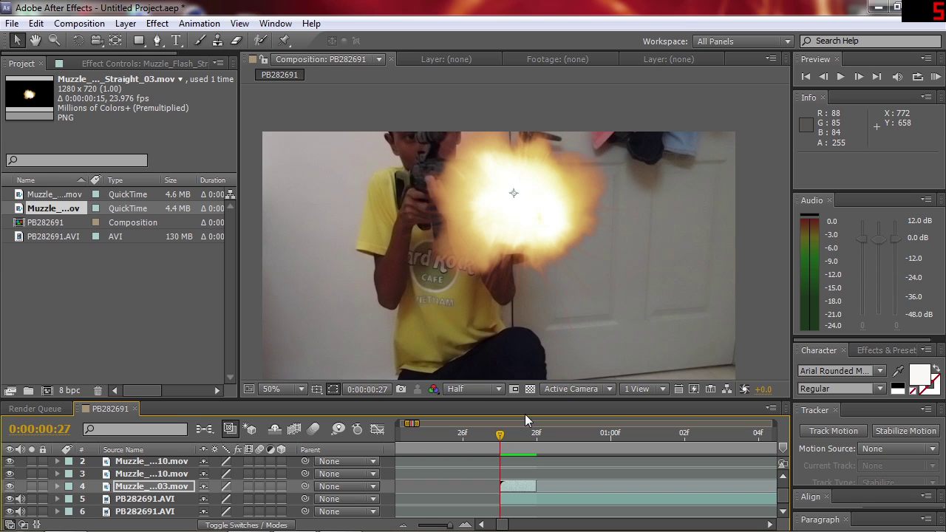
pyautogui.press('space')
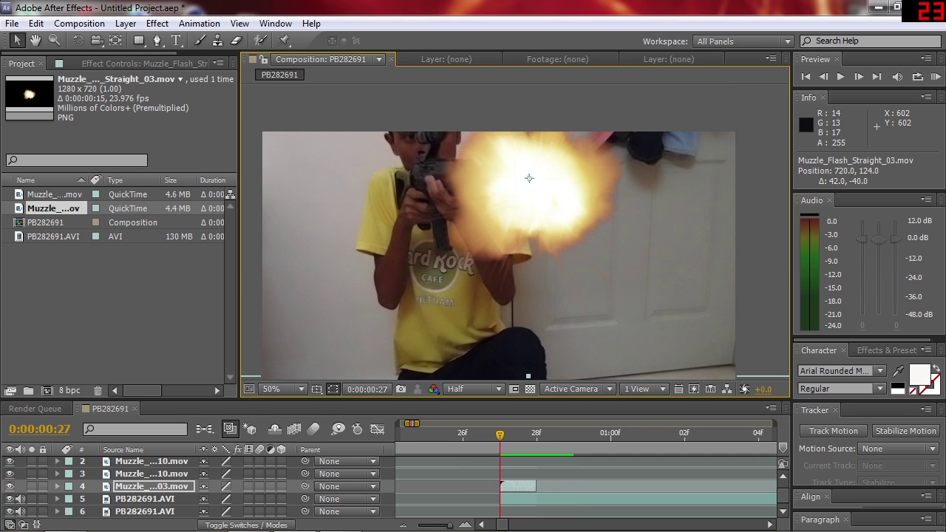
pyautogui.press('space')
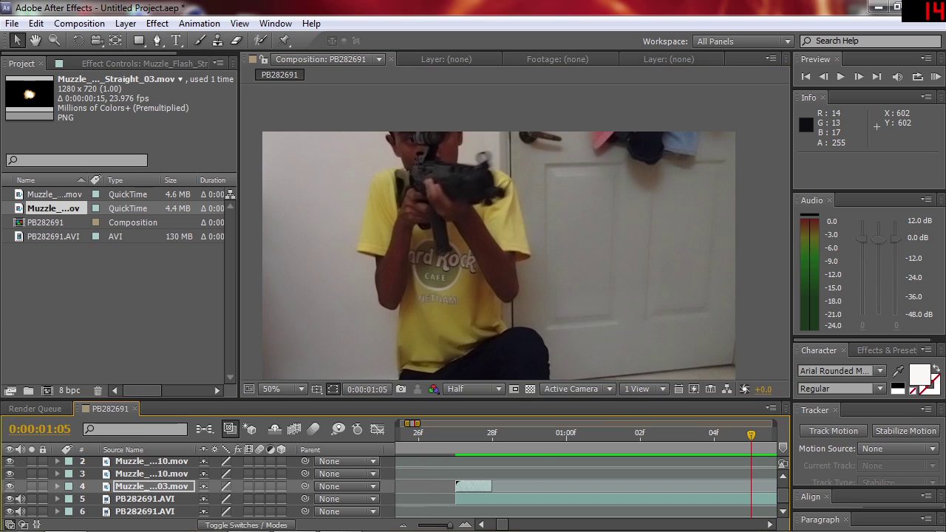
pyautogui.moveTo(473, 489); pyautogui.dragTo(768, 488)
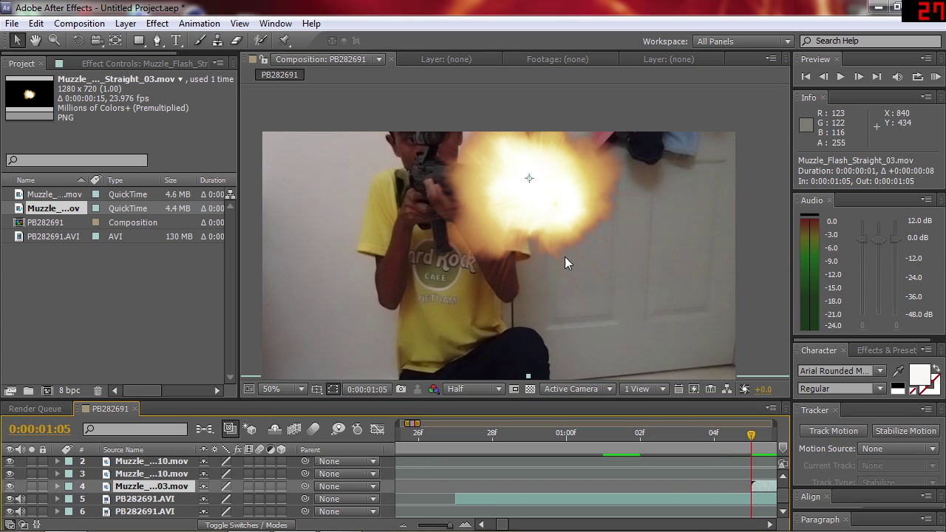
pyautogui.moveTo(529, 178); pyautogui.dragTo(515, 193)
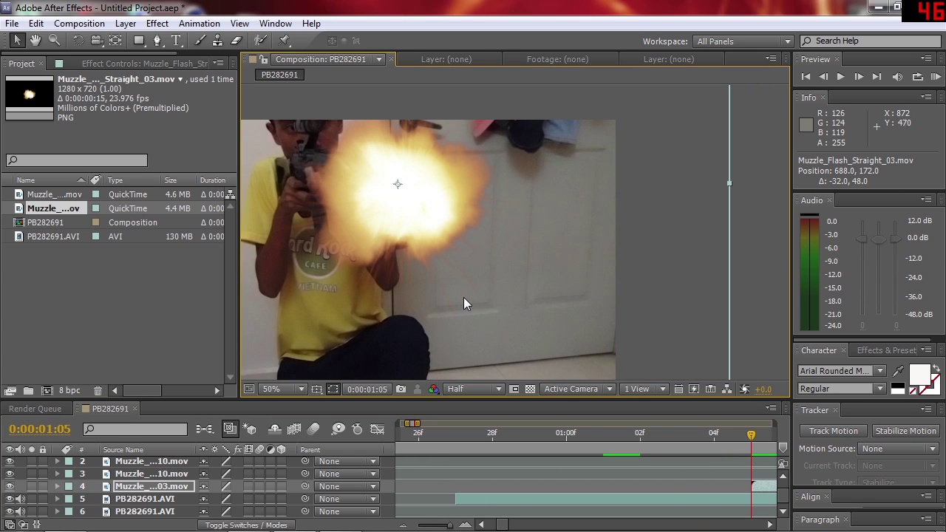
# Duplicate the flash, start the copy two frames later, and preview
pyautogui.press('pagedown')
pyautogui.press('pagedown')
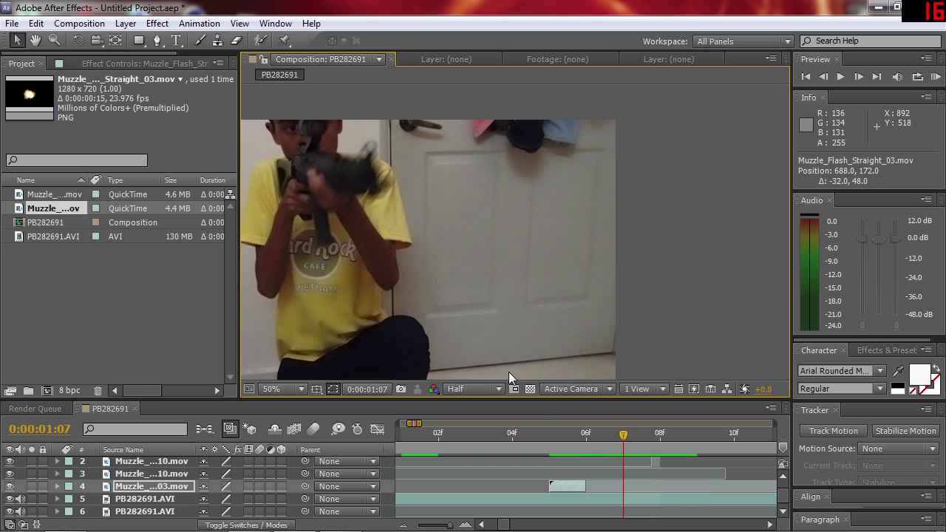
pyautogui.hotkey('ctrl', 'd')
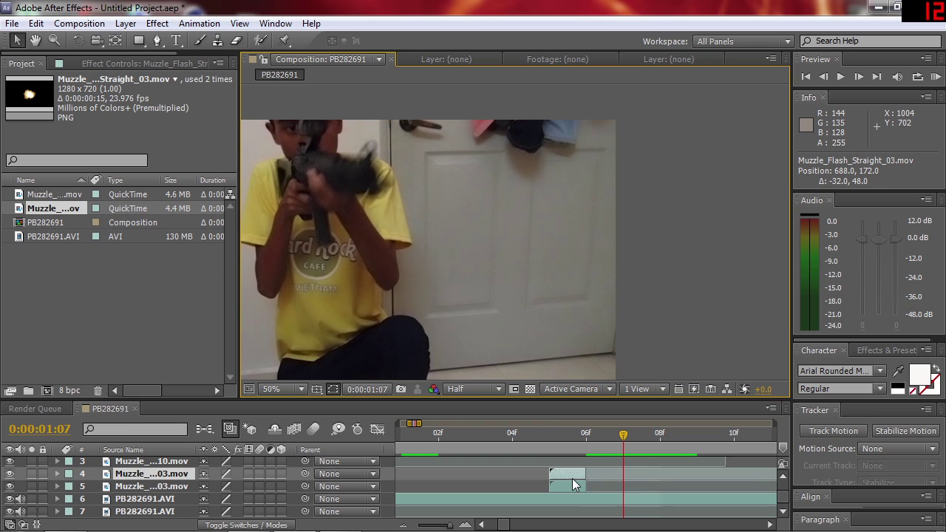
pyautogui.moveTo(578, 485); pyautogui.dragTo(651, 485)
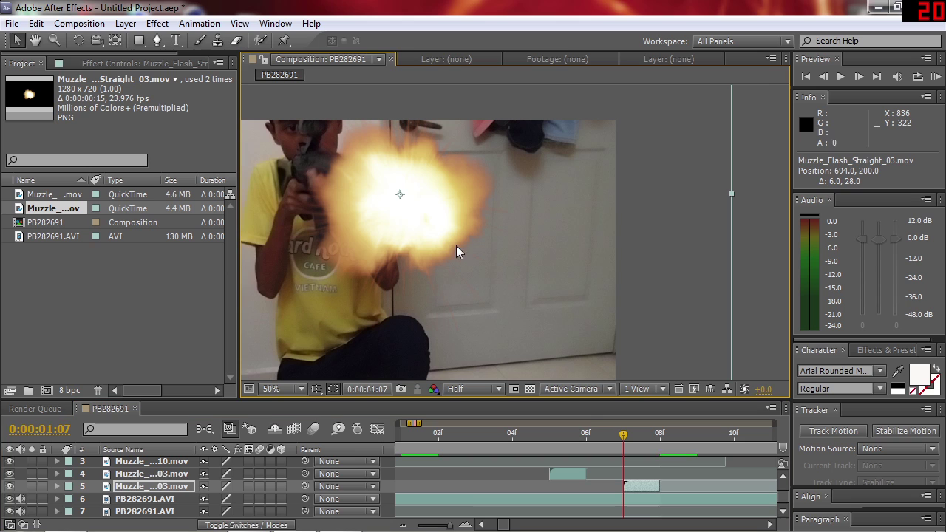
pyautogui.press('space')
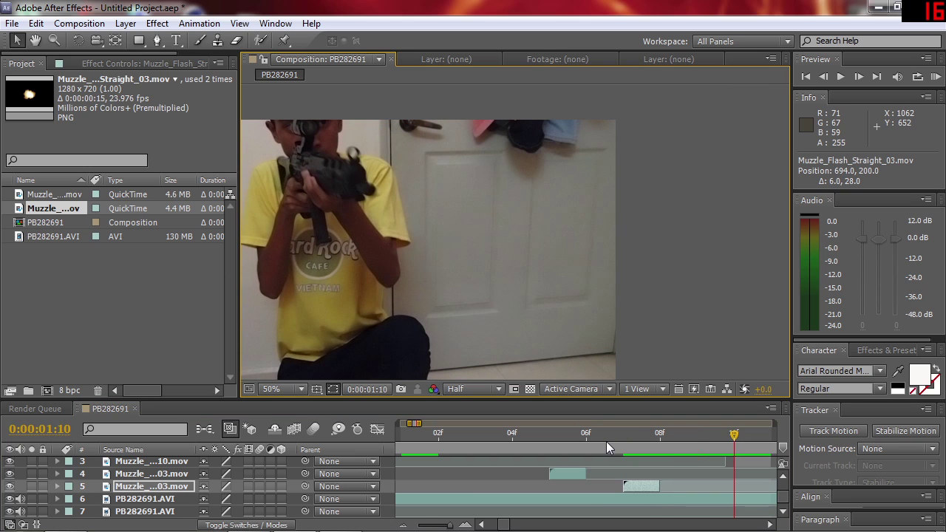
pyautogui.press('space')
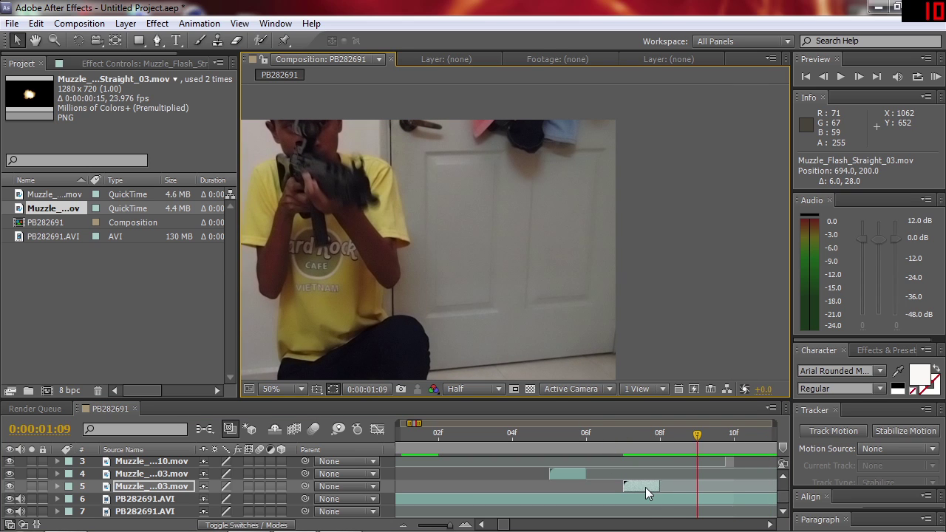
# Add a third copy two frames later and nudge it toward the barrel
pyautogui.hotkey('ctrl', 'd')
pyautogui.moveTo(640, 486); pyautogui.dragTo(714, 485)
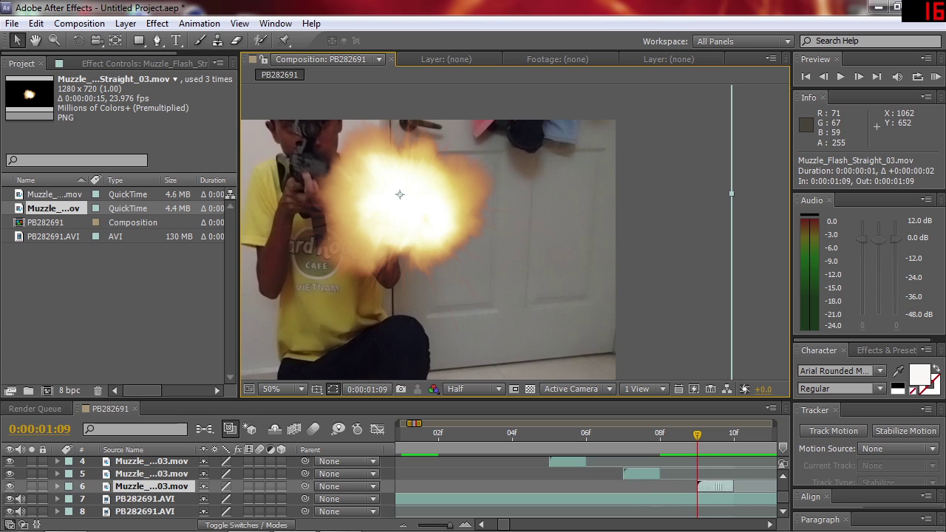
pyautogui.moveTo(467, 251); pyautogui.dragTo(457, 246)
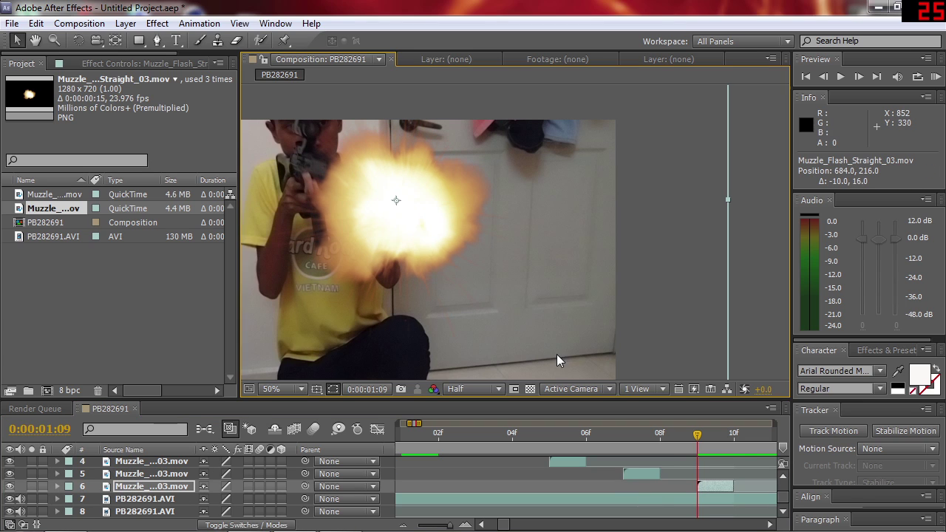
pyautogui.hscroll(2, 555, 308)
pyautogui.hscroll(4, 566, 474)
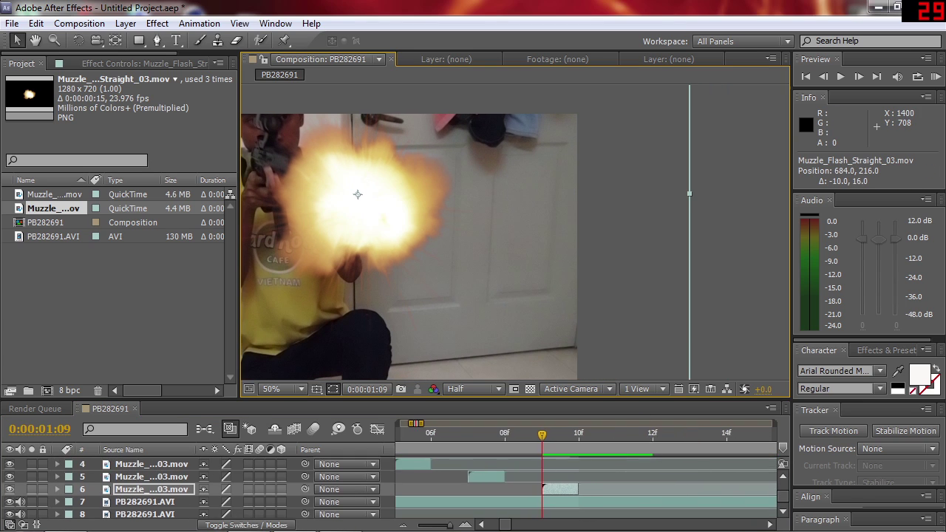
pyautogui.hscroll(-2, 465, 275)
pyautogui.press('pagedown')
pyautogui.press('pagedown')
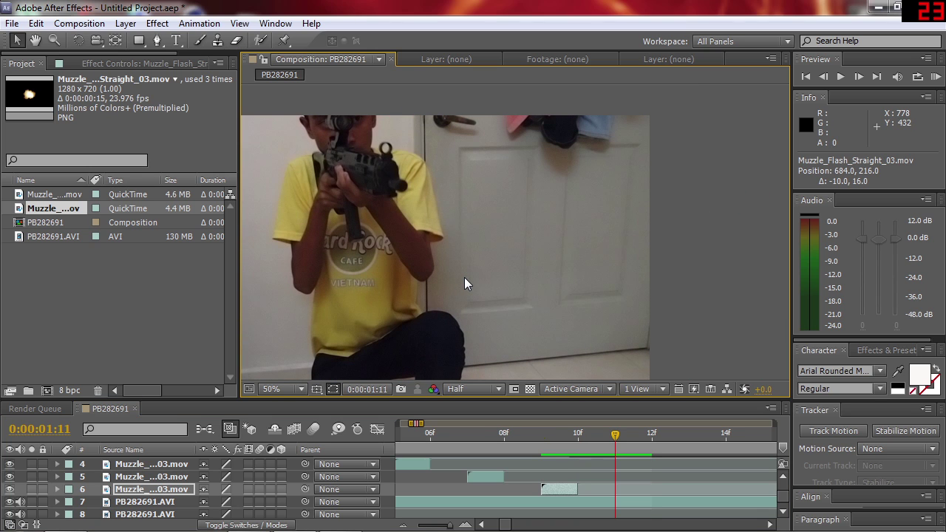
pyautogui.press('pageup')
pyautogui.press('pageup')
pyautogui.press('pageup')
pyautogui.press('pageup')
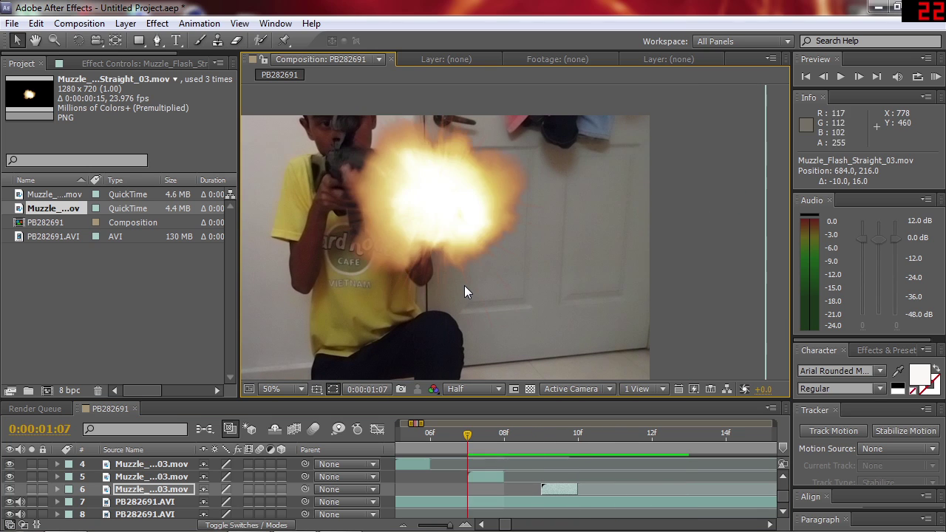
pyautogui.press('pagedown')
pyautogui.press('pagedown')
pyautogui.press('pagedown')
pyautogui.press('pagedown')
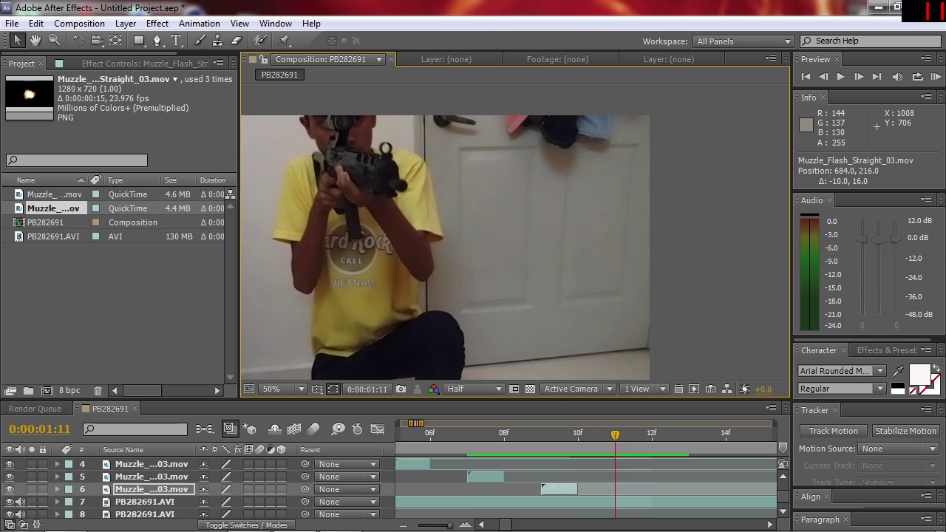
# Duplicate again so the fourth copy starts two frames after the previous one
pyautogui.hotkey('ctrl', 'd')
pyautogui.moveTo(567, 486); pyautogui.dragTo(641, 485)
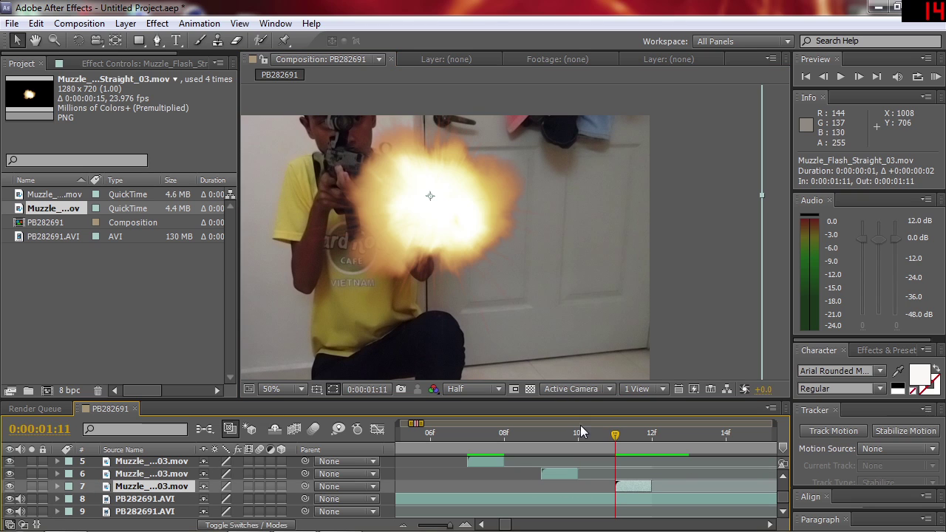
pyautogui.press('pagedown')
pyautogui.press('pagedown')
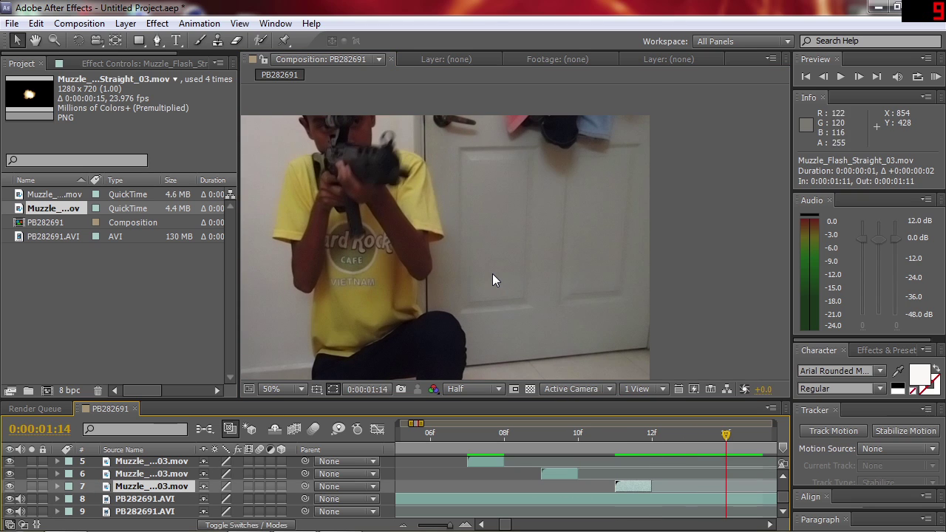
pyautogui.press('pagedown')
pyautogui.press('pagedown')
pyautogui.press('pageup')
pyautogui.press('pageup')
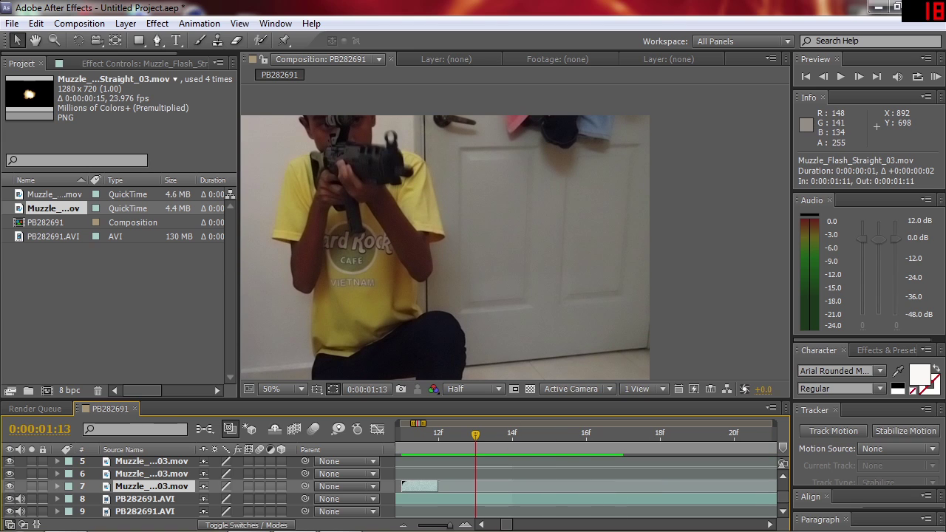
# Add the fifth and sixth copies, the last starting at frame 01:15
pyautogui.hotkey('ctrl', 'd')
pyautogui.moveTo(420, 499); pyautogui.dragTo(493, 498)
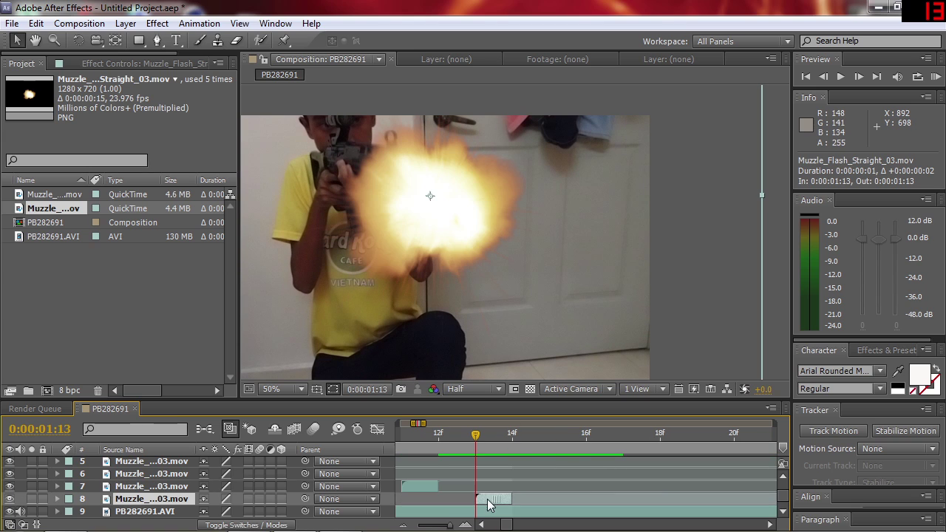
pyautogui.press('space')
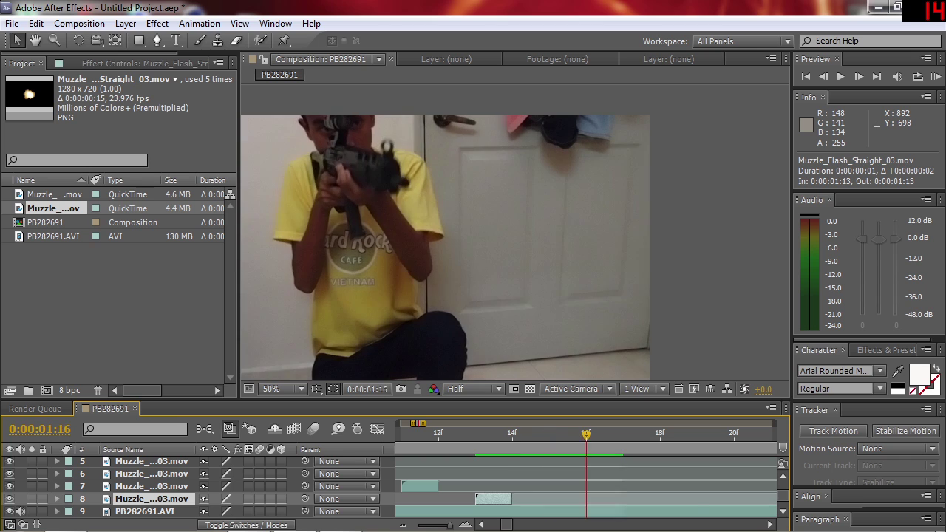
pyautogui.press('pageup')
pyautogui.press('pageup')
pyautogui.press('pageup')
pyautogui.press('pageup')
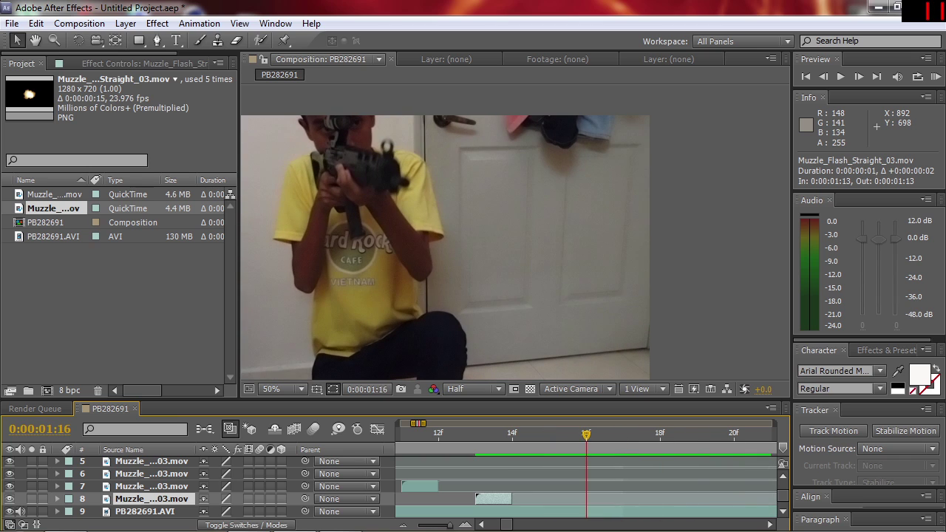
pyautogui.press('pageup')
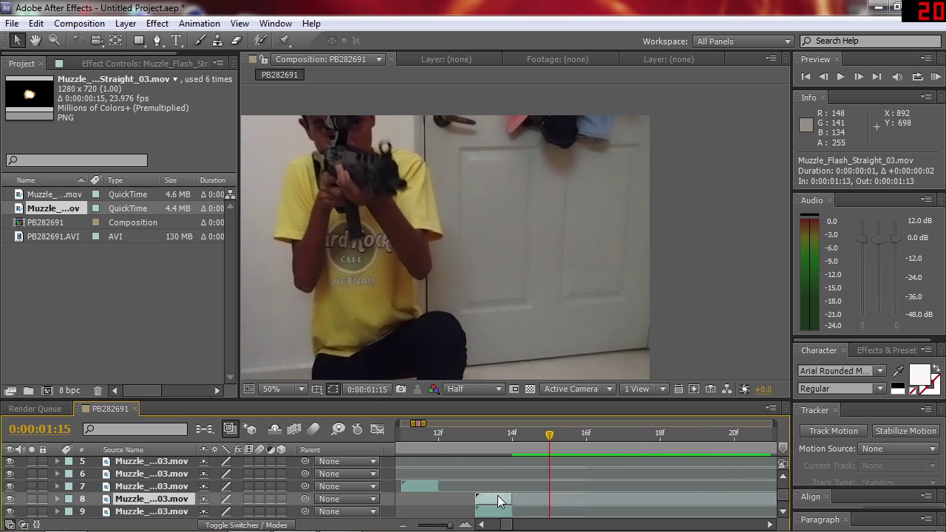
pyautogui.hotkey('ctrl', 'd')
pyautogui.moveTo(493, 490); pyautogui.dragTo(554, 484)
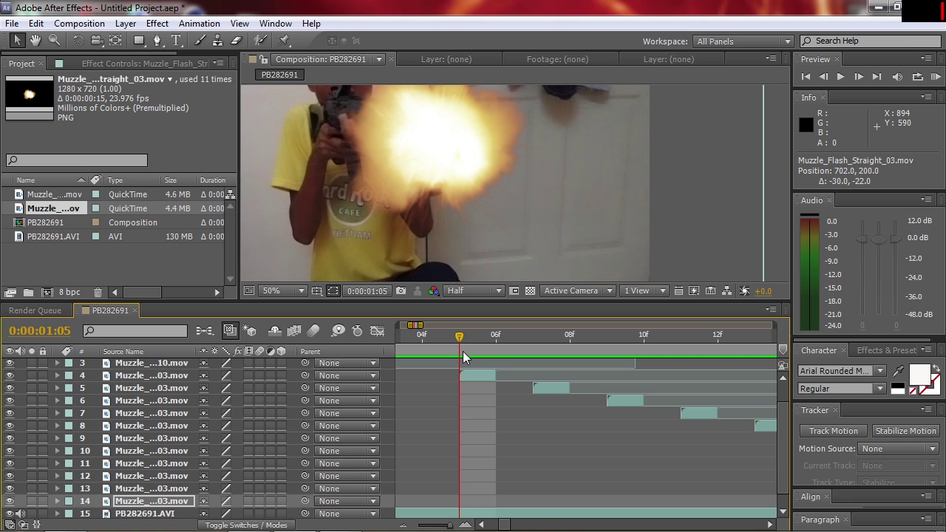
# Give the viewer more room and preview the cascade of muzzle flashes
pyautogui.moveTo(444, 190)
pyautogui.mouseDown()
pyautogui.moveTo(481, 210)
pyautogui.moveTo(518, 213)
pyautogui.mouseUp()
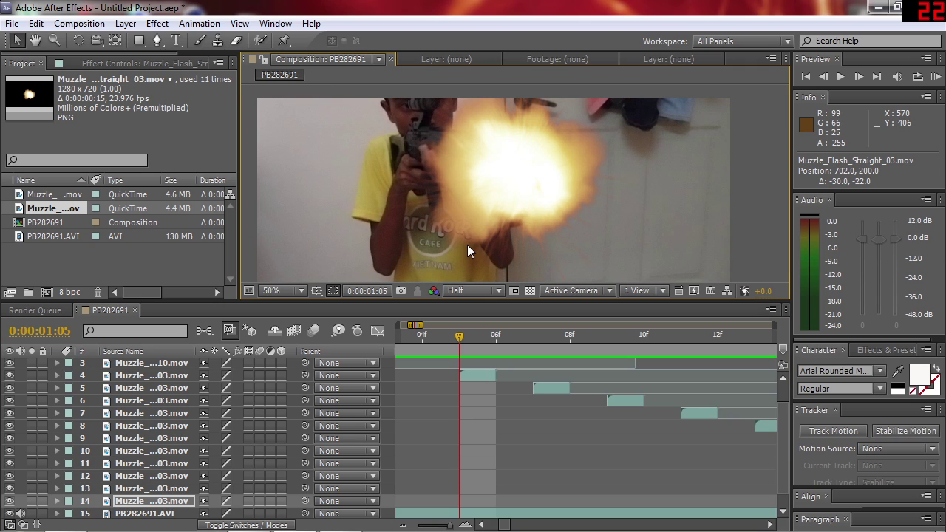
pyautogui.moveTo(467, 244); pyautogui.dragTo(460, 234)
pyautogui.moveTo(460, 316); pyautogui.dragTo(460, 343)
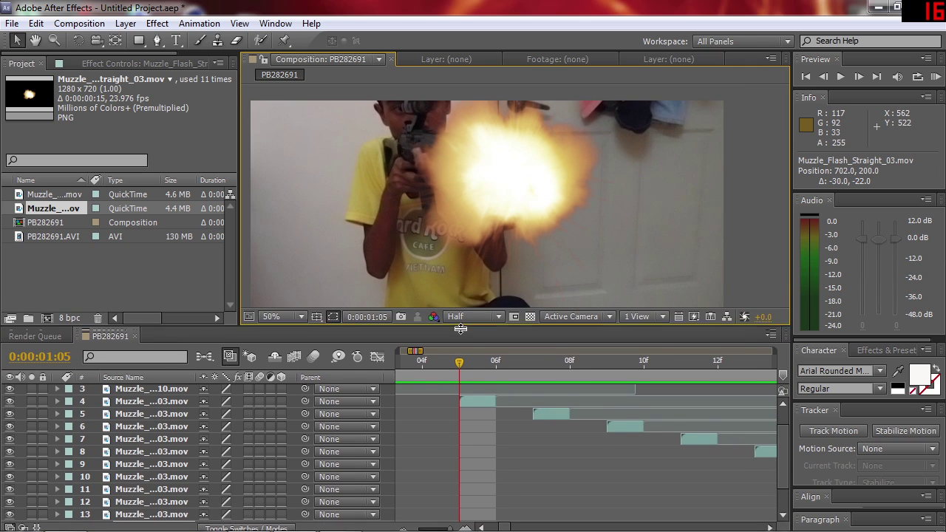
pyautogui.press('space')
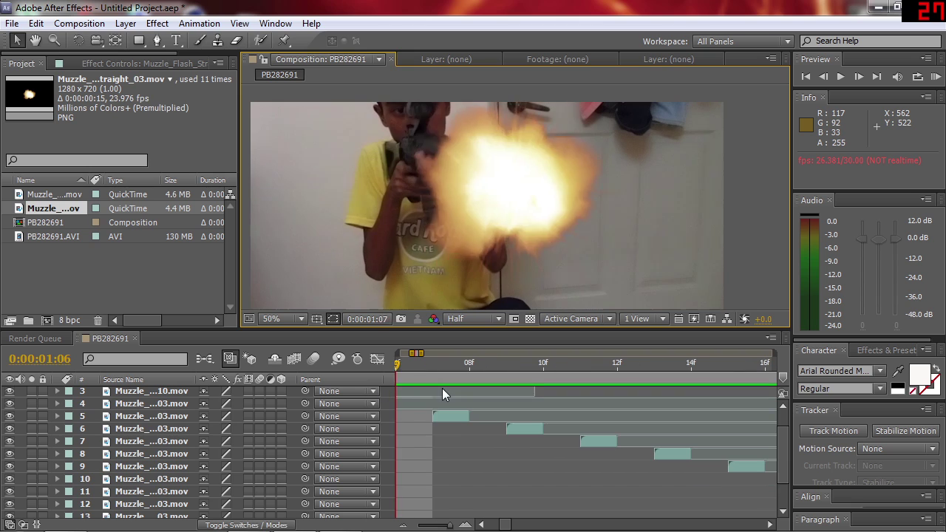
pyautogui.press('space')
pyautogui.press('space')
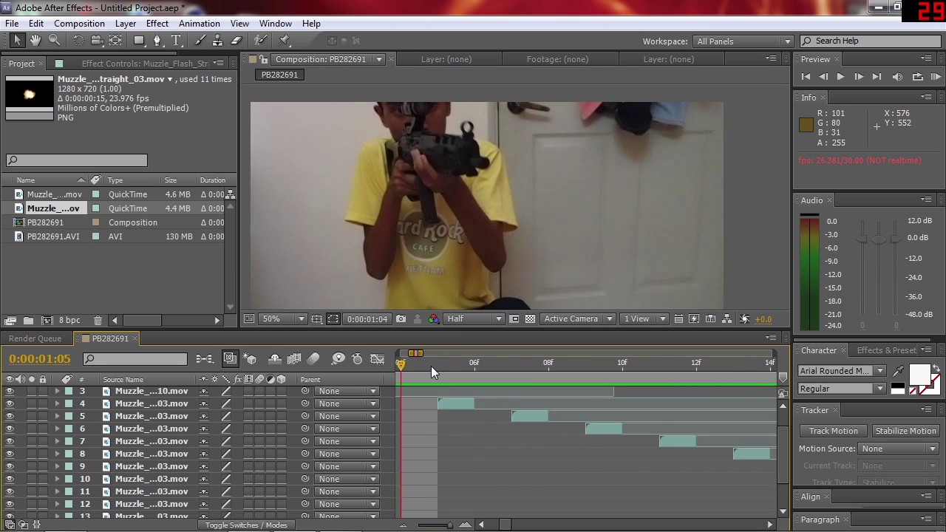
# Align the later flash layers to start at the frame where the flash fires
pyautogui.moveTo(565, 378); pyautogui.dragTo(581, 381)
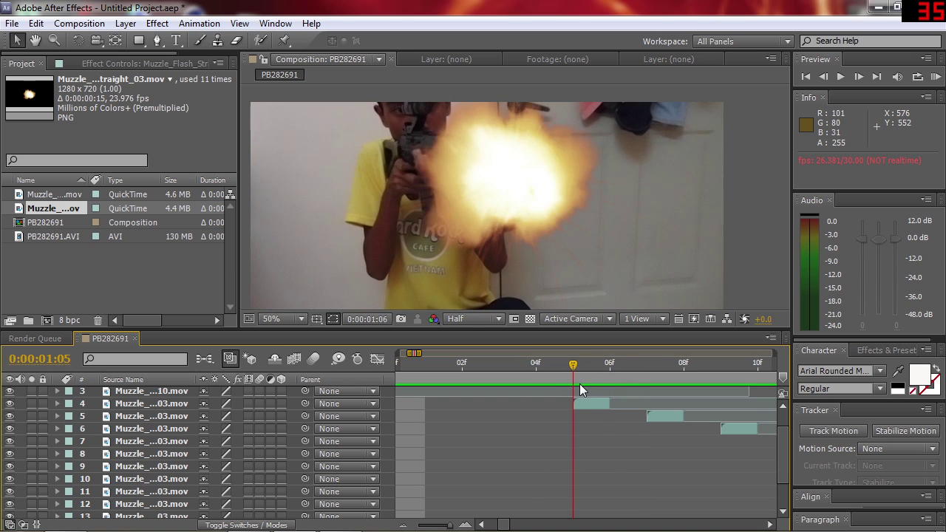
pyautogui.press('[')
pyautogui.moveTo(527, 217); pyautogui.dragTo(477, 221)
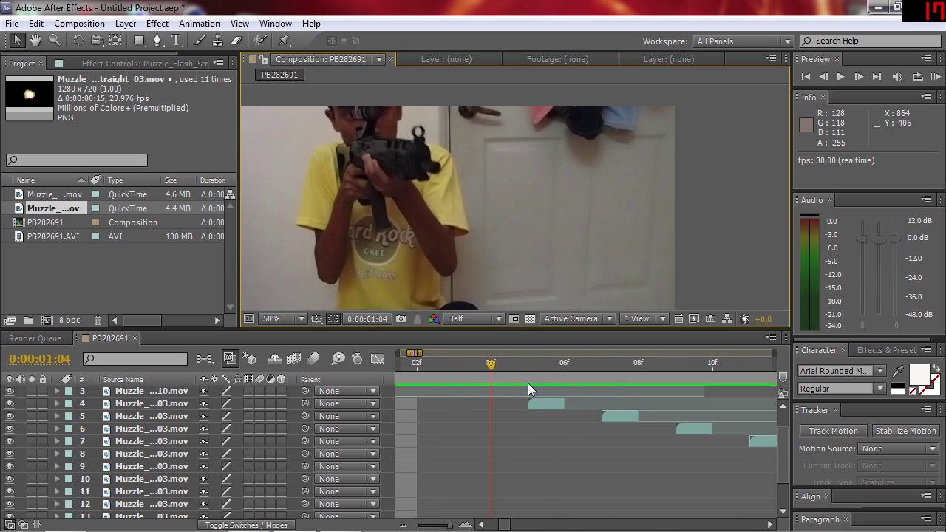
pyautogui.scroll(-2, 502, 222)
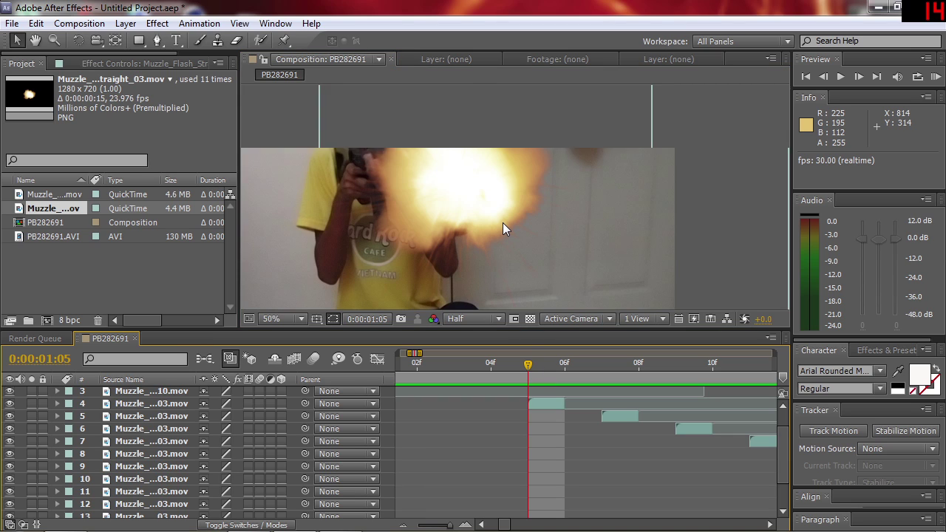
pyautogui.scroll(2, 532, 230)
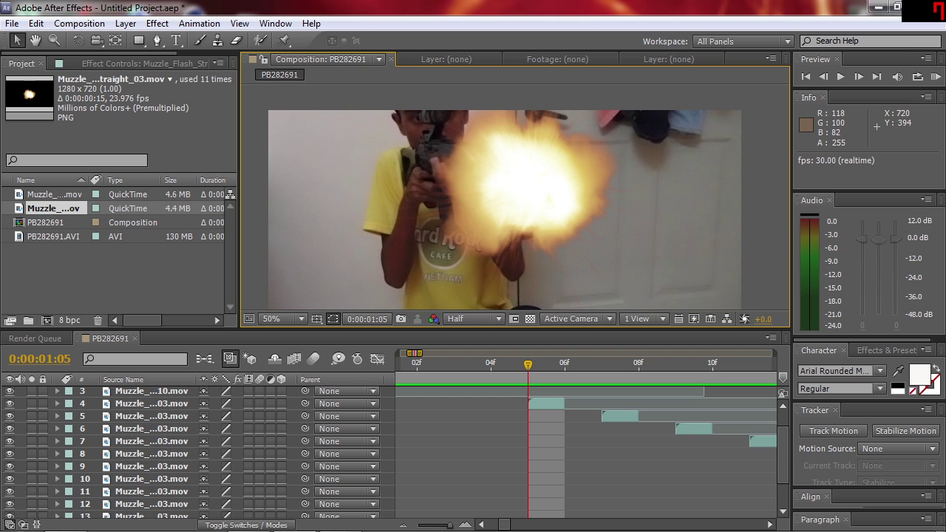
pyautogui.press('h')
pyautogui.press('v')
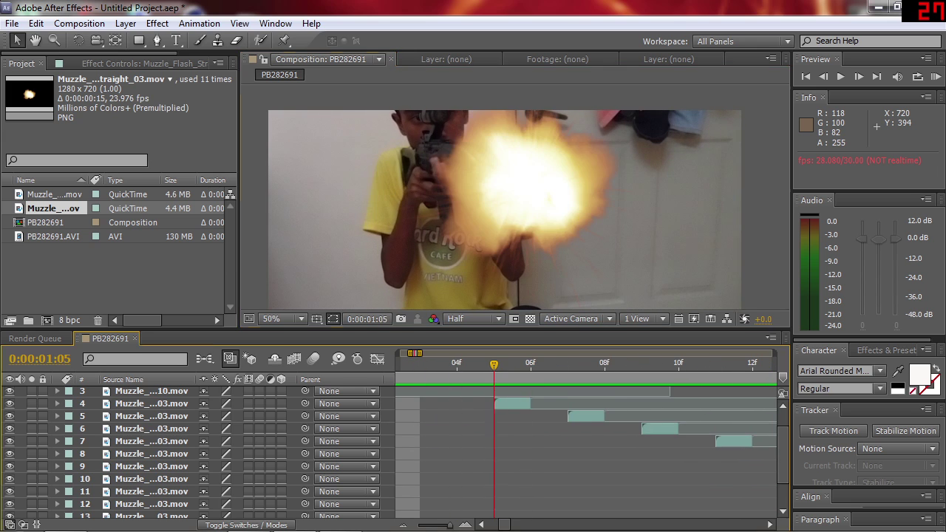
# Select the PB282691 footage, composition and muzzle flash items in the Project panel
pyautogui.scroll(1, 389, 378)
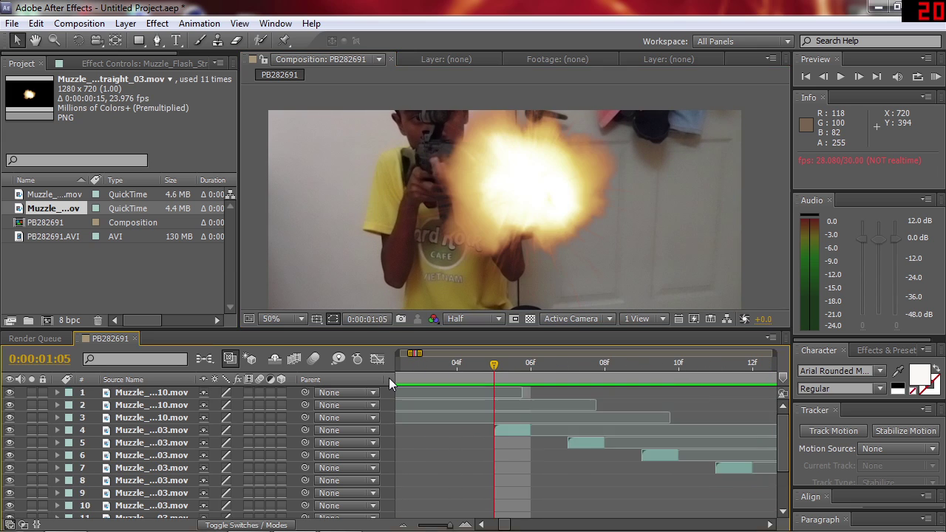
pyautogui.click(51, 236)
pyautogui.click(52, 222)
pyautogui.click(48, 207)
pyautogui.click(53, 194)
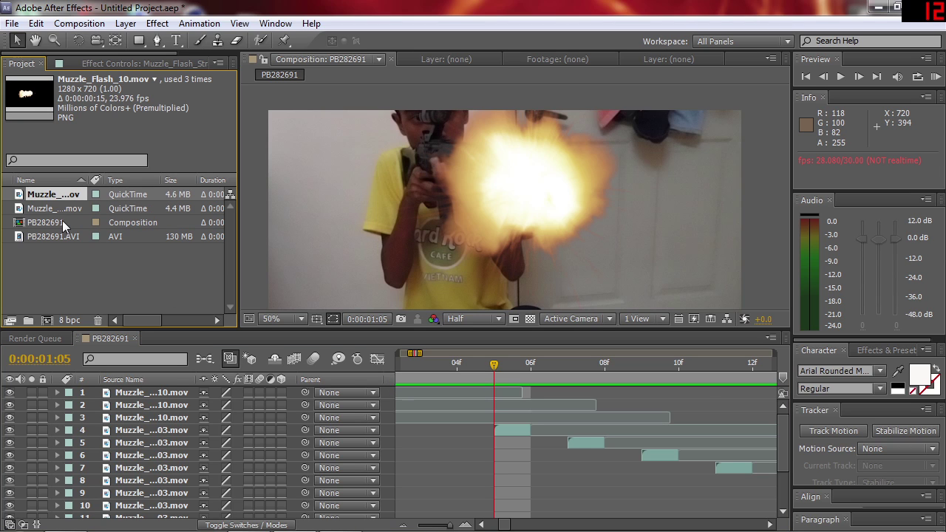
# Drag the Free HD Effects stock clip from the Toturials folder into the Project panel
pyautogui.click(340, 518)
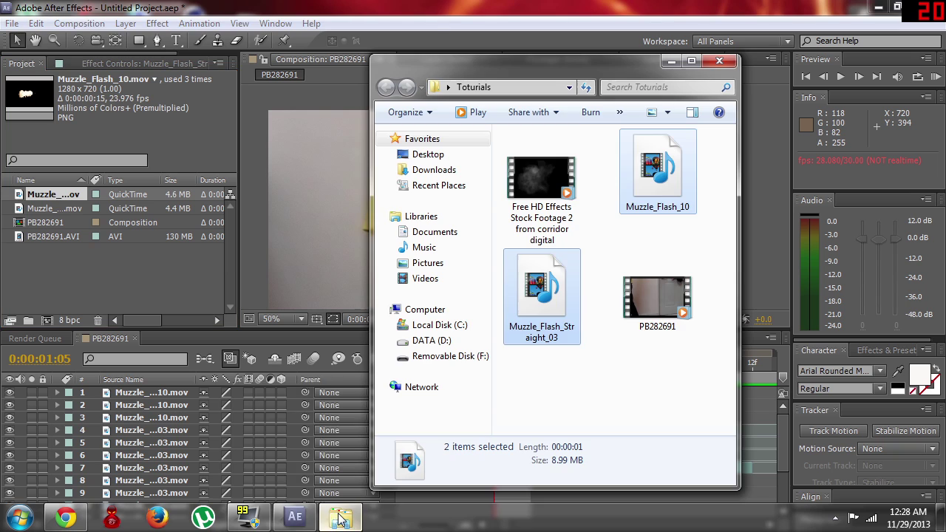
pyautogui.click(558, 222)
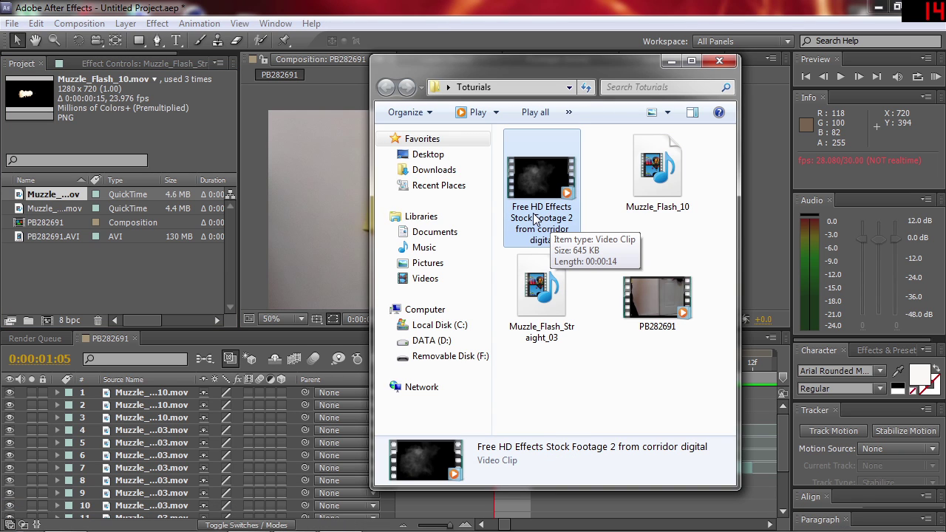
pyautogui.moveTo(550, 214)
pyautogui.mouseDown()
pyautogui.moveTo(196, 267)
pyautogui.moveTo(205, 285)
pyautogui.mouseUp()
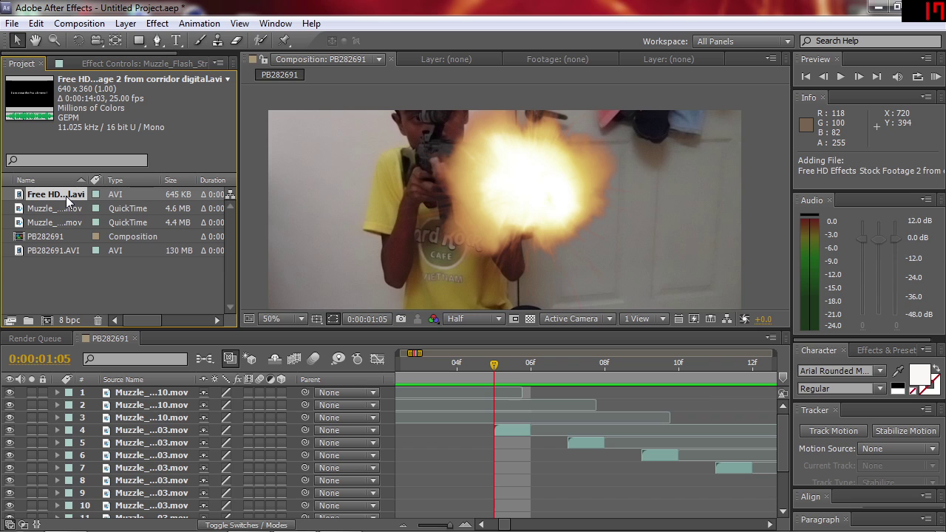
# Place the Free HD smoke clip in the timeline and slide it earlier to show smoke at 0:00:01:05
pyautogui.moveTo(67, 196); pyautogui.dragTo(496, 429)
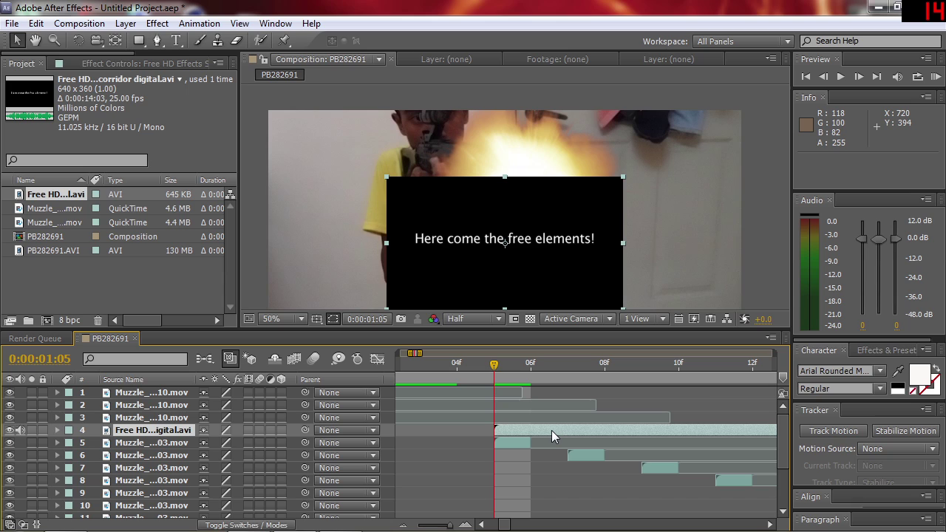
pyautogui.moveTo(553, 429); pyautogui.dragTo(505, 431)
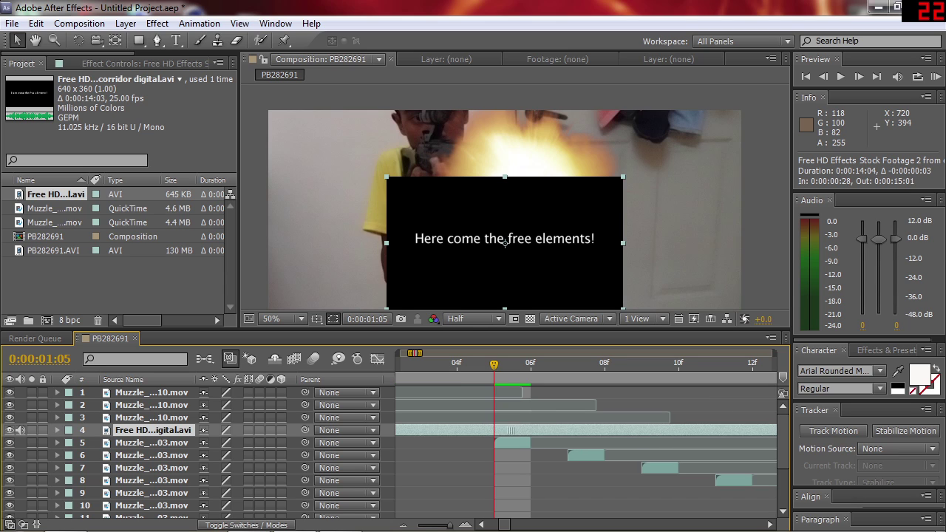
pyautogui.moveTo(466, 432); pyautogui.dragTo(635, 431)
pyautogui.moveTo(450, 525); pyautogui.dragTo(438, 525)
pyautogui.moveTo(663, 435)
pyautogui.mouseDown()
pyautogui.moveTo(532, 448)
pyautogui.moveTo(549, 438)
pyautogui.mouseUp()
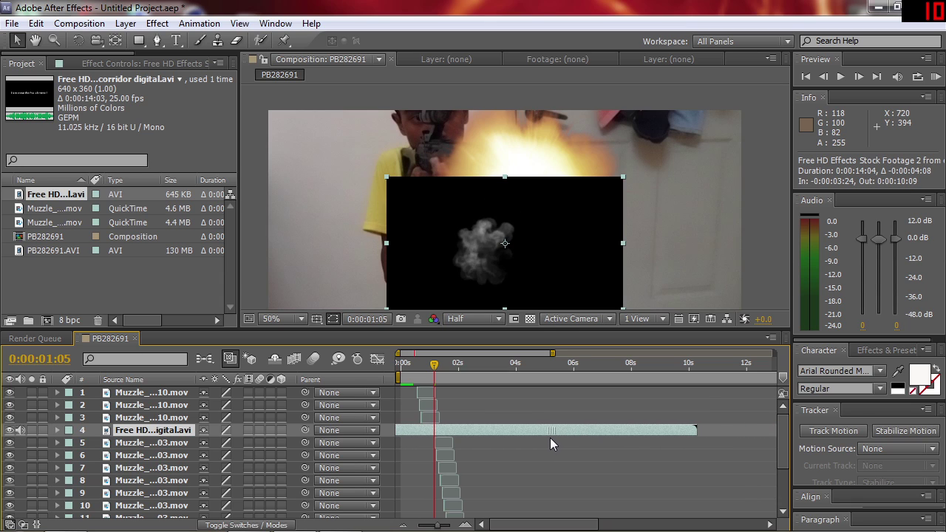
pyautogui.press('.')
pyautogui.scroll(-3, 536, 285)
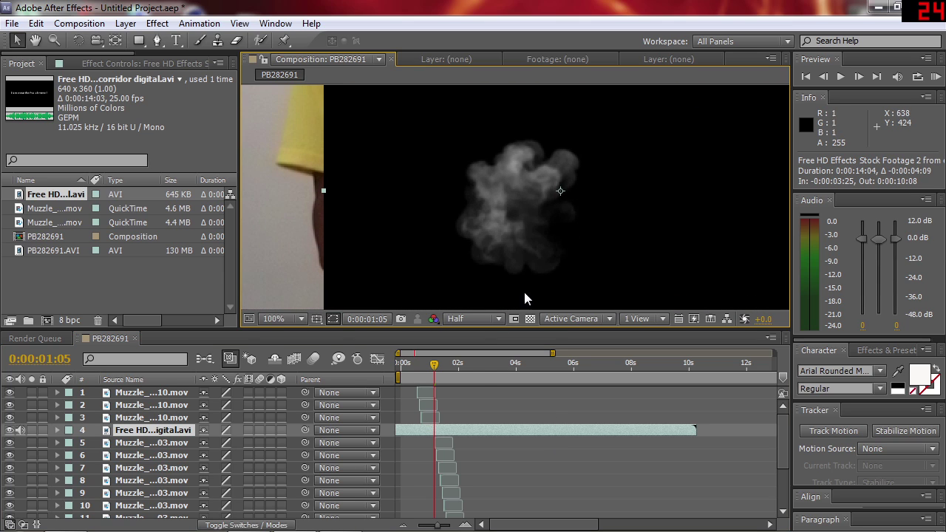
# Step through frames and preview the smoke puff over the gun footage
pyautogui.press('pagedown')
pyautogui.press('pagedown')
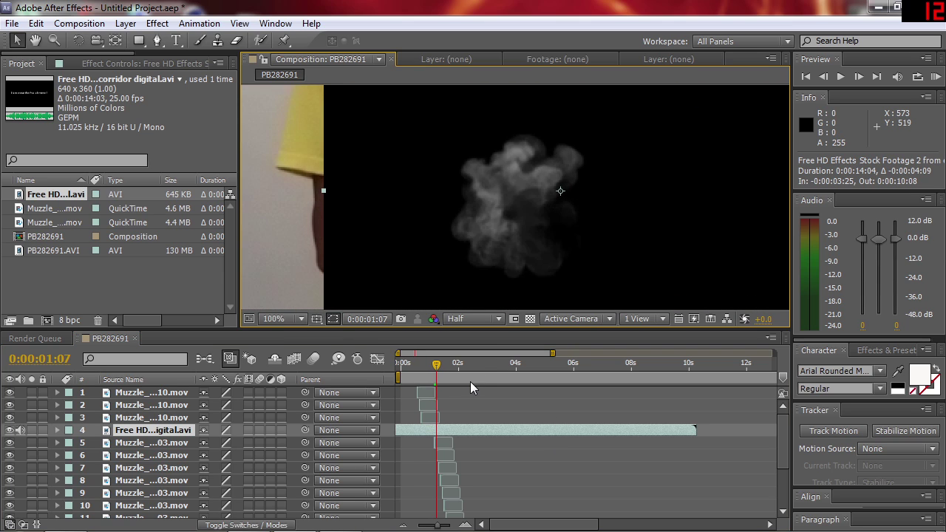
pyautogui.press('pagedown')
pyautogui.press('pagedown')
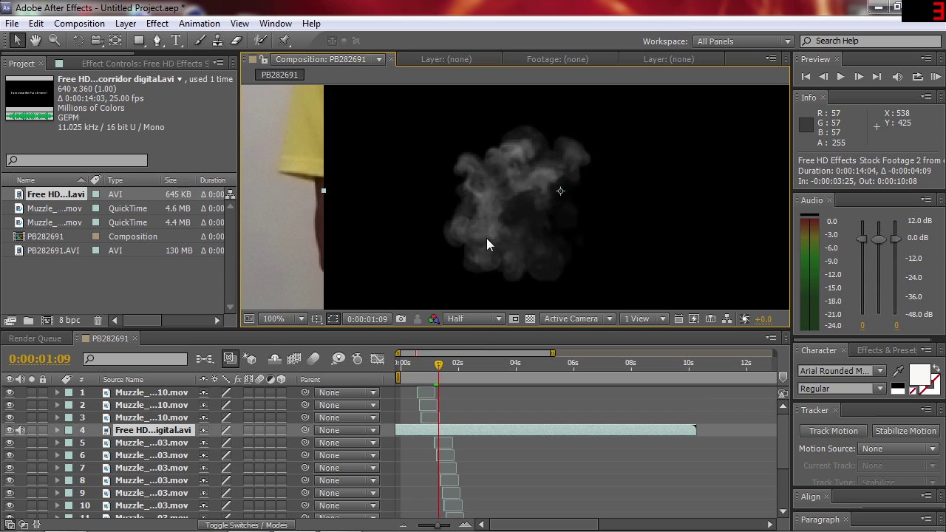
pyautogui.moveTo(509, 237); pyautogui.dragTo(524, 229)
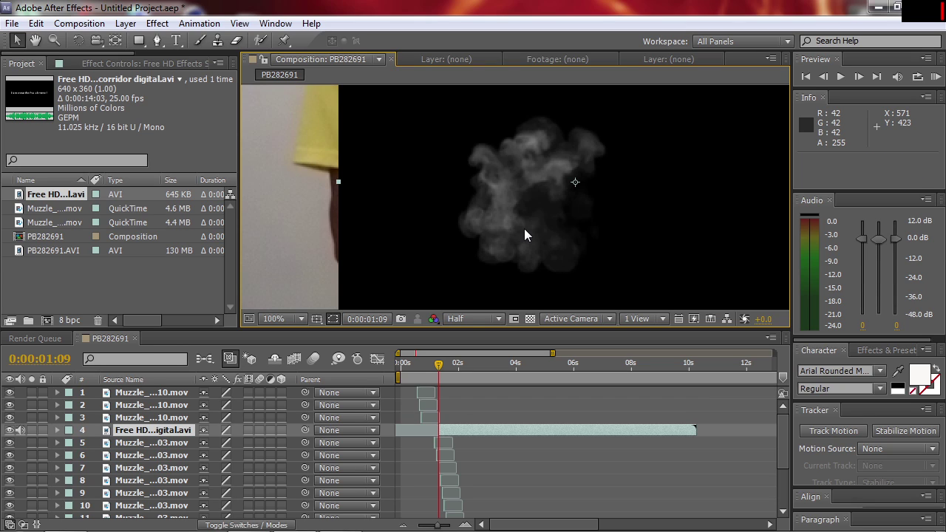
pyautogui.moveTo(437, 525); pyautogui.dragTo(453, 526)
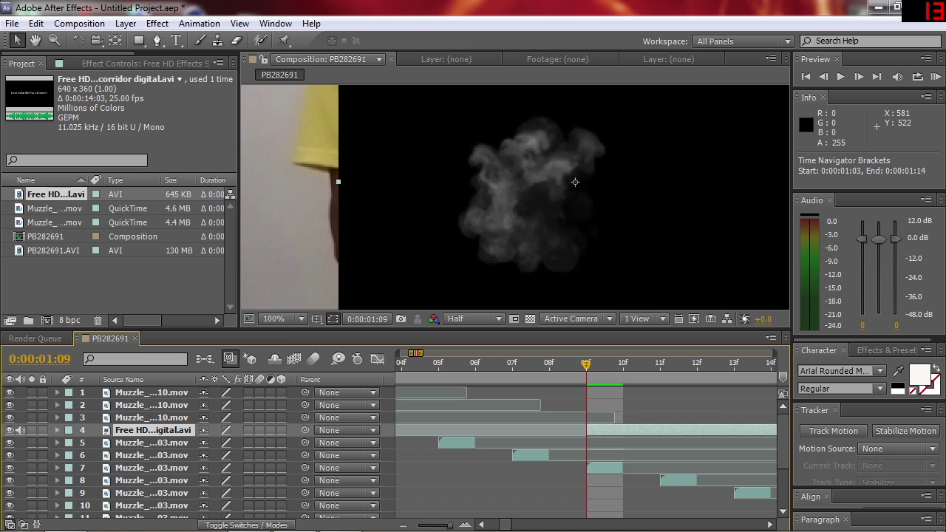
pyautogui.press('space')
pyautogui.press(',')
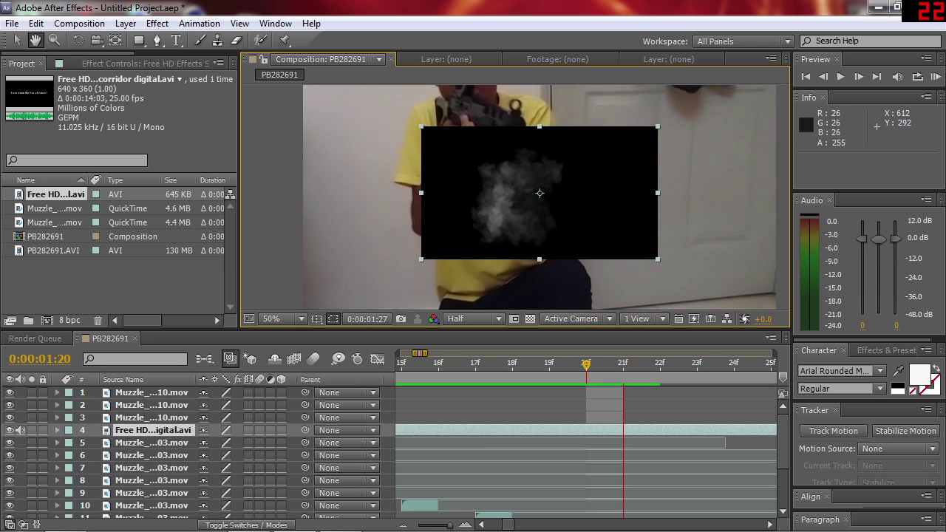
pyautogui.moveTo(450, 525); pyautogui.dragTo(447, 525)
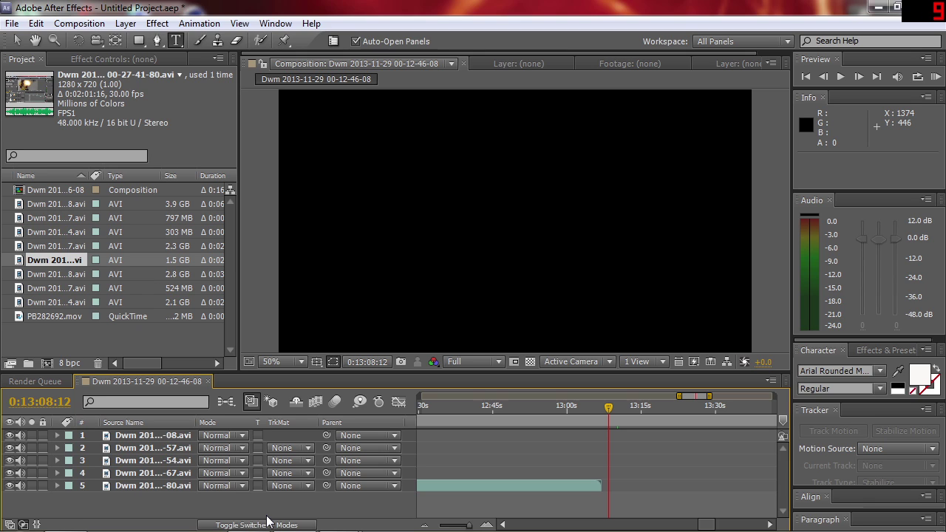
# Select layer 5 and check its blend mode list, leaving the mode unchanged
pyautogui.click(178, 488)
pyautogui.click(227, 488)
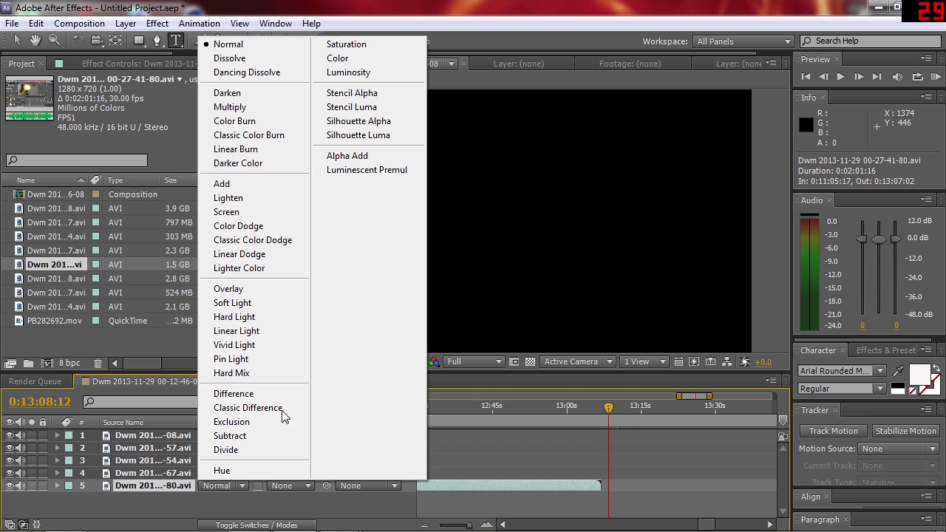
pyautogui.click(303, 510)
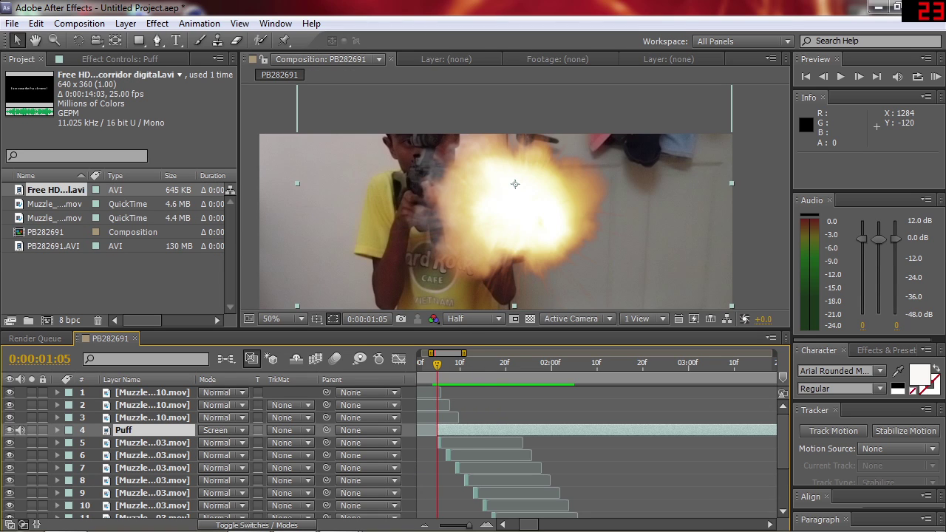
pyautogui.click(467, 435)
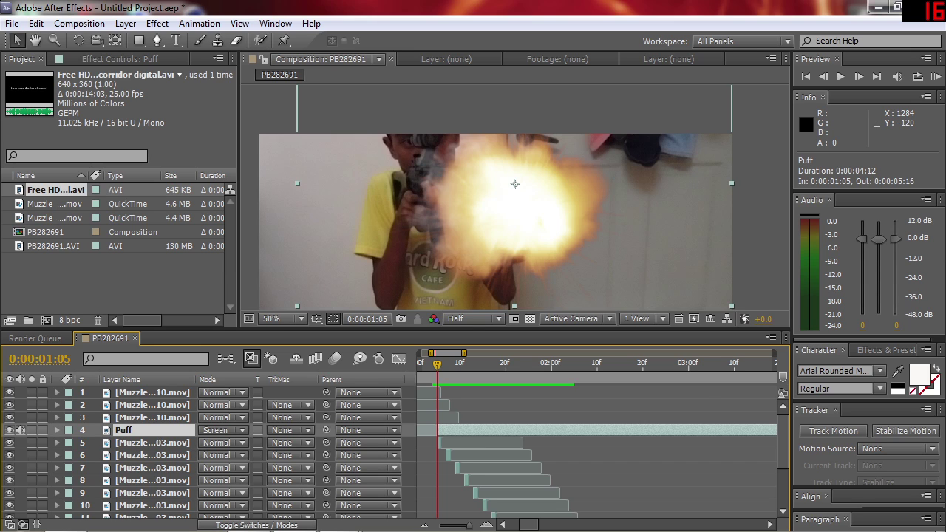
pyautogui.press('pagedown')
pyautogui.press('pagedown')
pyautogui.press('pagedown')
pyautogui.click(436, 373)
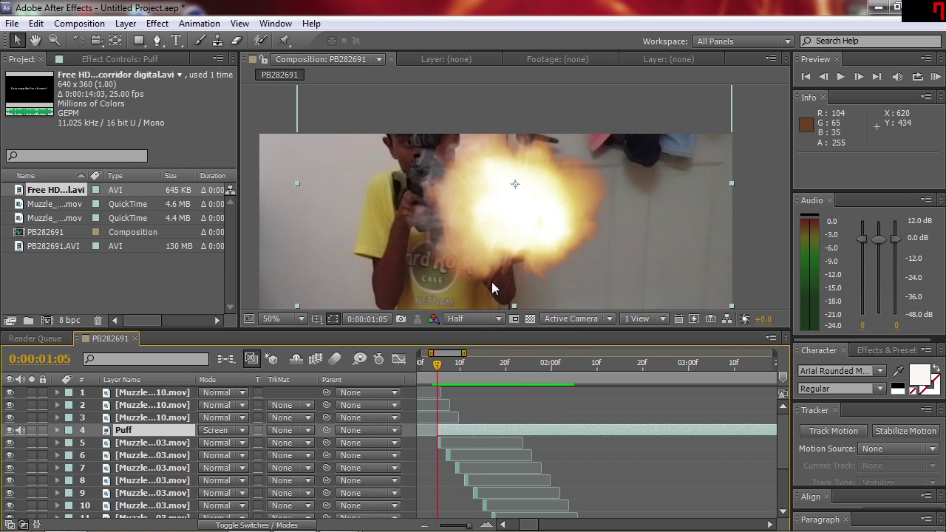
pyautogui.moveTo(500, 289); pyautogui.dragTo(500, 243)
pyautogui.press('space')
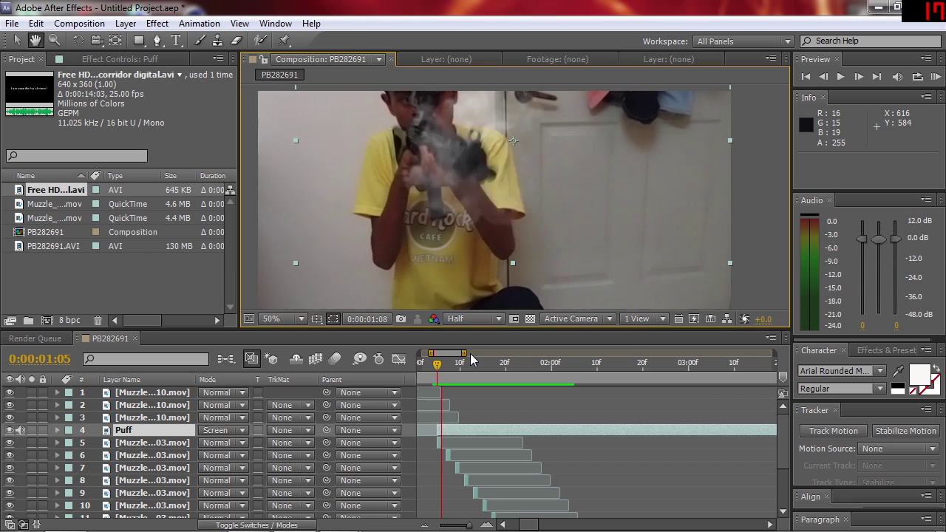
pyautogui.click(439, 378)
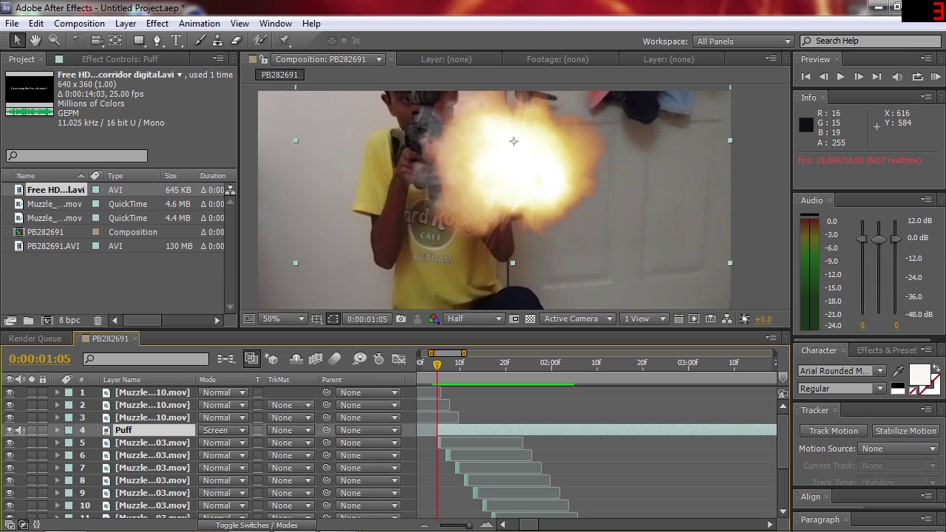
# Set the Puff layer's opacity to 20% and scrub to check the look
pyautogui.press('t')
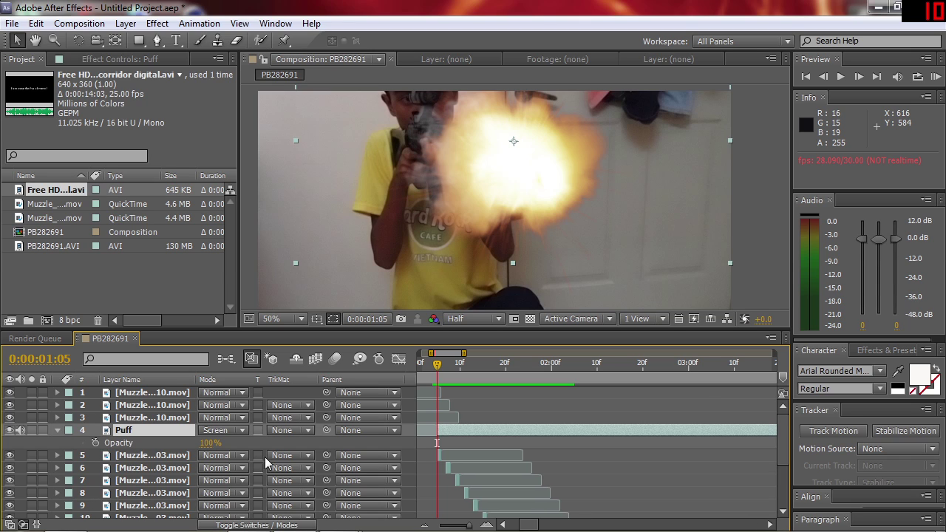
pyautogui.click(211, 442)
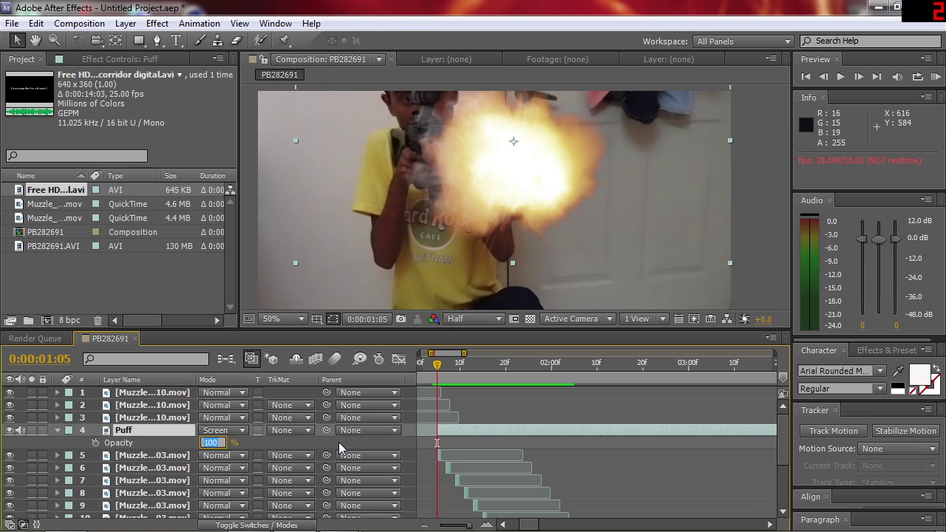
pyautogui.write('20')
pyautogui.press('Return')
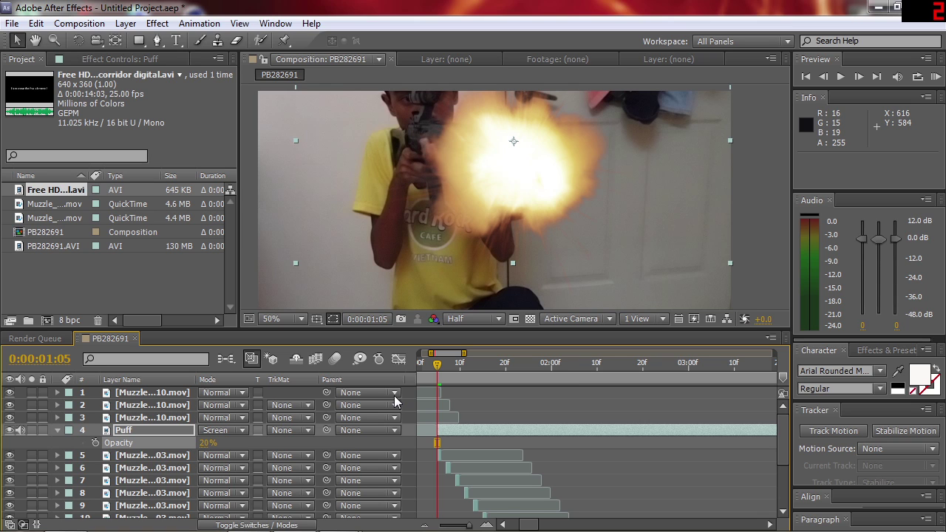
pyautogui.moveTo(437, 364)
pyautogui.mouseDown()
pyautogui.moveTo(476, 372)
pyautogui.moveTo(435, 377)
pyautogui.mouseUp()
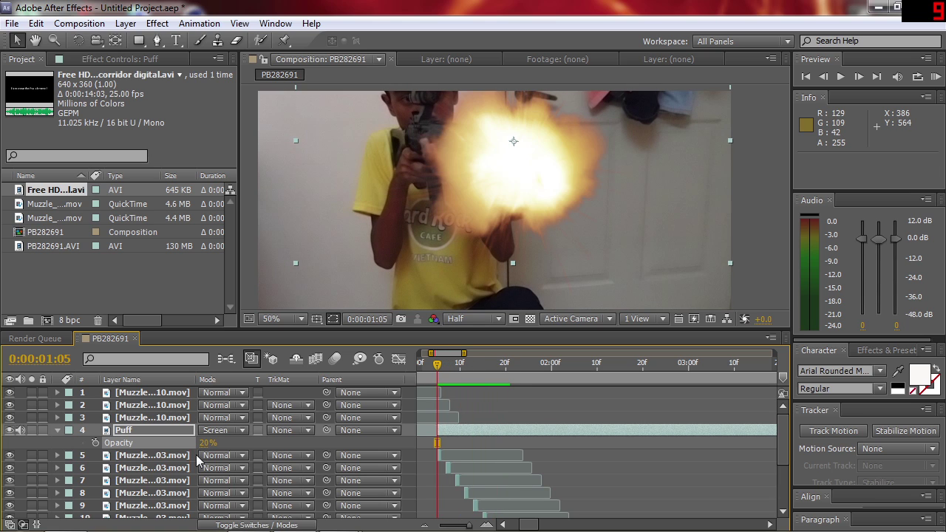
# Change the Puff opacity to 30% and preview the result at frame 1:05
pyautogui.click(208, 443)
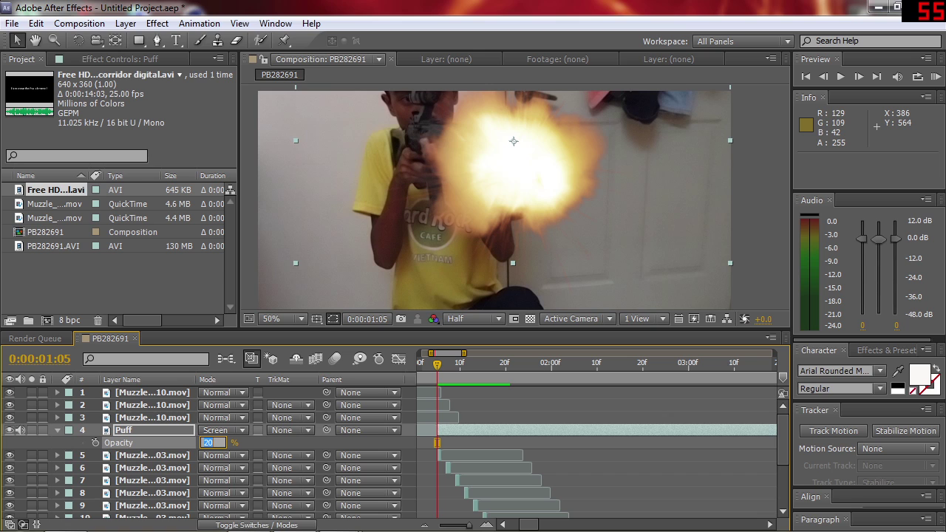
pyautogui.write('30')
pyautogui.press('Return')
pyautogui.press('space')
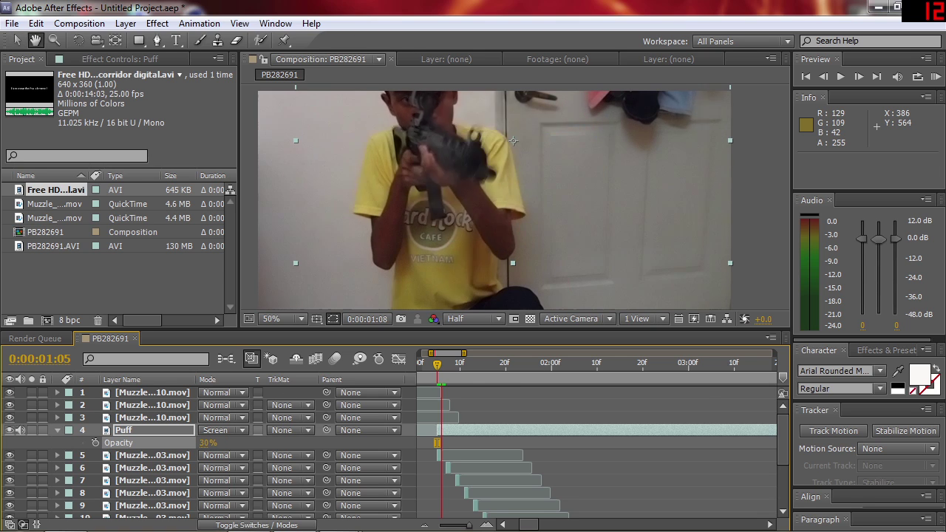
pyautogui.moveTo(446, 376); pyautogui.dragTo(437, 375)
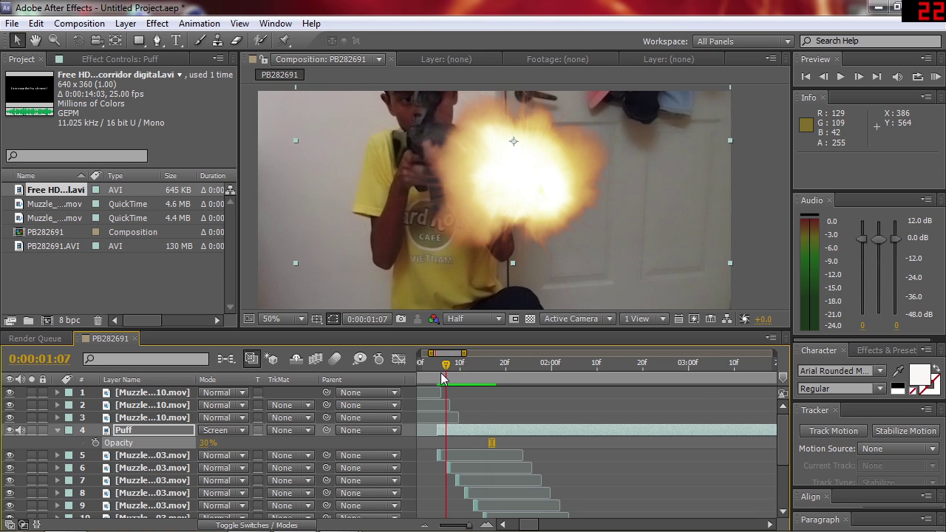
pyautogui.click(57, 430)
pyautogui.scroll(2, 460, 283)
# Set the viewer magnification to Fit up to 100% so the whole frame shows
pyautogui.click(288, 319)
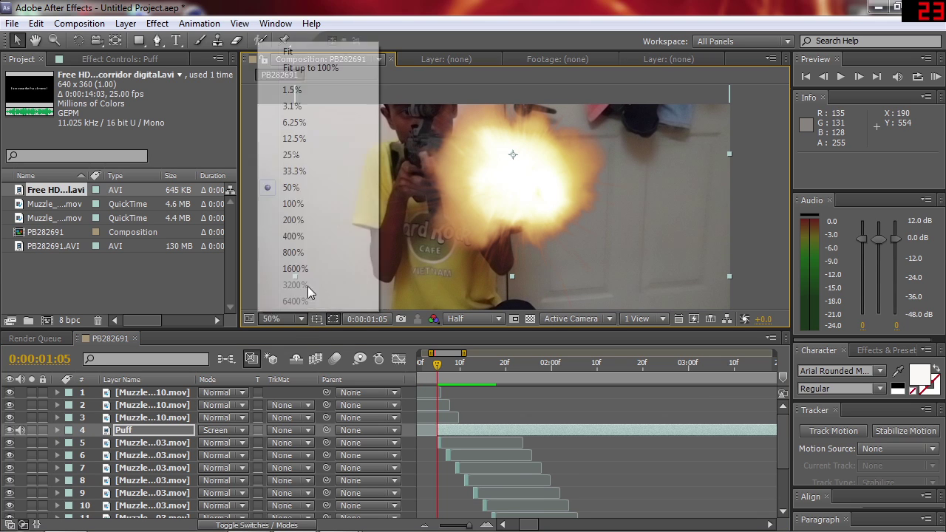
pyautogui.click(325, 68)
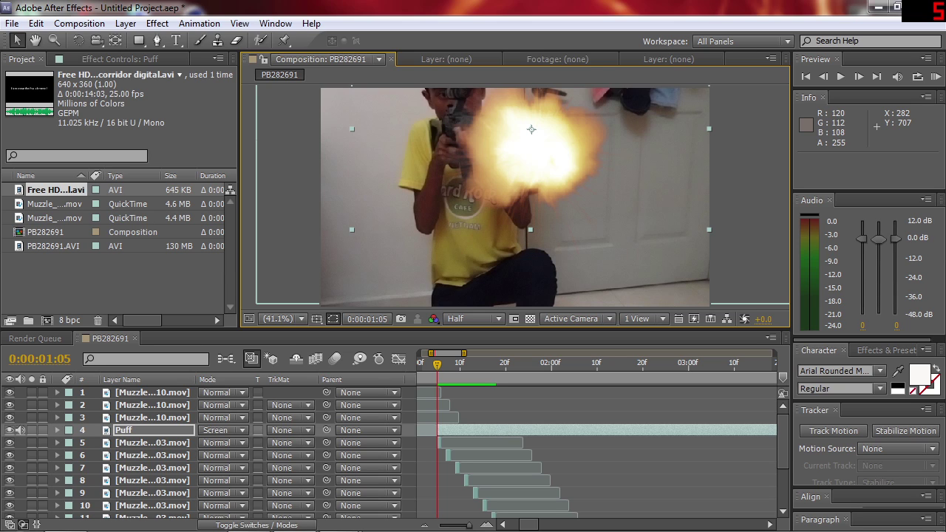
pyautogui.click(58, 431)
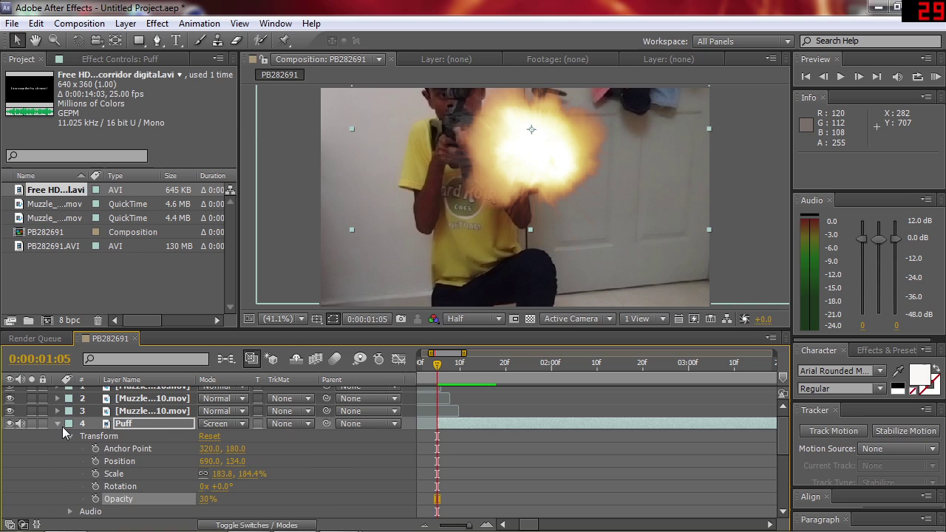
pyautogui.click(58, 424)
# Set the Puff layer's opacity back to 100% and collapse its properties
pyautogui.press('Return')
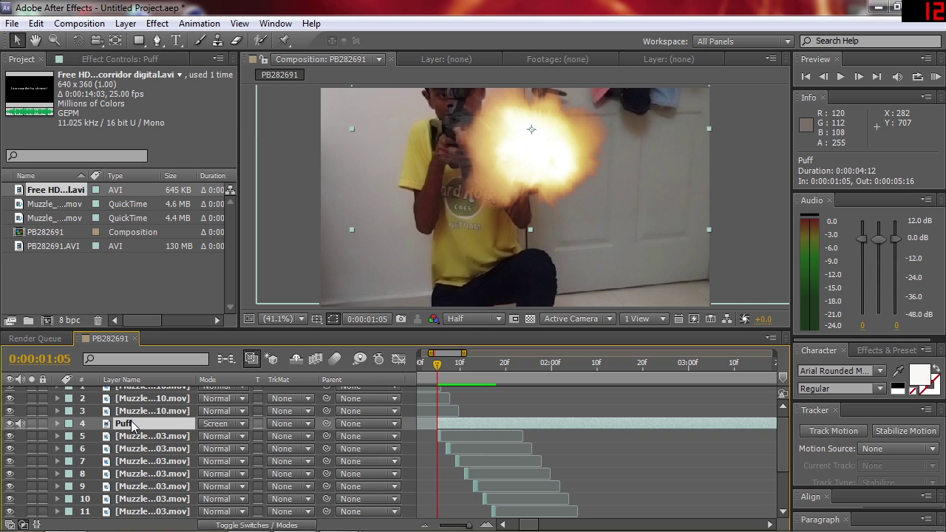
pyautogui.press('t')
pyautogui.click(208, 436)
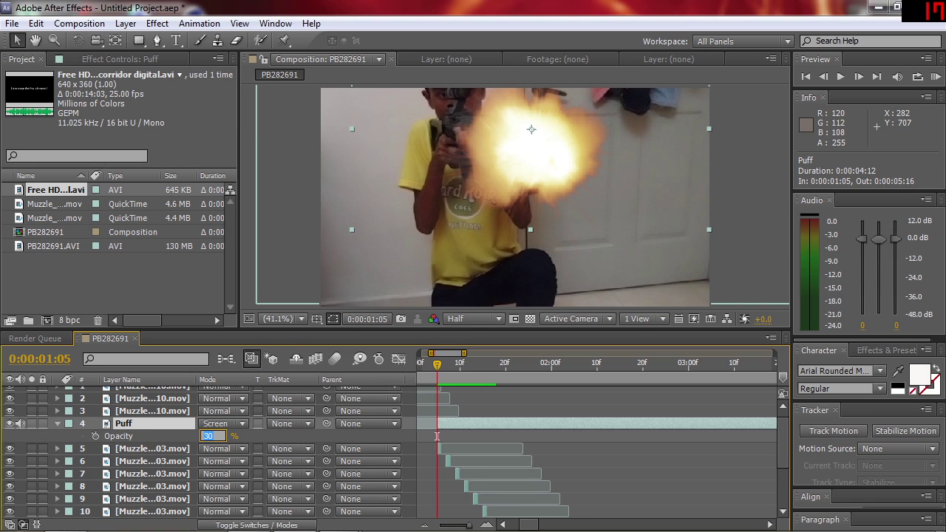
pyautogui.write('00')
pyautogui.press('Return')
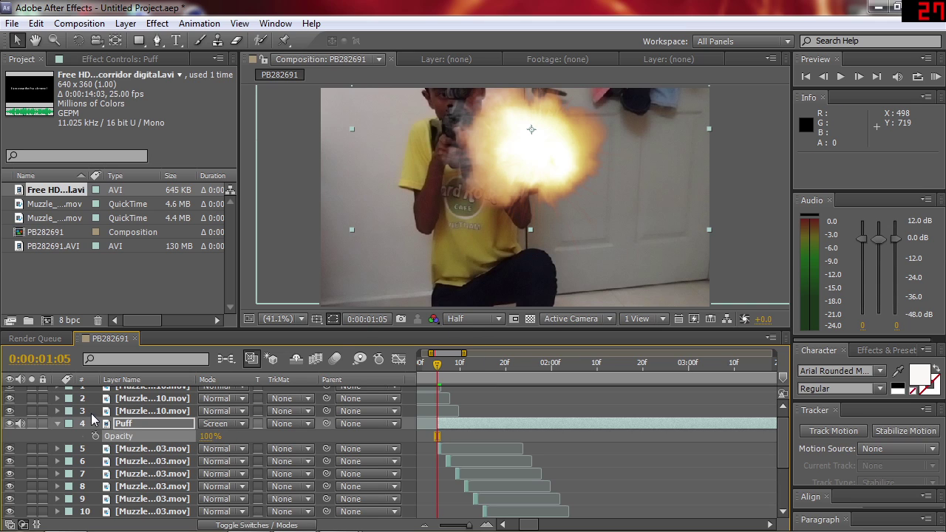
pyautogui.click(58, 424)
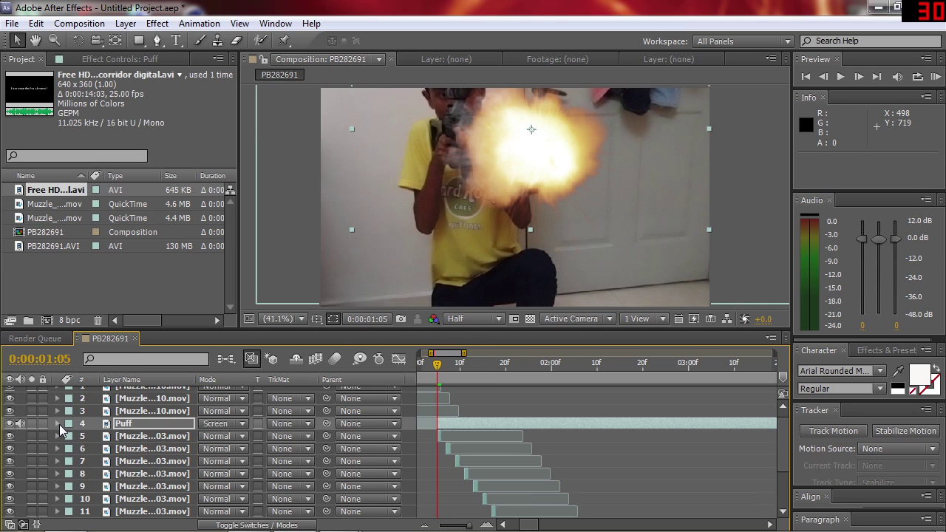
# Time-stretch the Puff layer to a 40 stretch factor and preview the shortened puff
pyautogui.rightClick(461, 429)
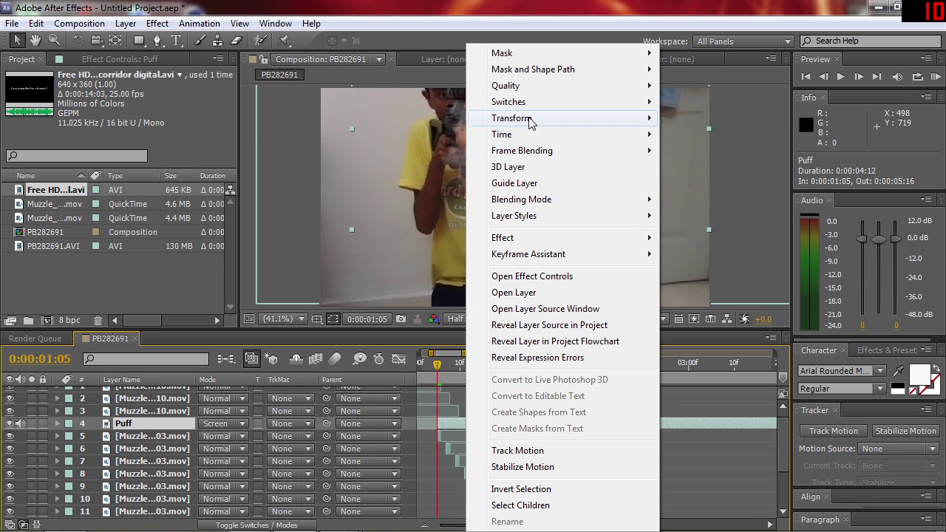
pyautogui.moveTo(529, 135)
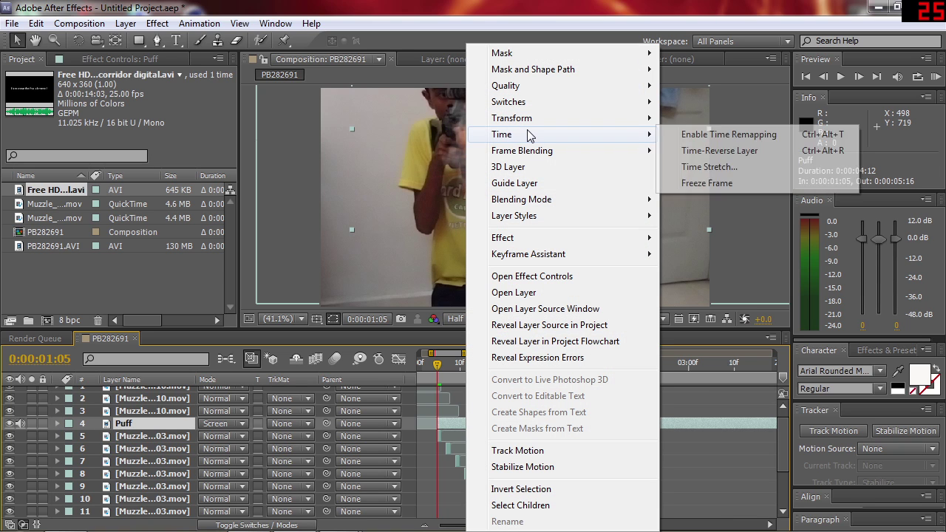
pyautogui.click(696, 168)
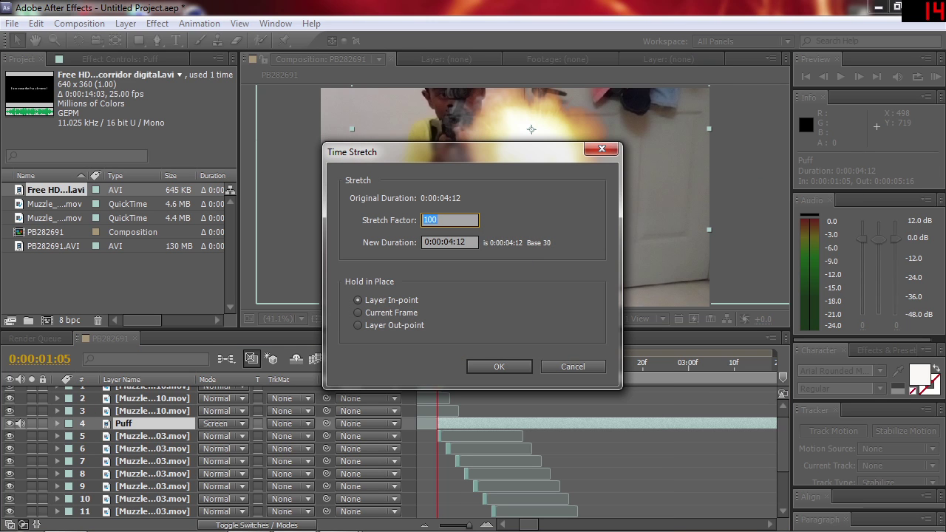
pyautogui.write('40')
pyautogui.press('Return')
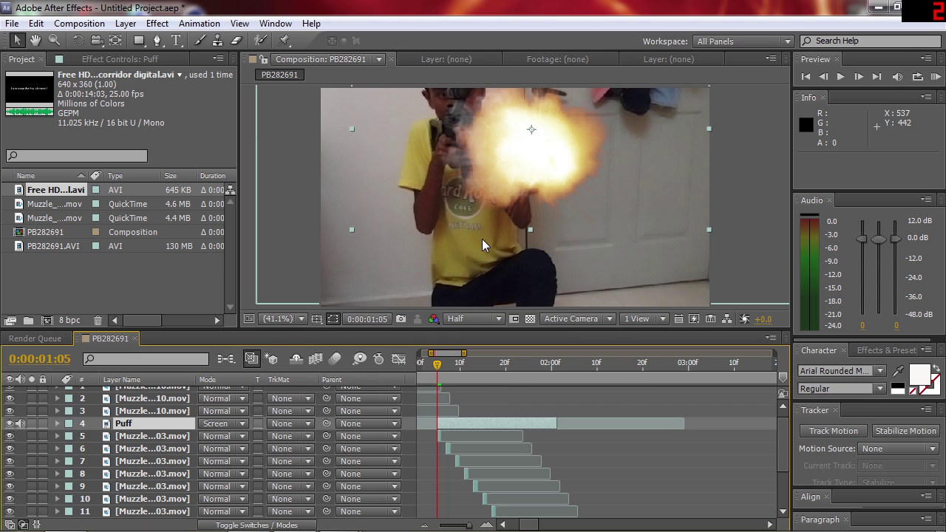
pyautogui.press('space')
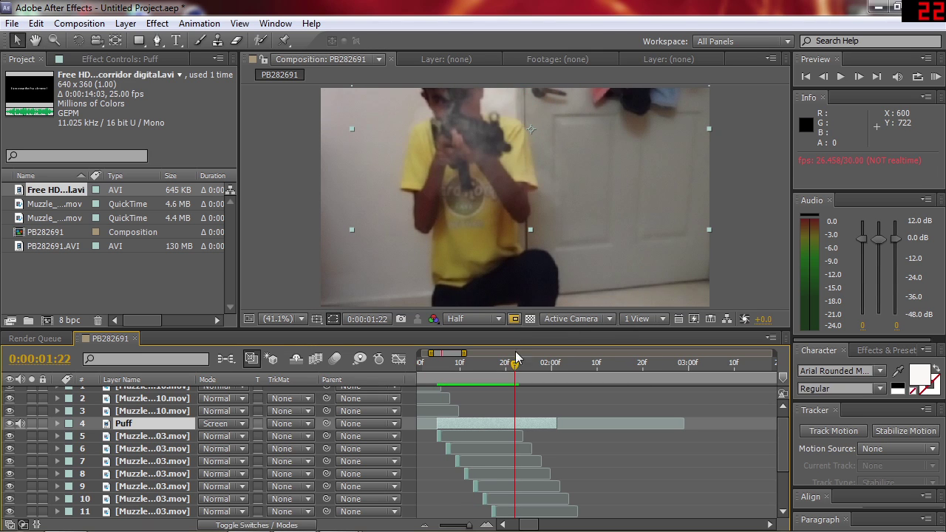
pyautogui.moveTo(515, 357); pyautogui.dragTo(438, 370)
pyautogui.press('space')
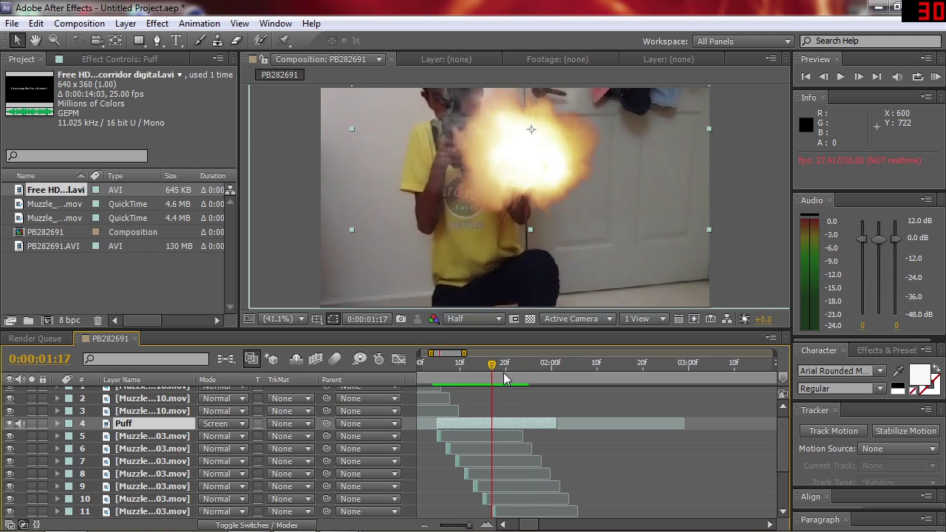
pyautogui.moveTo(518, 378); pyautogui.dragTo(439, 378)
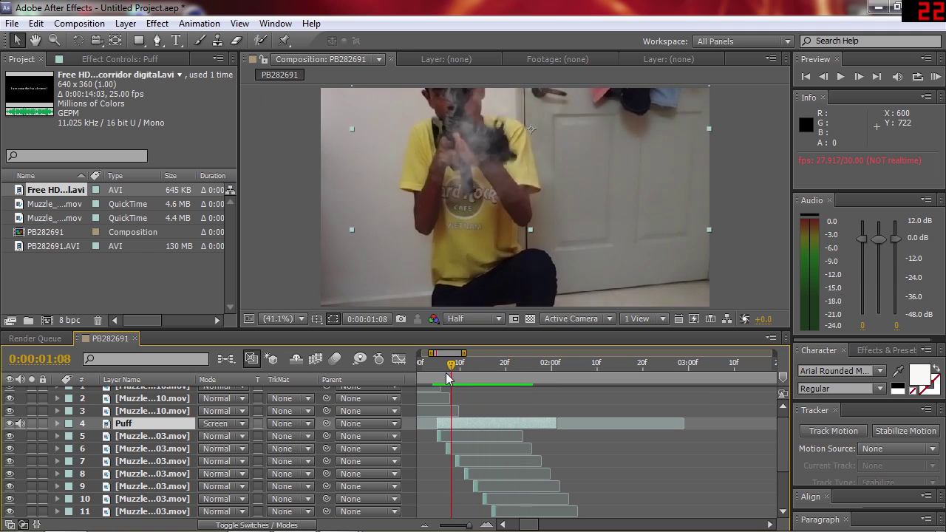
# Change the Puff layer's stretch factor to 15 and preview the faster puff
pyautogui.rightClick(476, 421)
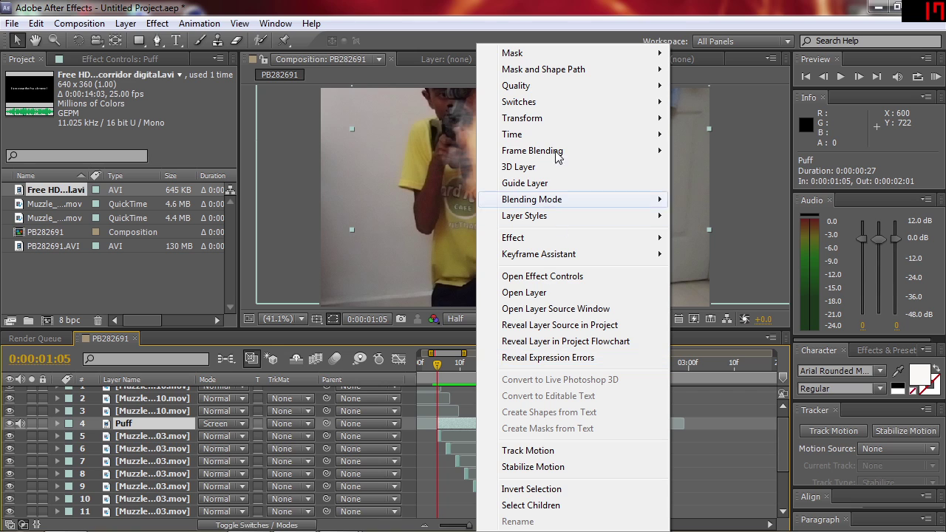
pyautogui.moveTo(555, 135)
pyautogui.click(719, 167)
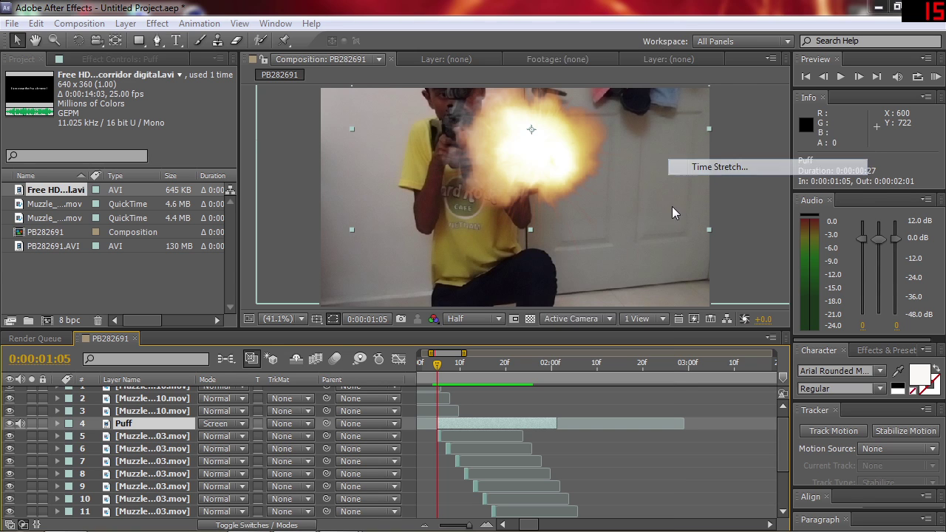
pyautogui.write('15')
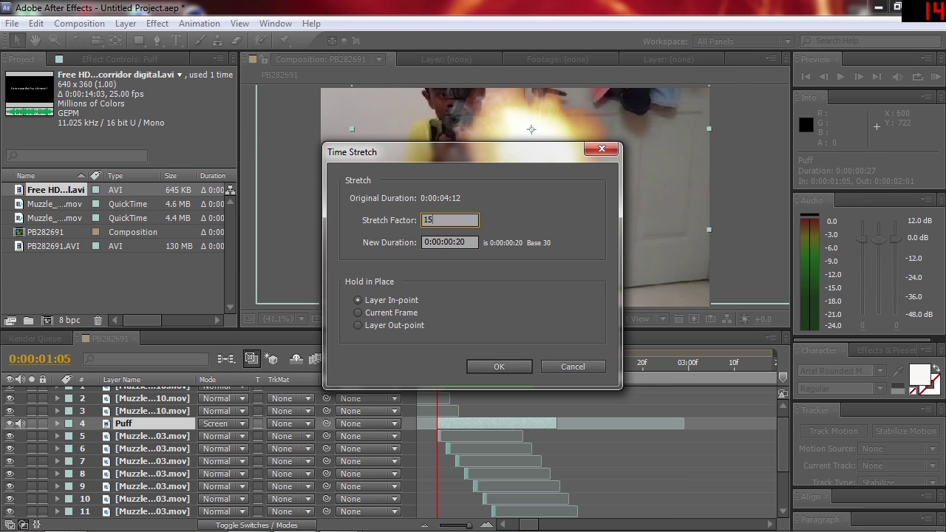
pyautogui.press('Return')
pyautogui.press('space')
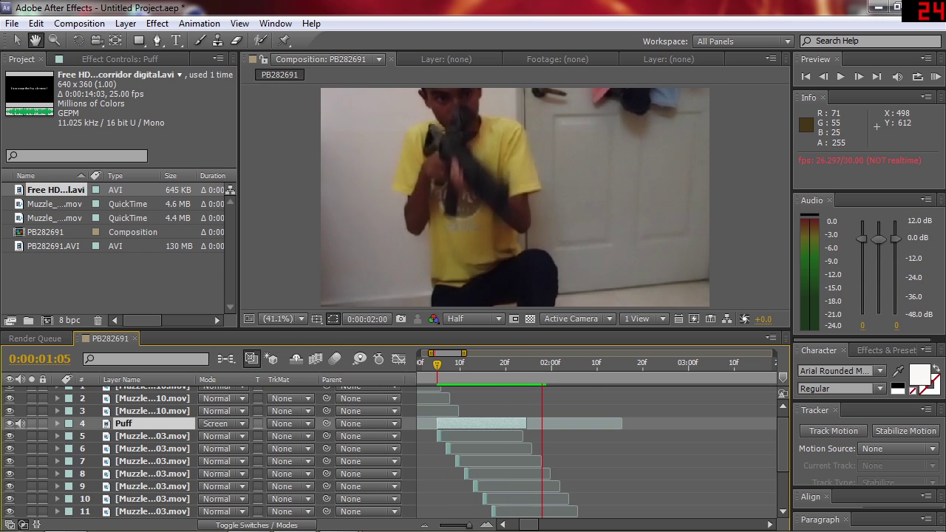
pyautogui.click(471, 368)
# Preview the shot from frame 1:04, stopping at frame 1:06
pyautogui.click(436, 370)
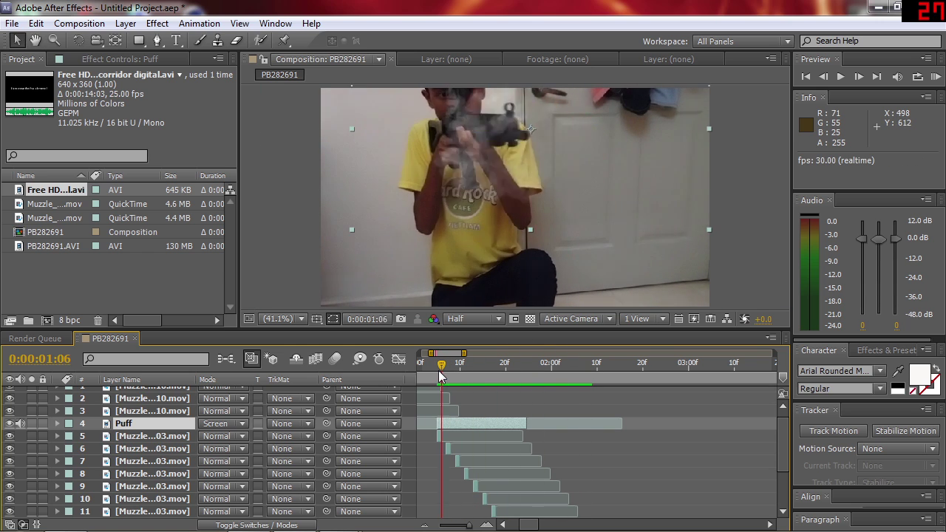
pyautogui.press('space')
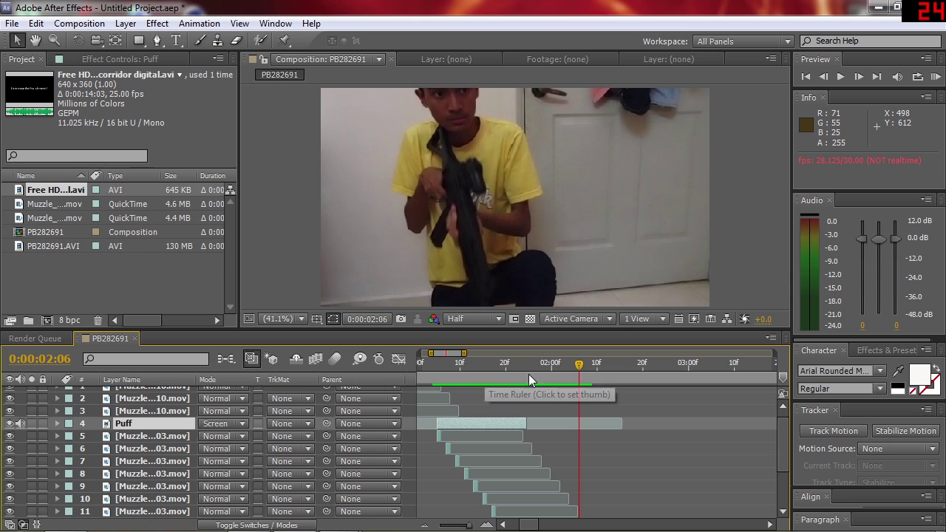
pyautogui.moveTo(447, 374); pyautogui.dragTo(436, 375)
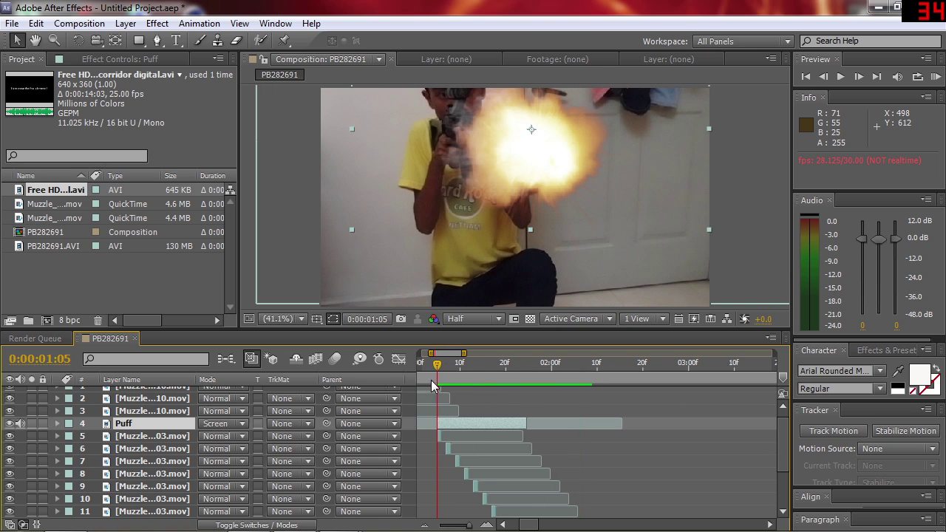
# Set the Puff layer's opacity to 30% and collapse the property
pyautogui.press('t')
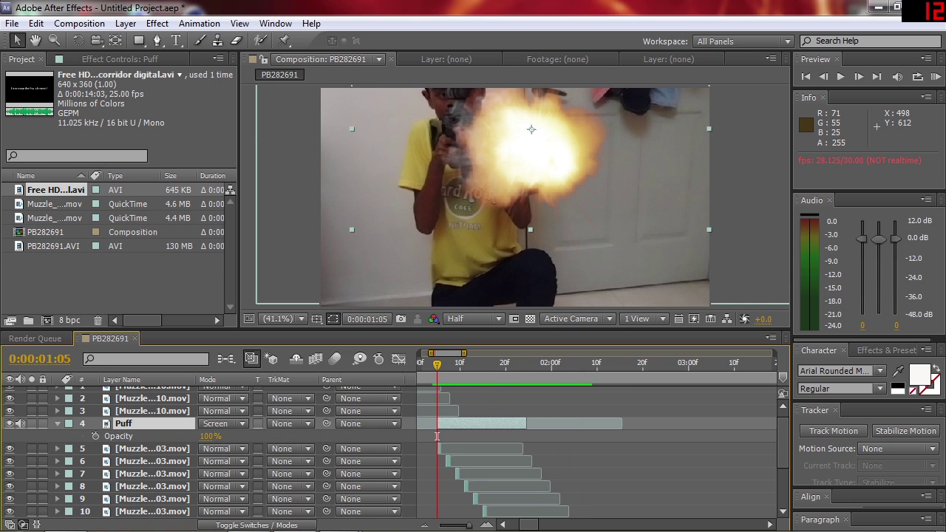
pyautogui.click(211, 436)
pyautogui.write('30')
pyautogui.press('Return')
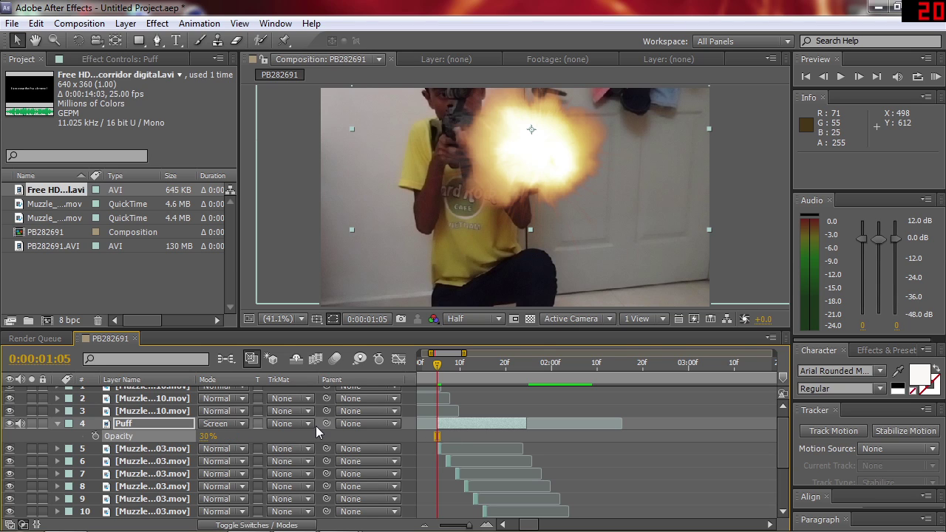
pyautogui.click(58, 423)
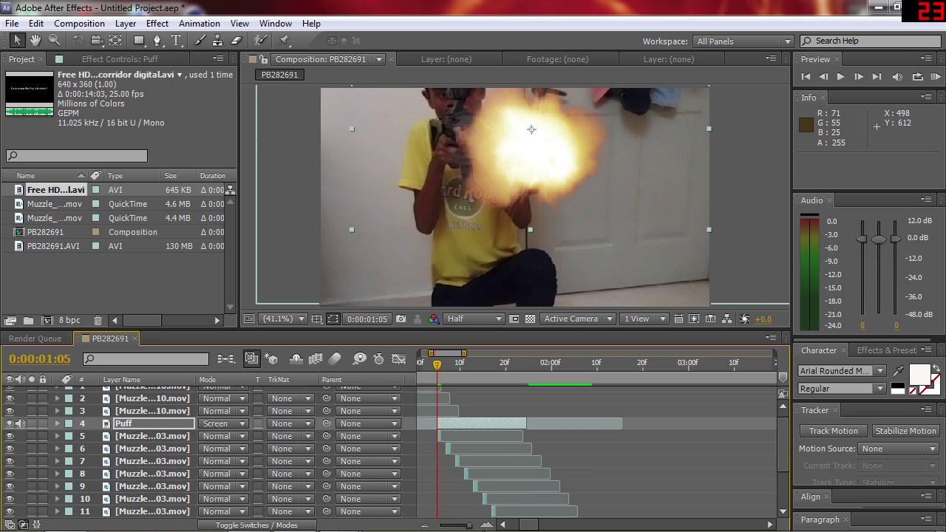
# Zoom the timeline in on the first few frames
pyautogui.click(485, 525)
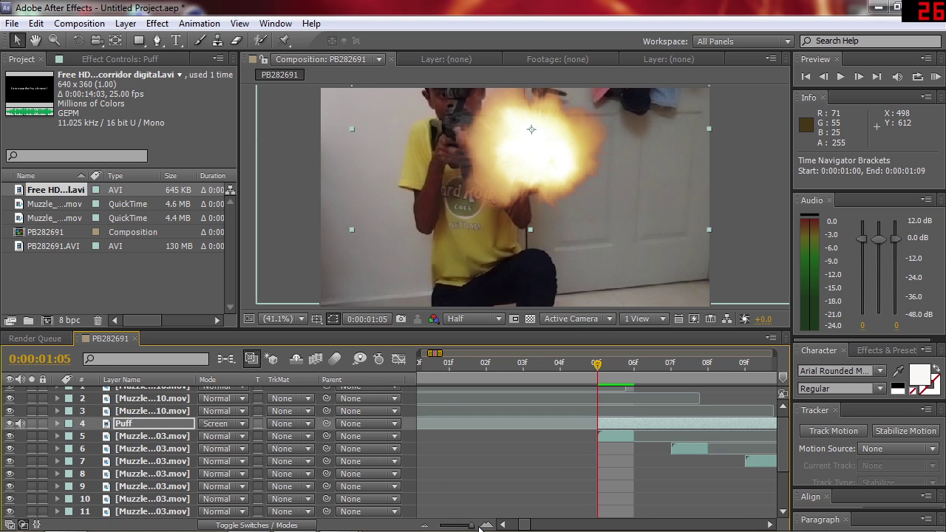
pyautogui.hscroll(3, 606, 458)
pyautogui.scroll(-3, 562, 449)
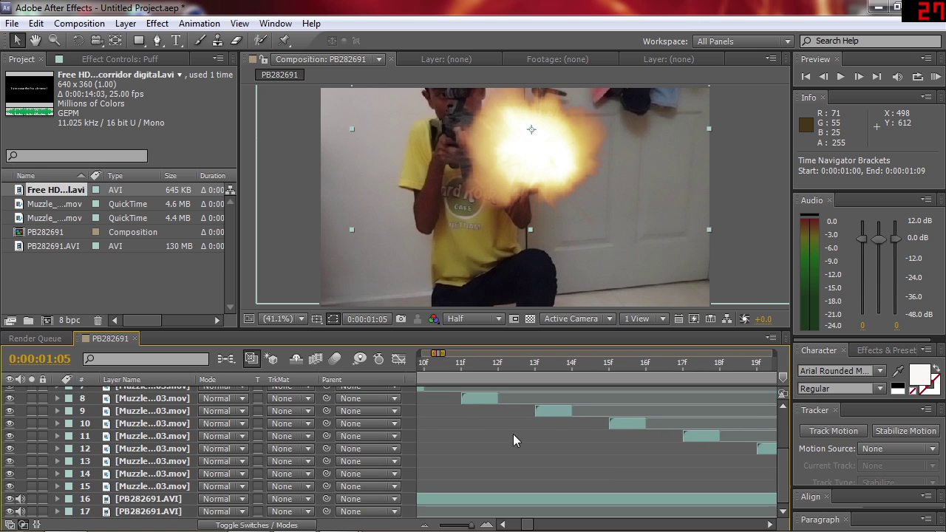
pyautogui.scroll(3, 515, 440)
pyautogui.hscroll(-3, 515, 440)
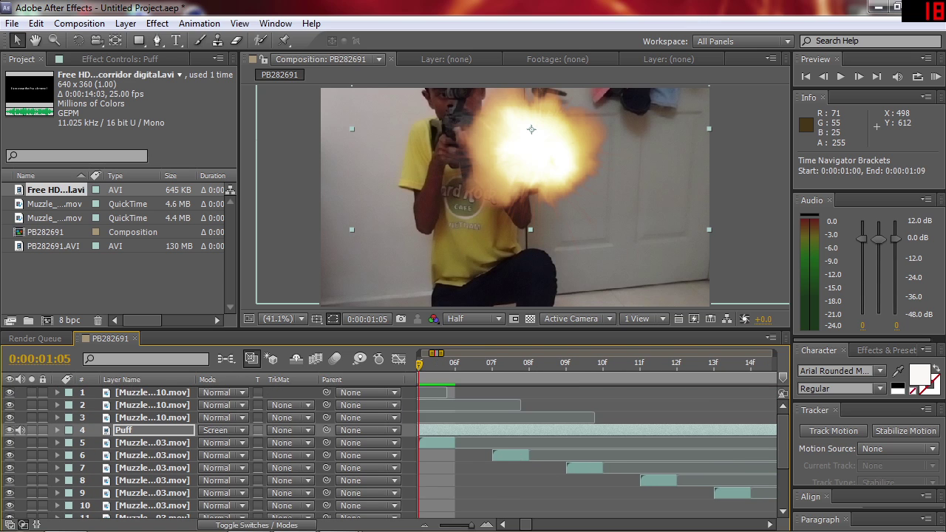
pyautogui.hscroll(1, 482, 428)
pyautogui.scroll(-1, 482, 429)
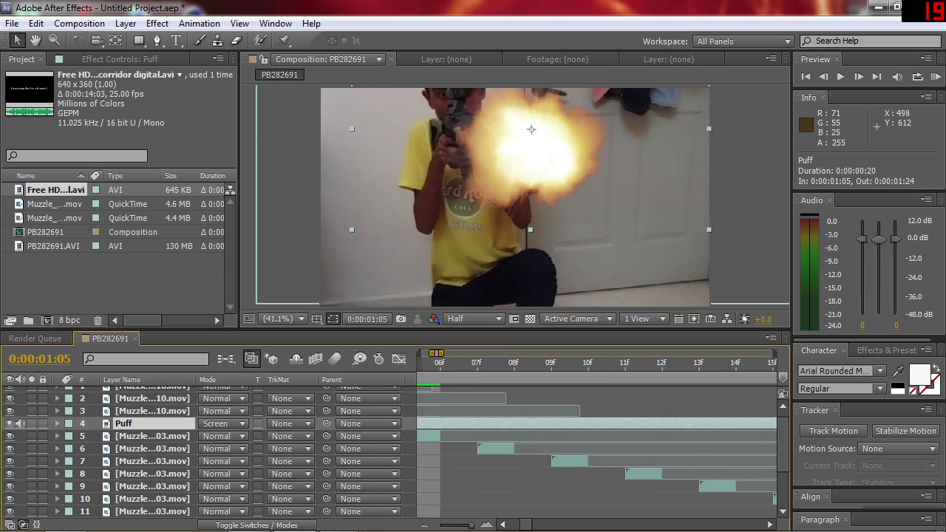
# Duplicate Puff several times, delaying the copies to start three frames later, then at frames 11 and 15
pyautogui.hotkey('ctrl', 'd')
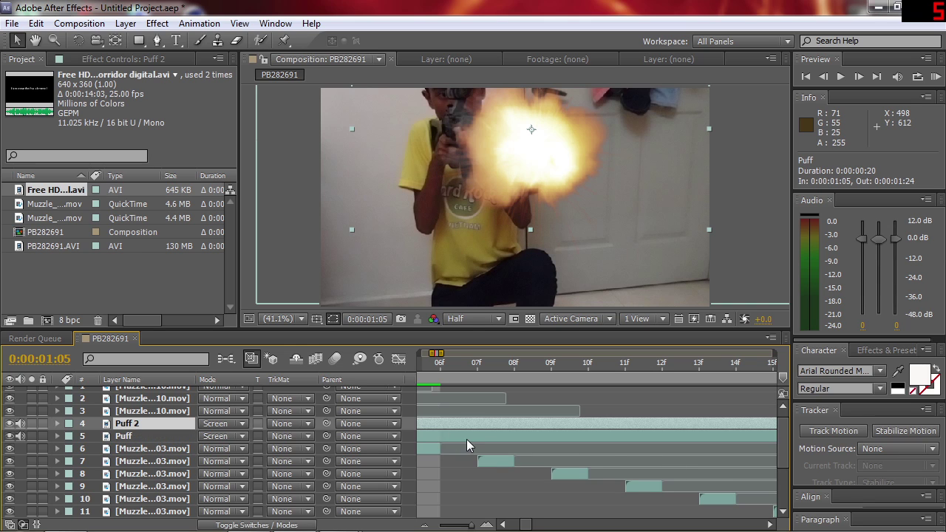
pyautogui.moveTo(466, 439); pyautogui.dragTo(572, 449)
pyautogui.hotkey('ctrl', 'd')
pyautogui.scroll(-2, 392, 451)
pyautogui.hotkey('ctrl', 'd')
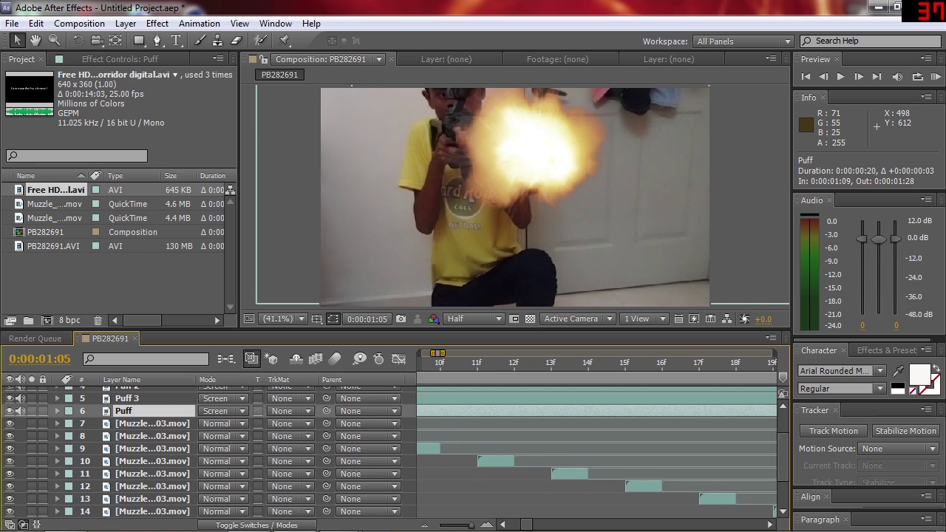
pyautogui.moveTo(495, 426); pyautogui.dragTo(529, 430)
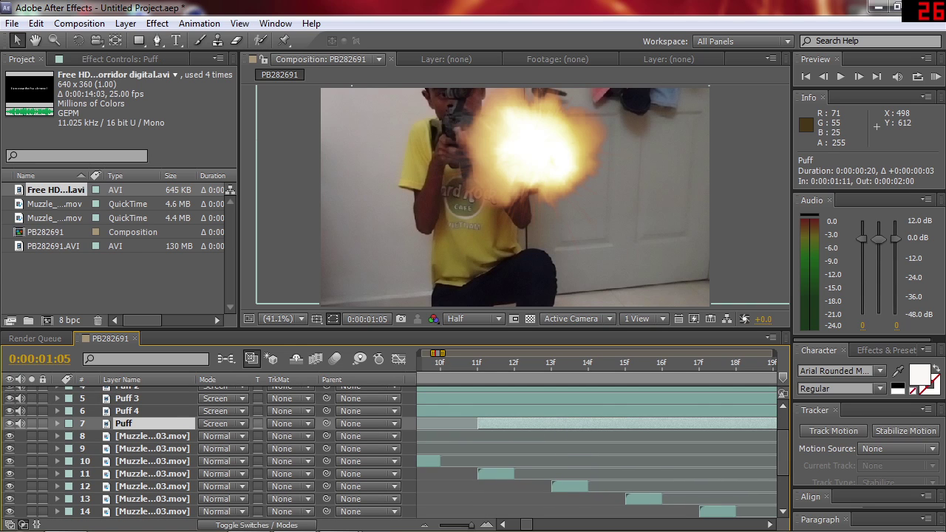
pyautogui.scroll(-1, 508, 410)
pyautogui.hotkey('ctrl', 'd')
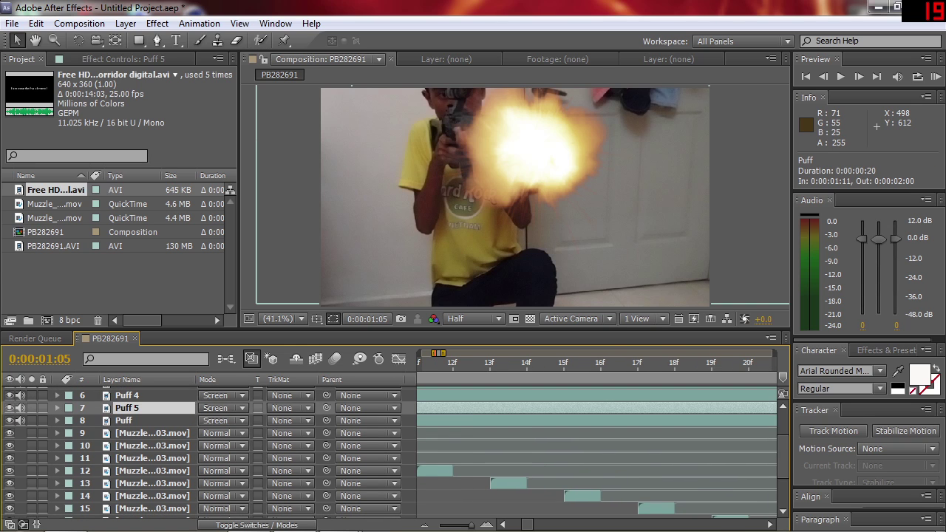
pyautogui.moveTo(513, 425); pyautogui.dragTo(540, 411)
pyautogui.scroll(-1, 544, 421)
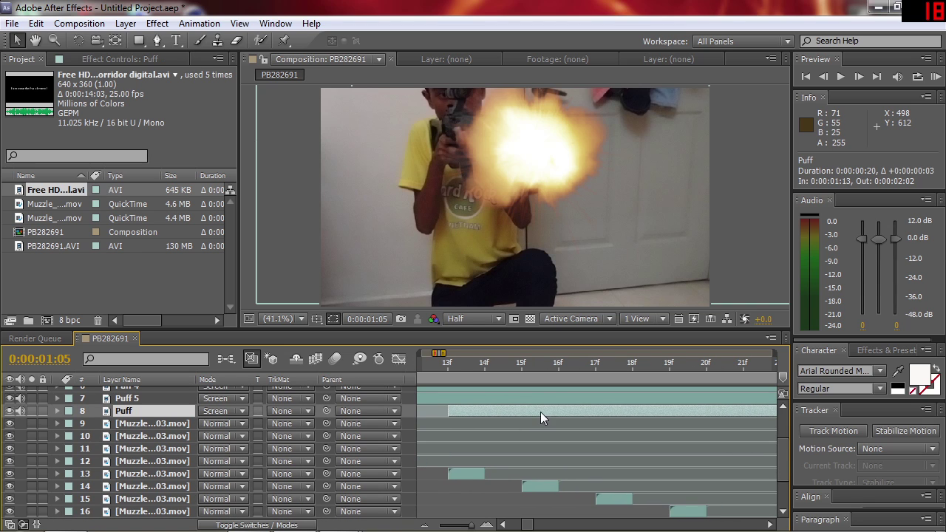
pyautogui.hotkey('ctrl', 'd')
pyautogui.moveTo(487, 428); pyautogui.dragTo(534, 428)
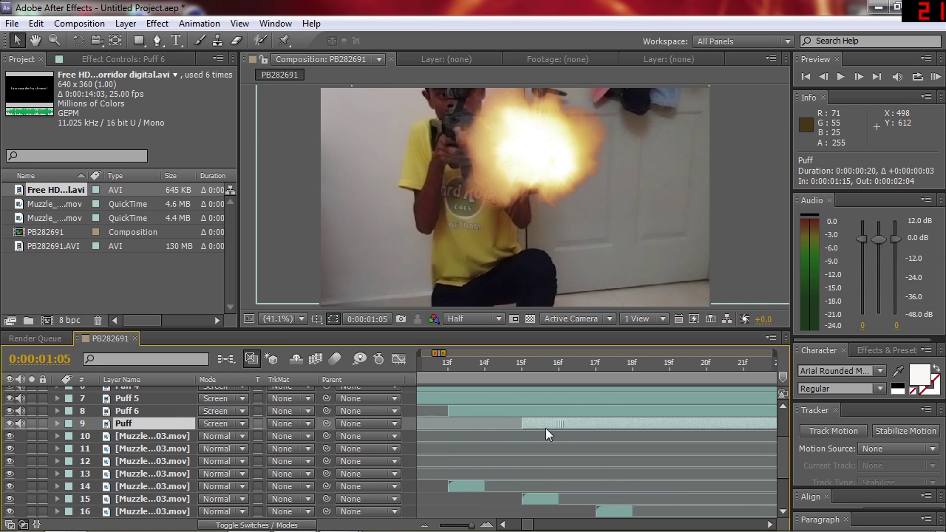
# Add more Puff copies, delaying one to frame 19 and the next three frames later
pyautogui.hotkey('ctrl', 'd')
pyautogui.scroll(-2, 517, 417)
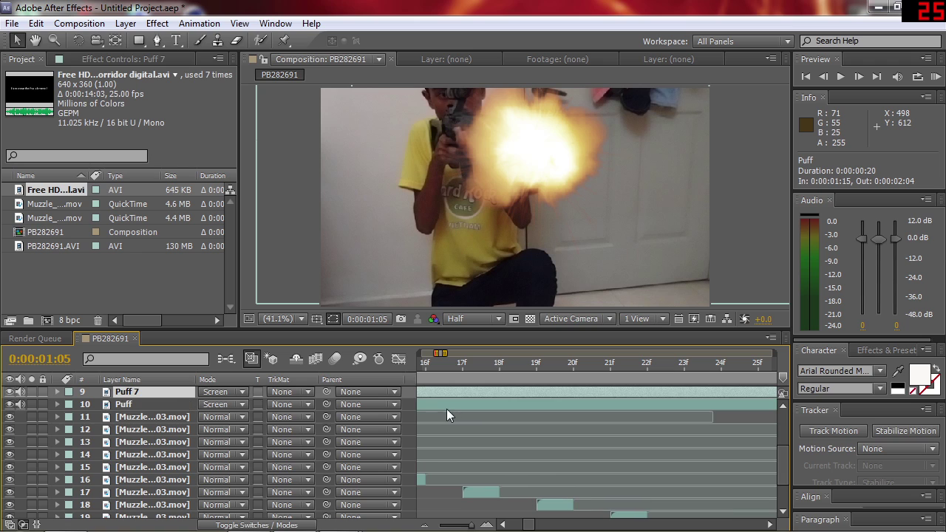
pyautogui.moveTo(446, 410); pyautogui.dragTo(500, 402)
pyautogui.scroll(-1, 518, 443)
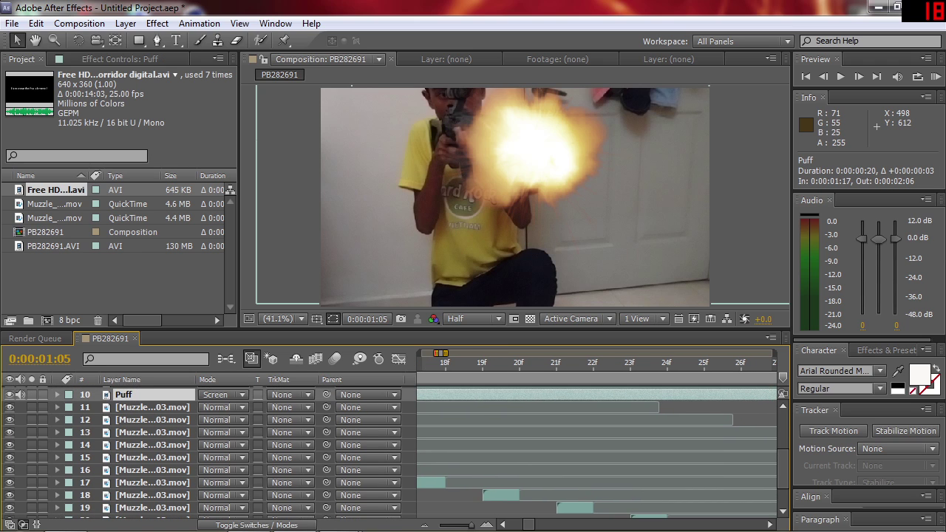
pyautogui.scroll(1, 517, 451)
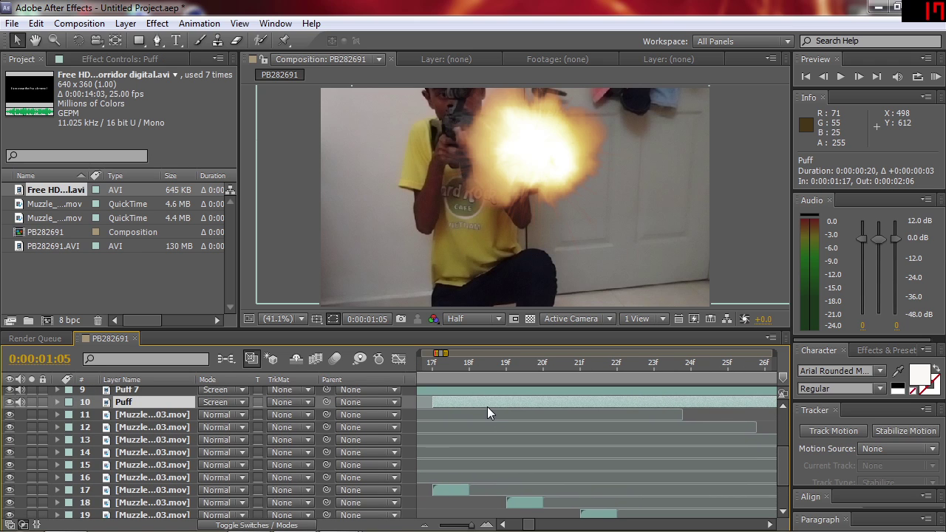
pyautogui.hotkey('ctrl', 'd')
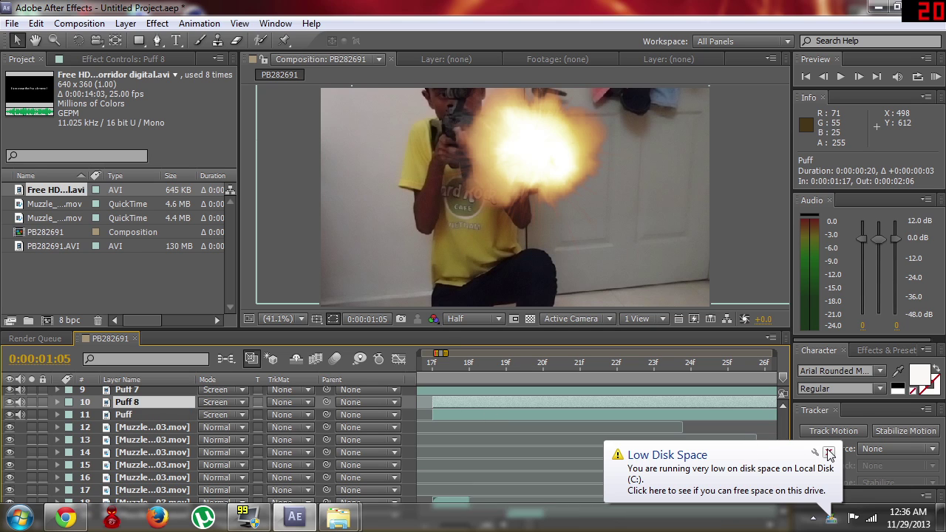
pyautogui.click(829, 453)
pyautogui.moveTo(472, 414); pyautogui.dragTo(529, 420)
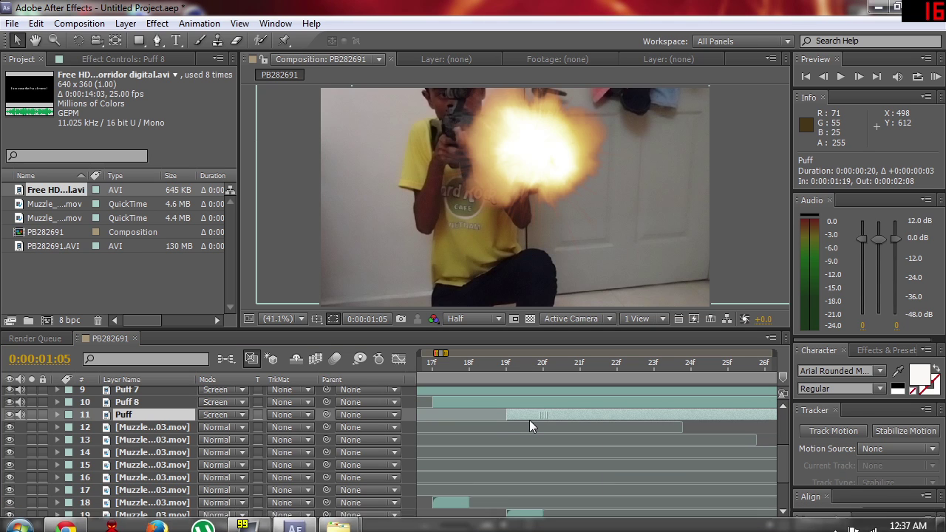
pyautogui.scroll(-1, 464, 400)
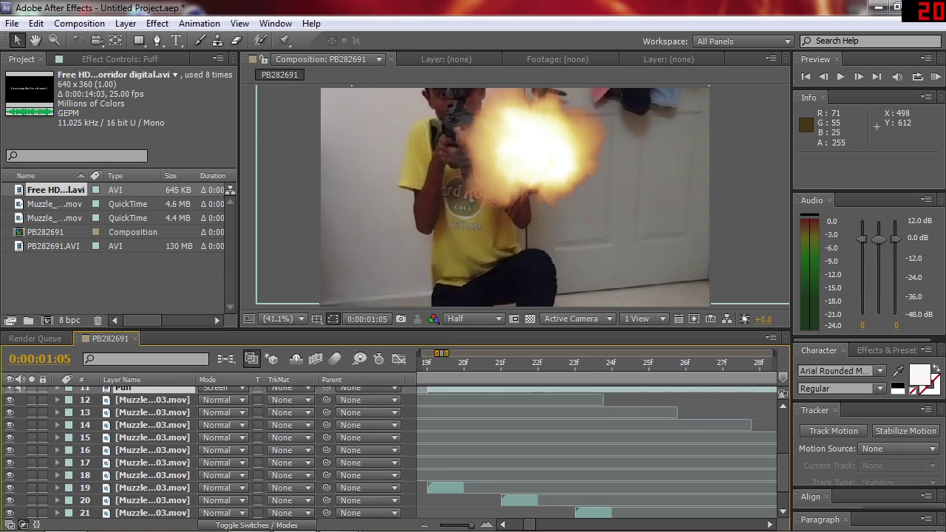
pyautogui.hotkey('ctrl', 'd')
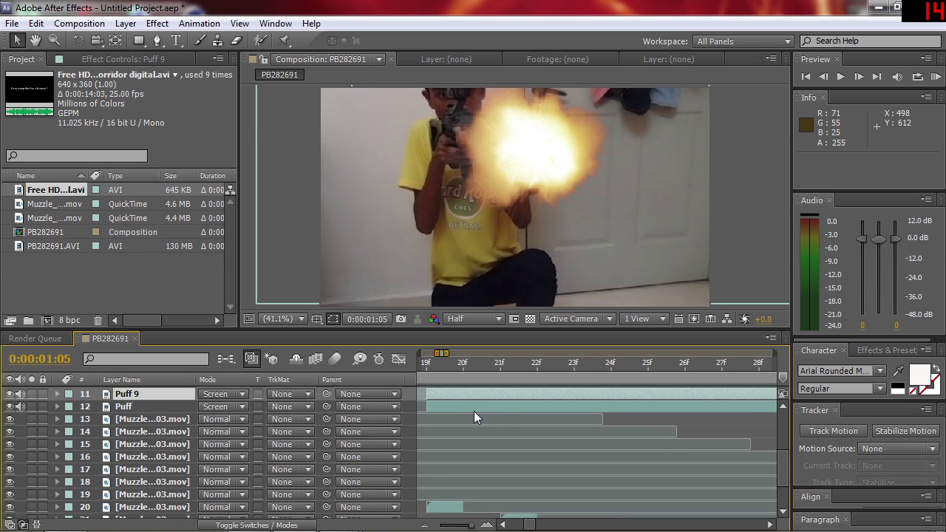
pyautogui.moveTo(474, 407); pyautogui.dragTo(577, 406)
pyautogui.scroll(-1, 464, 451)
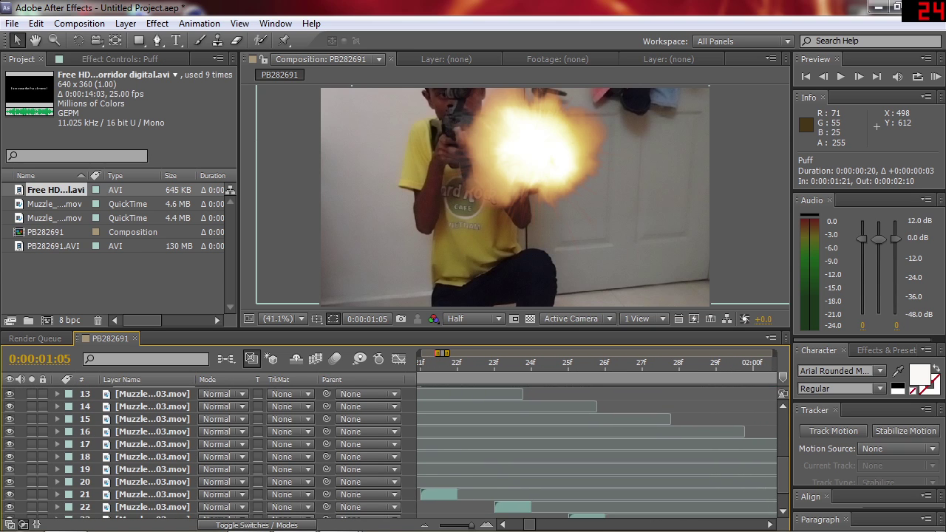
pyautogui.scroll(1, 451, 391)
# Add the final Puff copies up to Puff 11, nudging each one frame later, the last at 0:00:01:25
pyautogui.hotkey('ctrl', 'd')
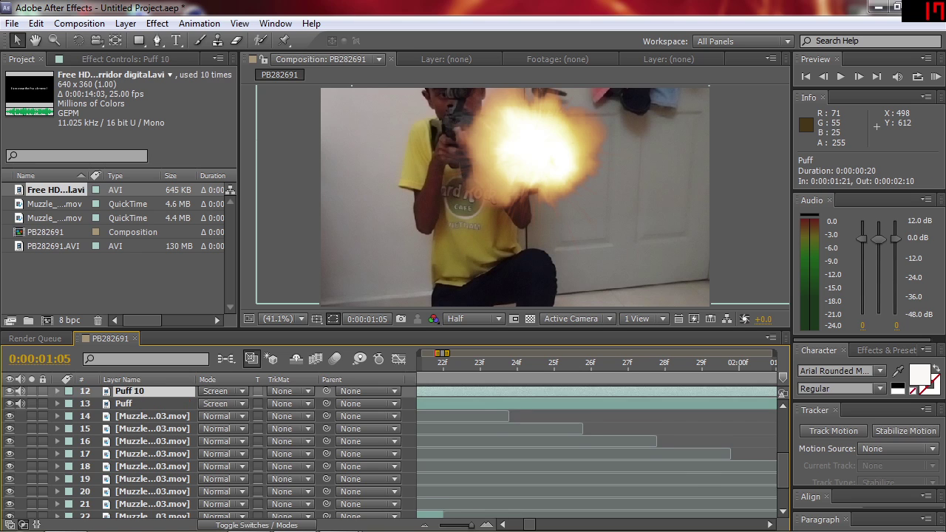
pyautogui.scroll(-1, 451, 414)
pyautogui.moveTo(436, 392); pyautogui.dragTo(511, 400)
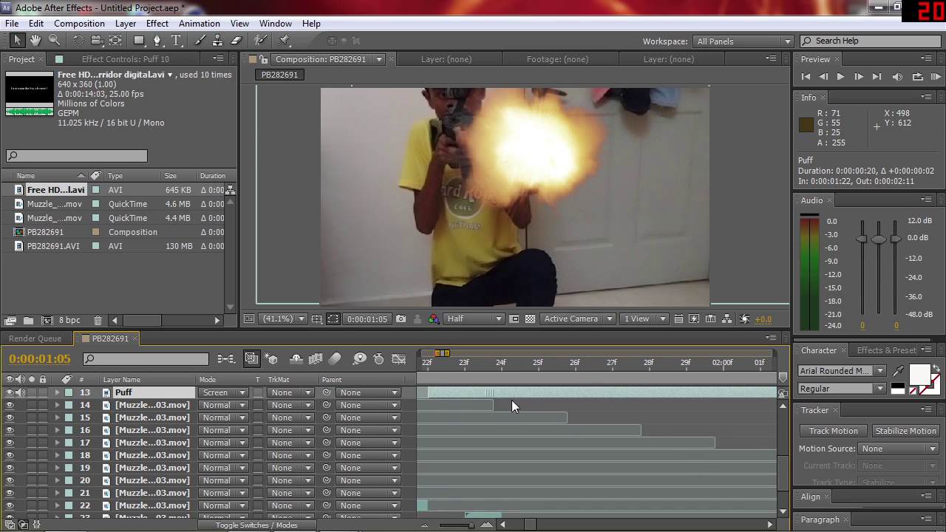
pyautogui.scroll(-2, 511, 414)
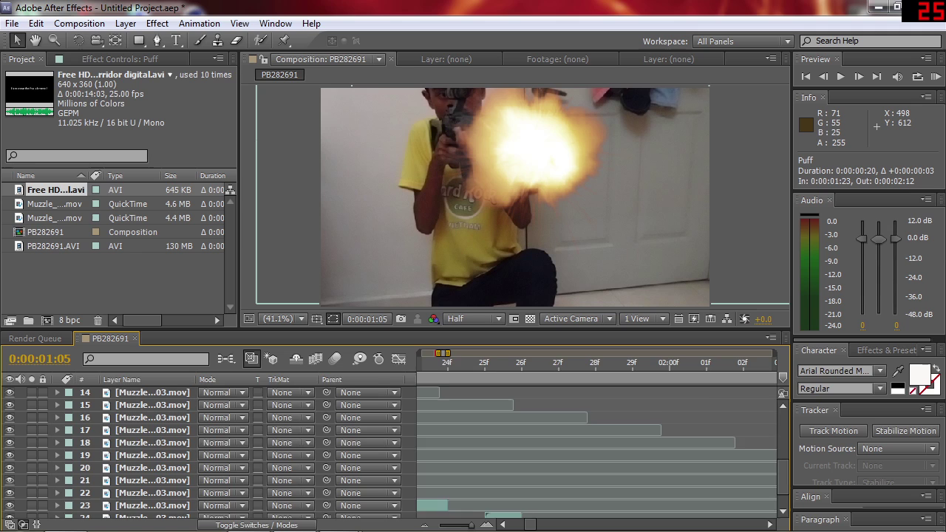
pyautogui.scroll(3, 505, 420)
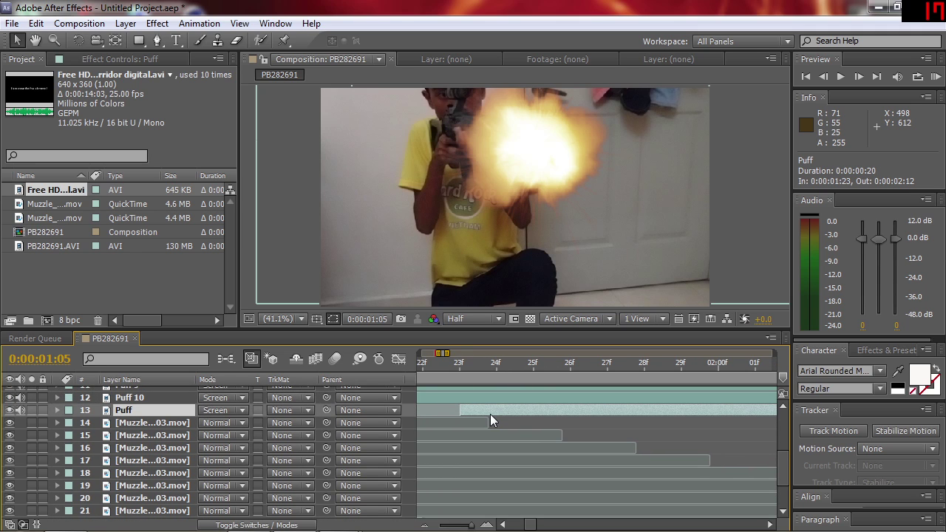
pyautogui.hotkey('ctrl', 'd')
pyautogui.moveTo(496, 424); pyautogui.dragTo(509, 425)
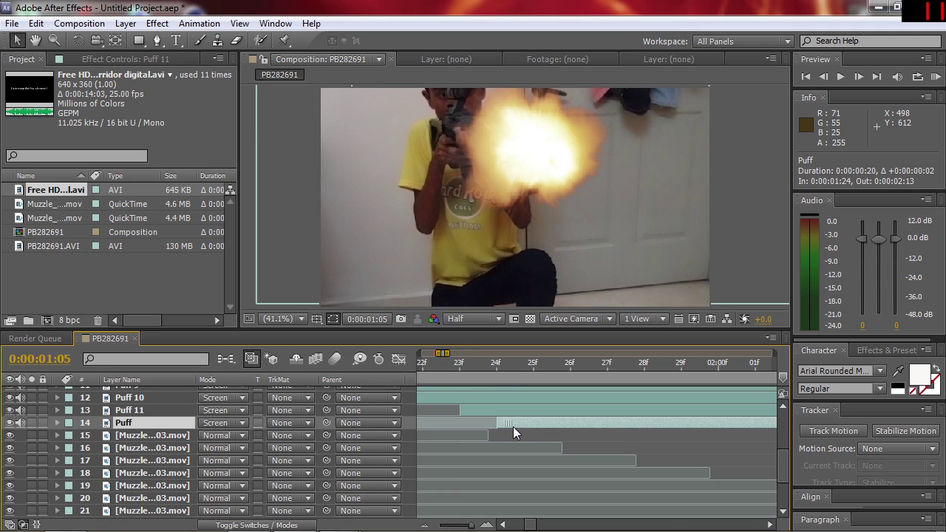
pyautogui.scroll(-2, 513, 426)
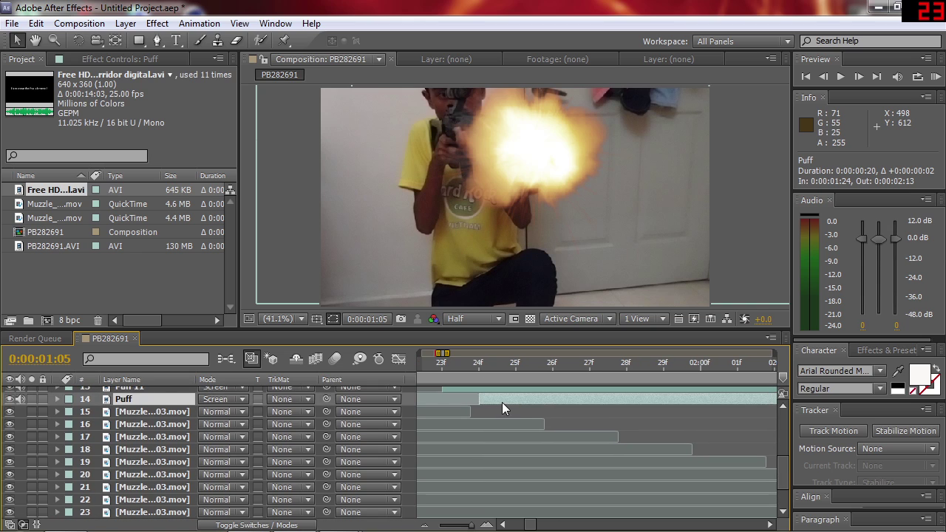
pyautogui.moveTo(502, 402); pyautogui.dragTo(526, 402)
pyautogui.scroll(1, 591, 451)
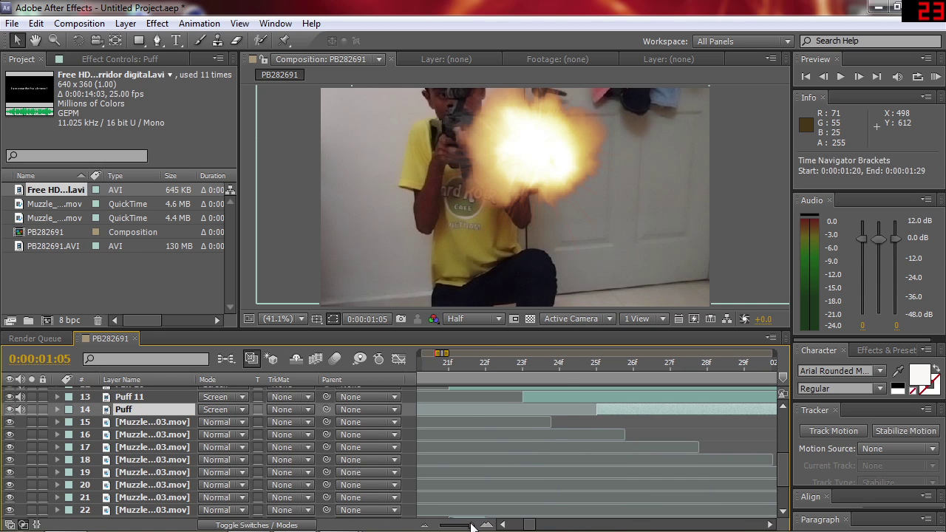
pyautogui.moveTo(473, 525); pyautogui.dragTo(468, 525)
# Return to the muzzle-flash frame and enlarge the composition viewer
pyautogui.scroll(3, 480, 507)
pyautogui.scroll(6, 591, 451)
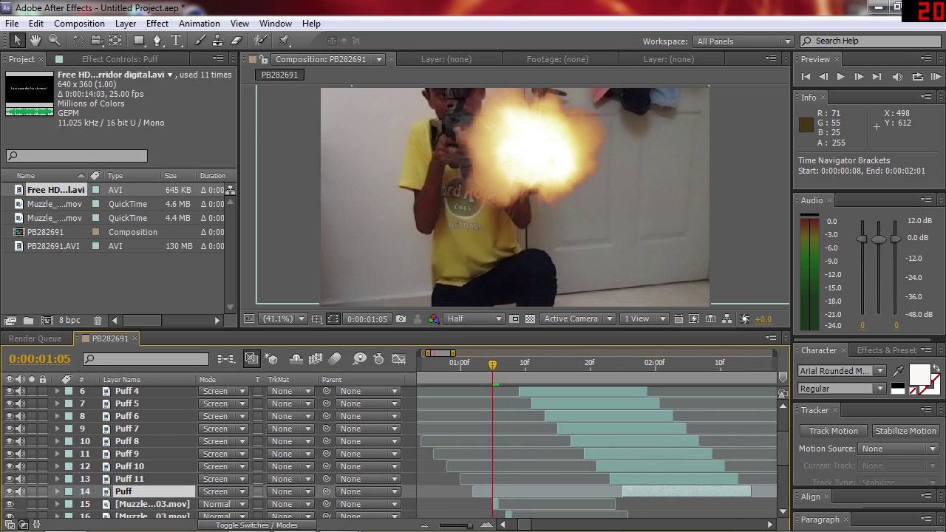
pyautogui.hscroll(3, 591, 451)
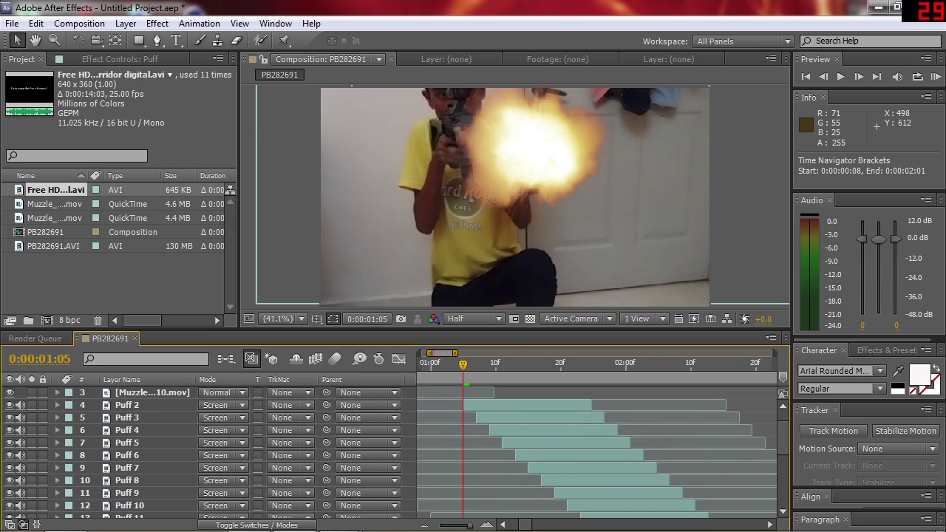
pyautogui.click(517, 430)
pyautogui.click(500, 392)
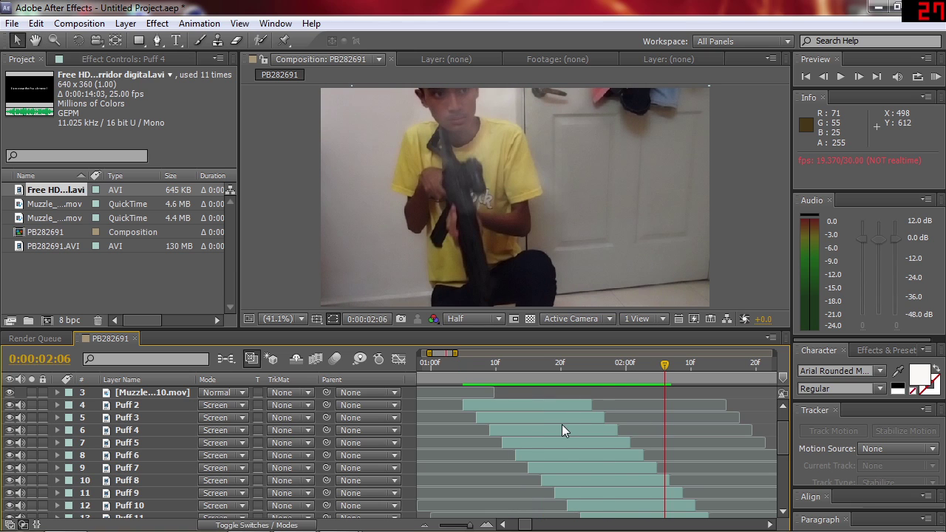
pyautogui.moveTo(664, 366); pyautogui.dragTo(476, 381)
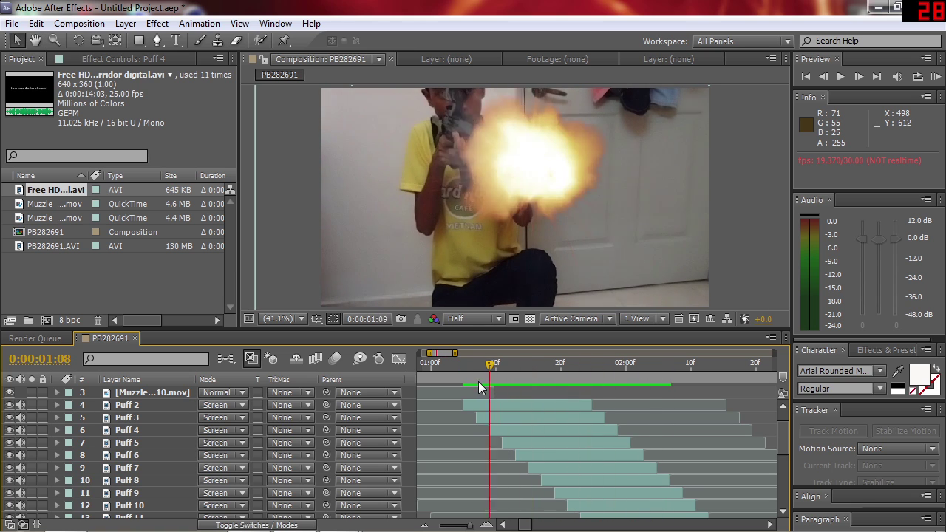
pyautogui.moveTo(334, 330); pyautogui.dragTo(334, 421)
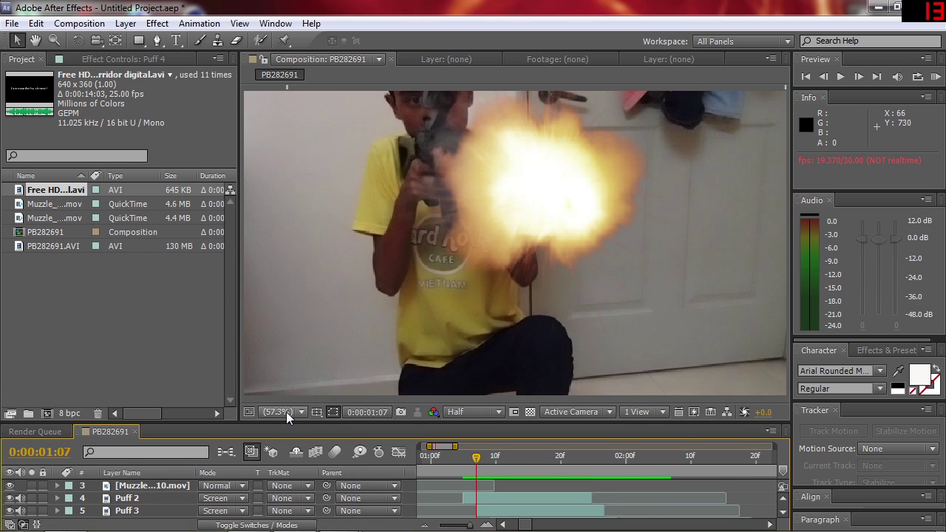
# RAM-preview the staggered smoke puffs from 0:00:01:05
pyautogui.click(292, 411)
pyautogui.click(310, 169)
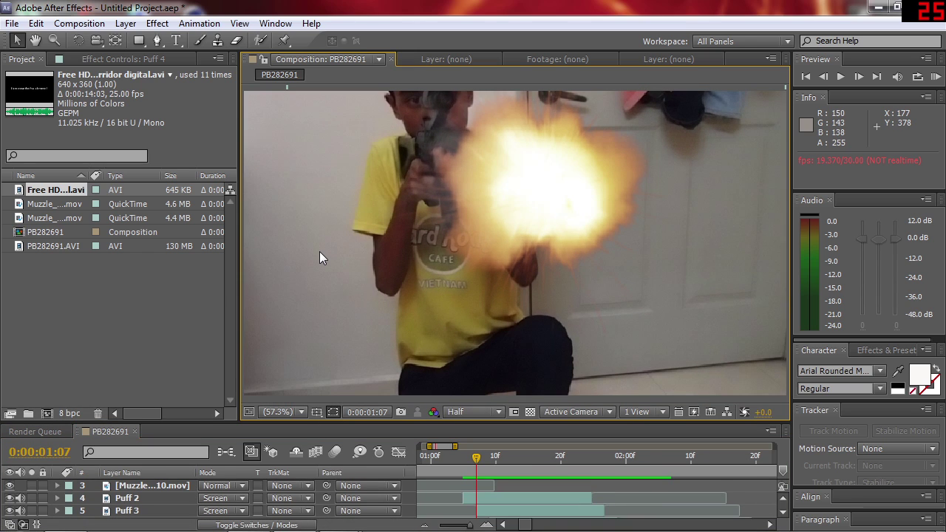
pyautogui.press('space')
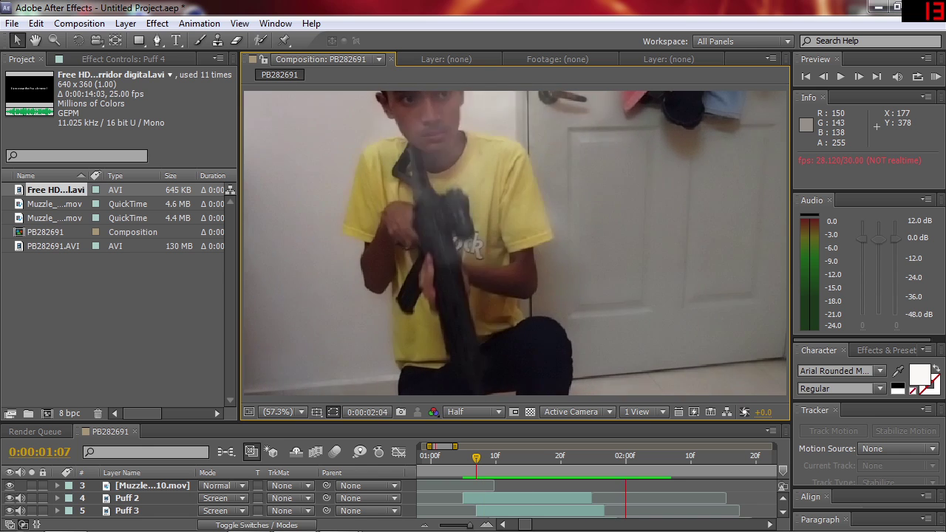
pyautogui.click(307, 273)
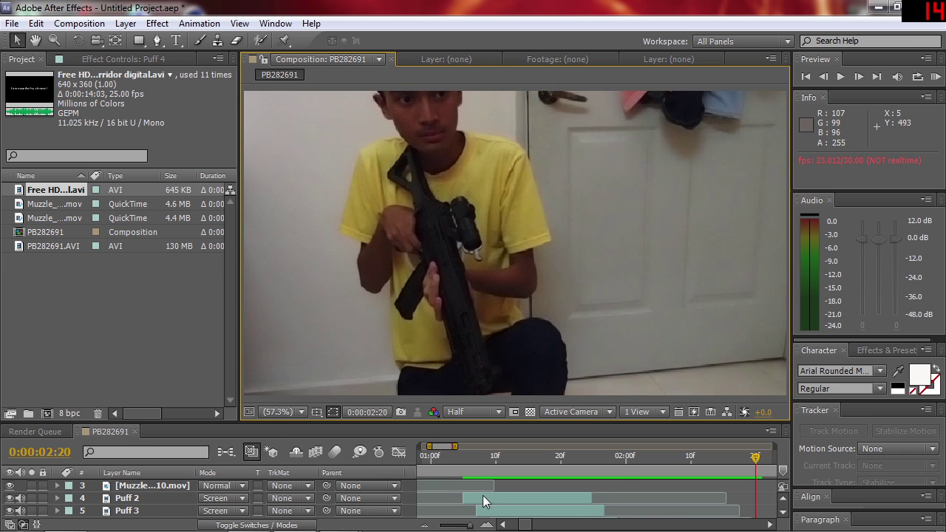
pyautogui.click(463, 459)
pyautogui.press('space')
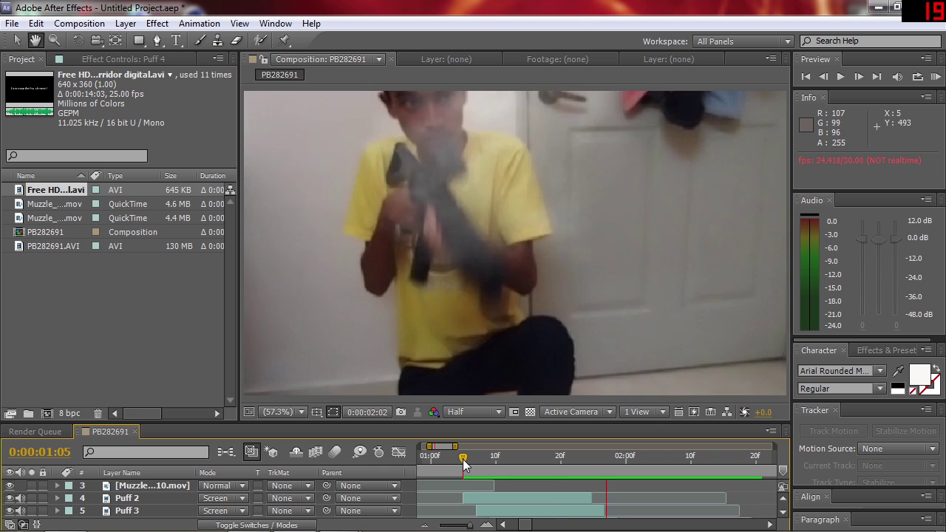
# Give the timeline more room, re-centre the viewer image and jump to 0:00:01:05
pyautogui.moveTo(465, 459)
pyautogui.mouseDown()
pyautogui.moveTo(756, 468)
pyautogui.moveTo(493, 468)
pyautogui.mouseUp()
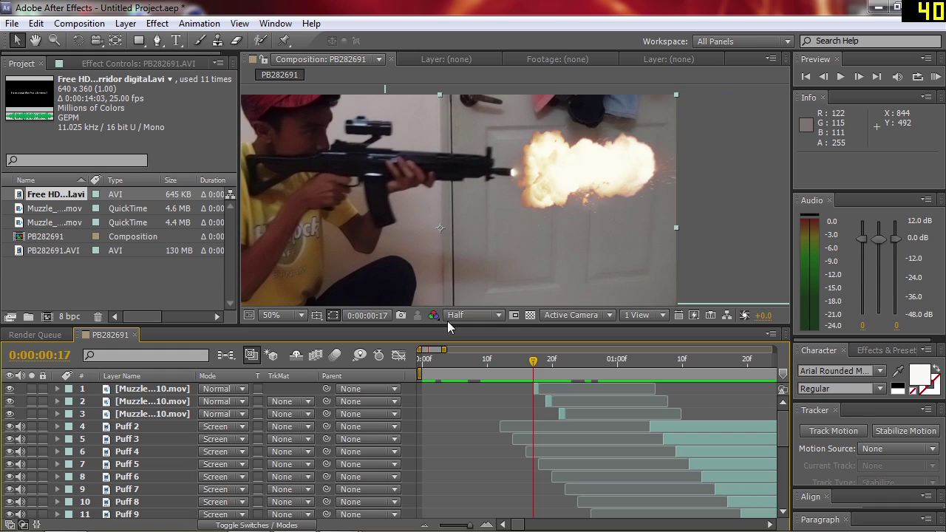
pyautogui.moveTo(459, 330); pyautogui.dragTo(459, 322)
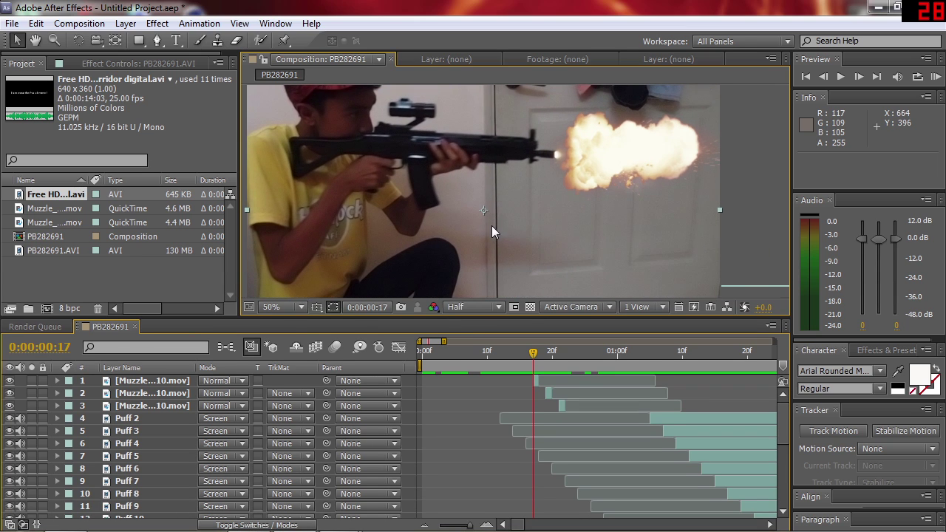
pyautogui.moveTo(540, 185); pyautogui.dragTo(533, 196)
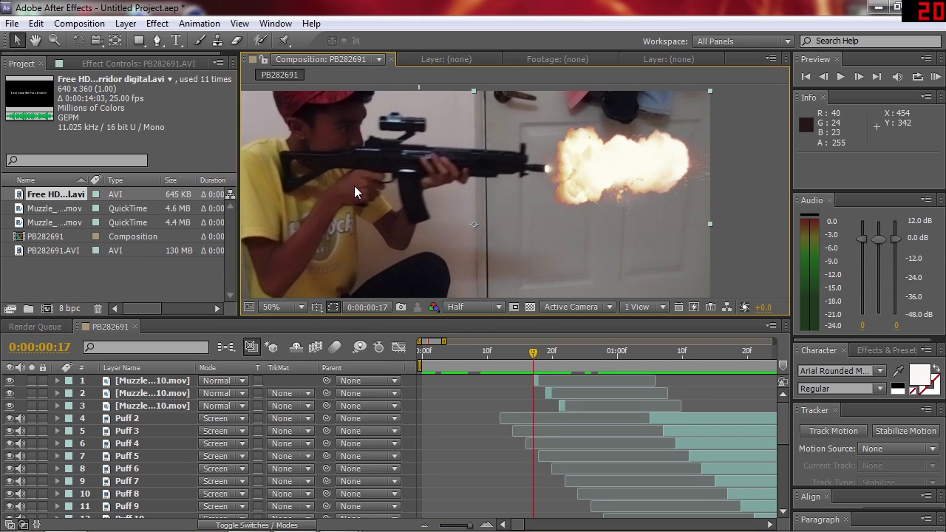
pyautogui.click(650, 352)
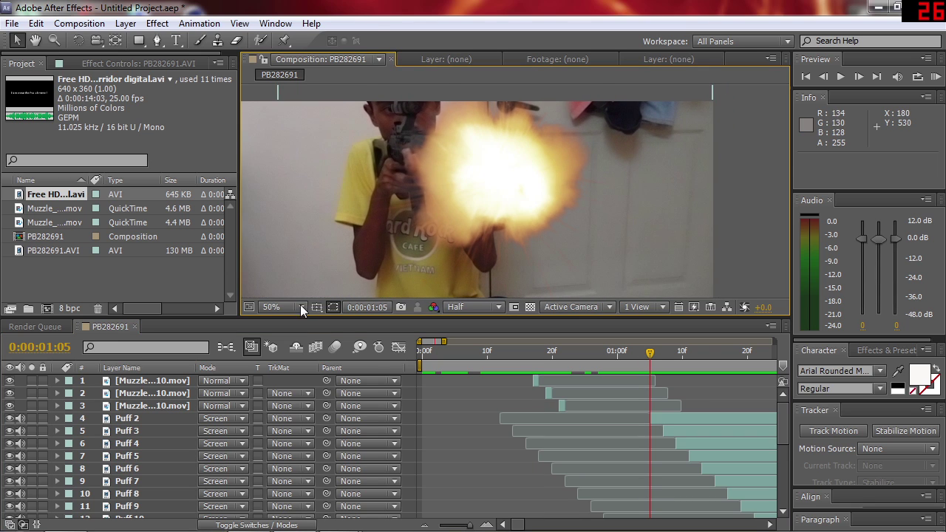
# Set magnification to Fit up to 100%, preview, and return to the muzzle-flash frame
pyautogui.click(282, 307)
pyautogui.click(333, 59)
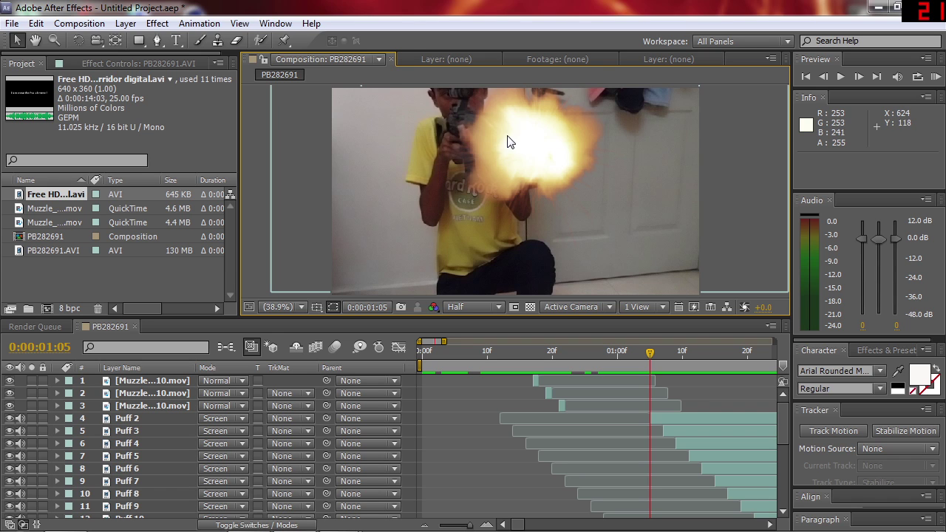
pyautogui.press('KP_0')
pyautogui.press('space')
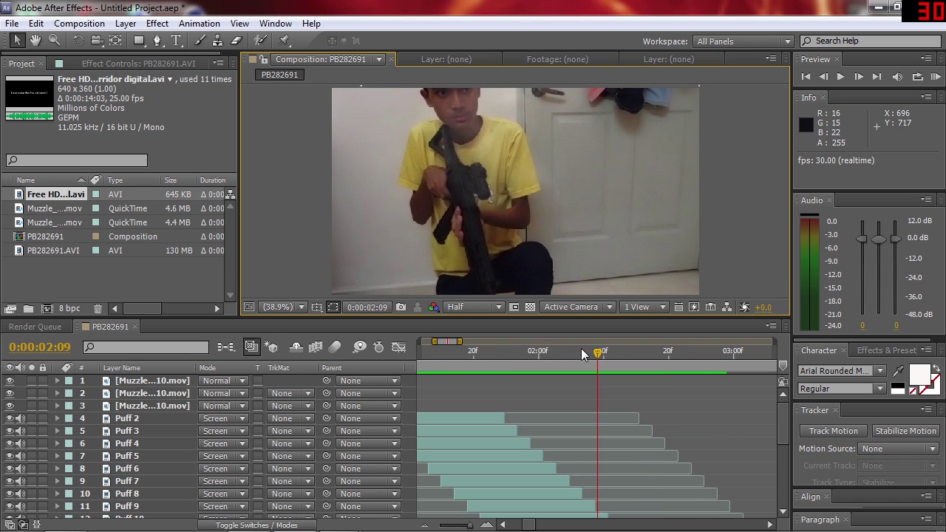
pyautogui.moveTo(592, 350)
pyautogui.mouseDown()
pyautogui.moveTo(443, 362)
pyautogui.moveTo(520, 380)
pyautogui.mouseUp()
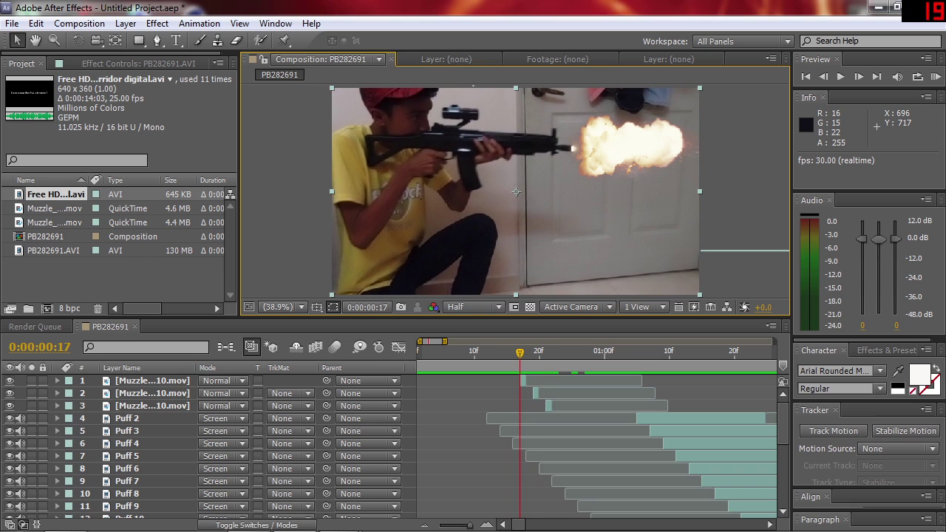
# Copy Puff 2 as Puff 12 starting at 0:00:00:18, and zoom the timeline around frames 13–21
pyautogui.click(647, 427)
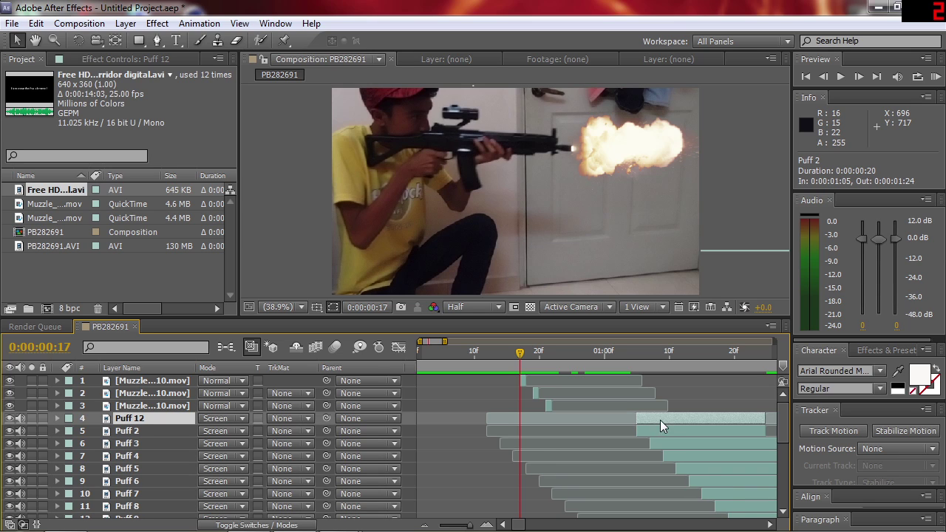
pyautogui.moveTo(650, 421); pyautogui.dragTo(539, 429)
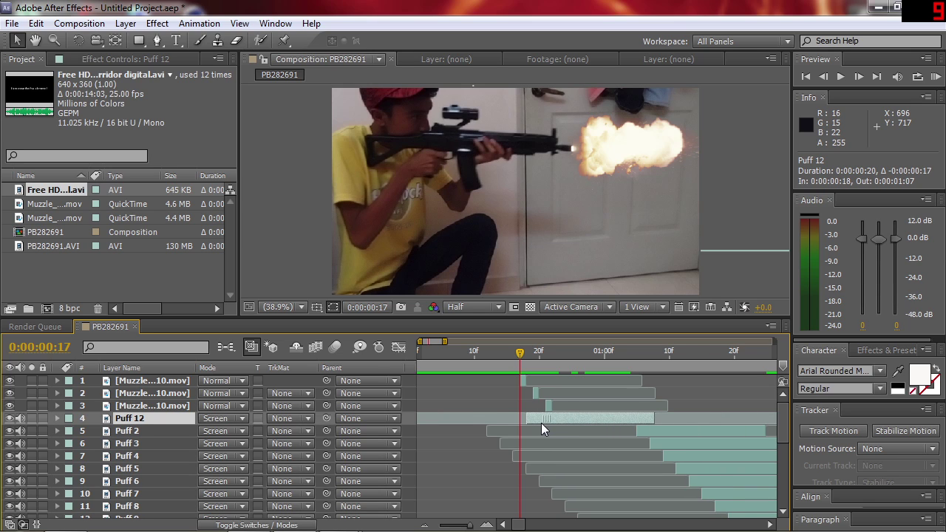
pyautogui.moveTo(470, 526); pyautogui.dragTo(476, 526)
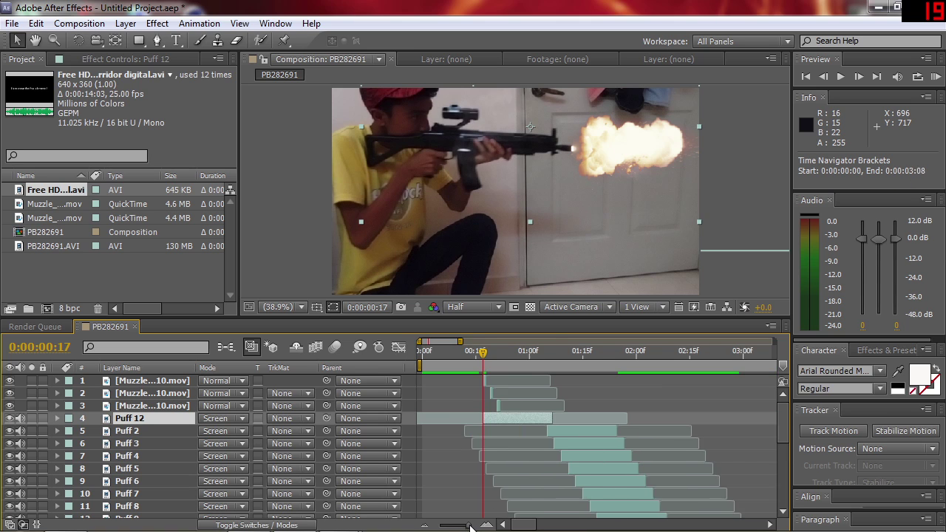
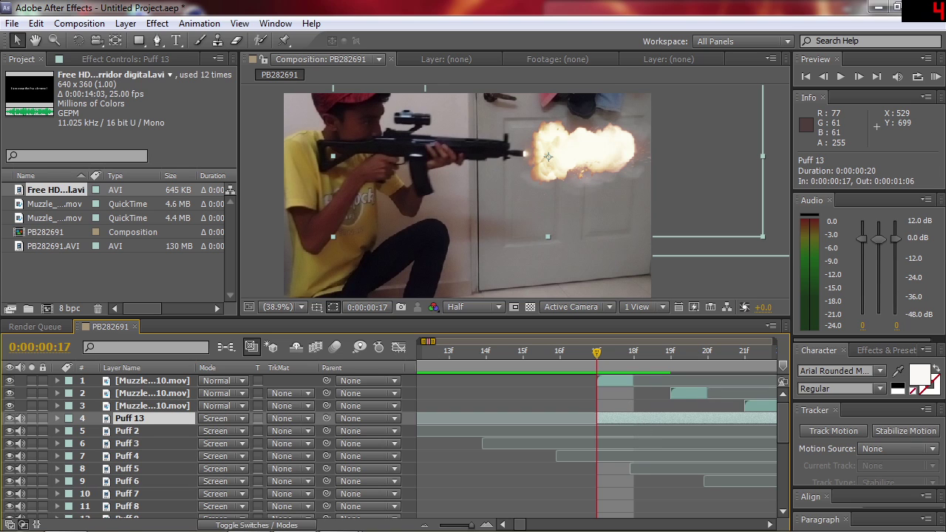
# Fit the composition in the timeline, then zoom in around frame 17's muzzle flash
pyautogui.hscroll(4, 479, 490)
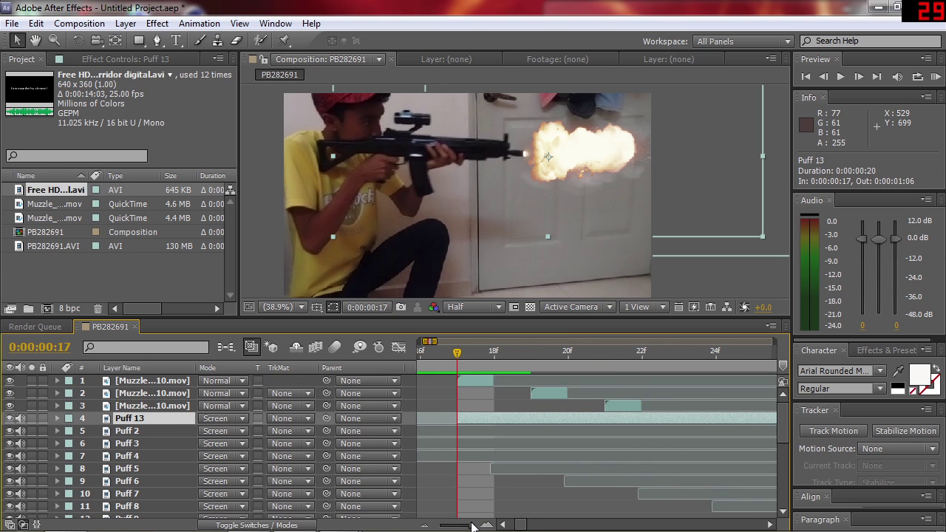
pyautogui.hscroll(3, 480, 443)
pyautogui.scroll(-1, 666, 443)
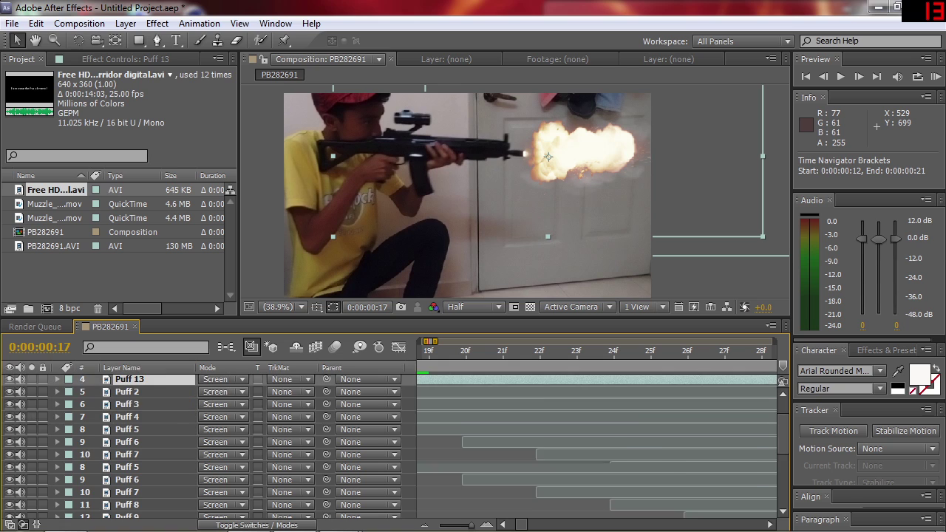
pyautogui.scroll(1, 591, 443)
pyautogui.hscroll(5, 591, 444)
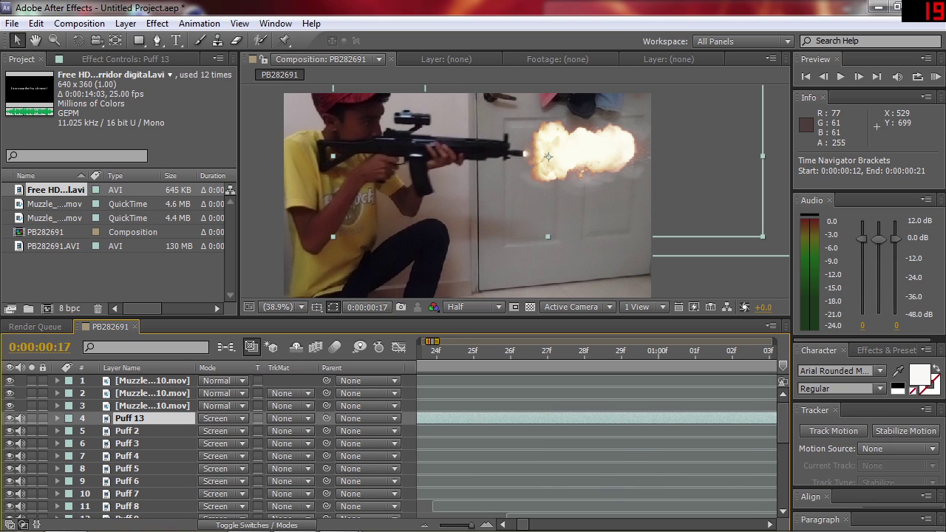
pyautogui.press(';')
pyautogui.click(657, 353)
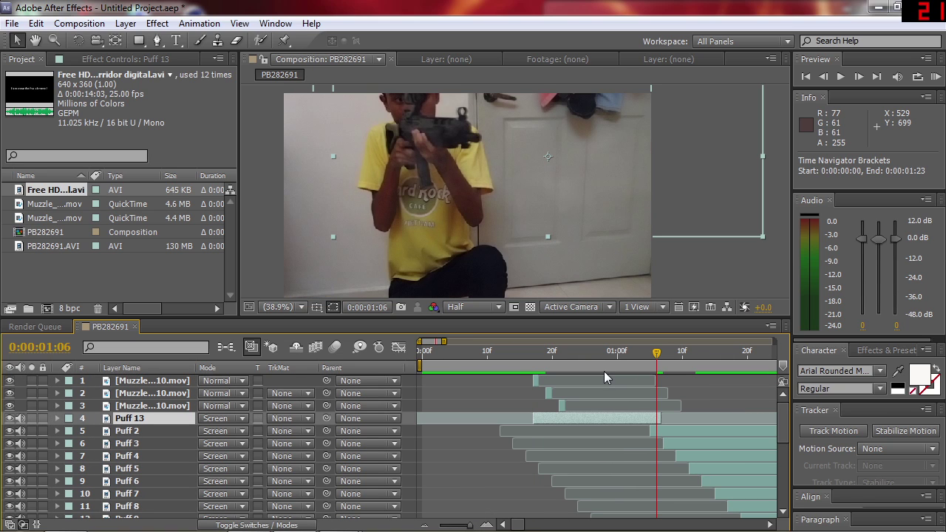
pyautogui.click(530, 360)
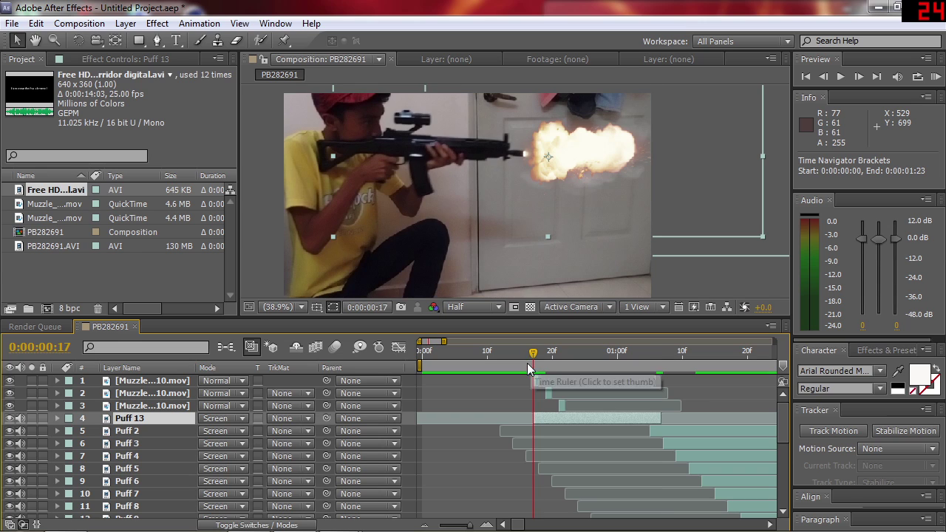
pyautogui.moveTo(467, 527); pyautogui.dragTo(473, 526)
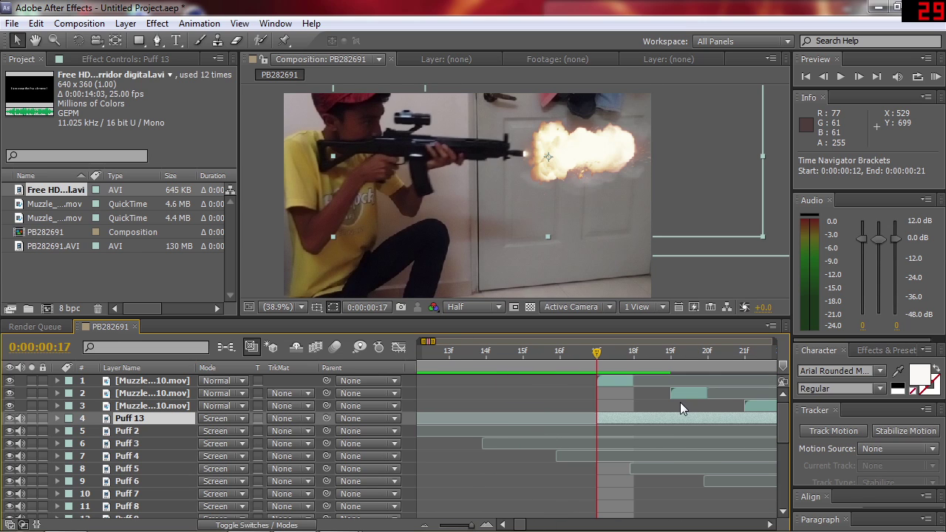
pyautogui.hscroll(3, 591, 414)
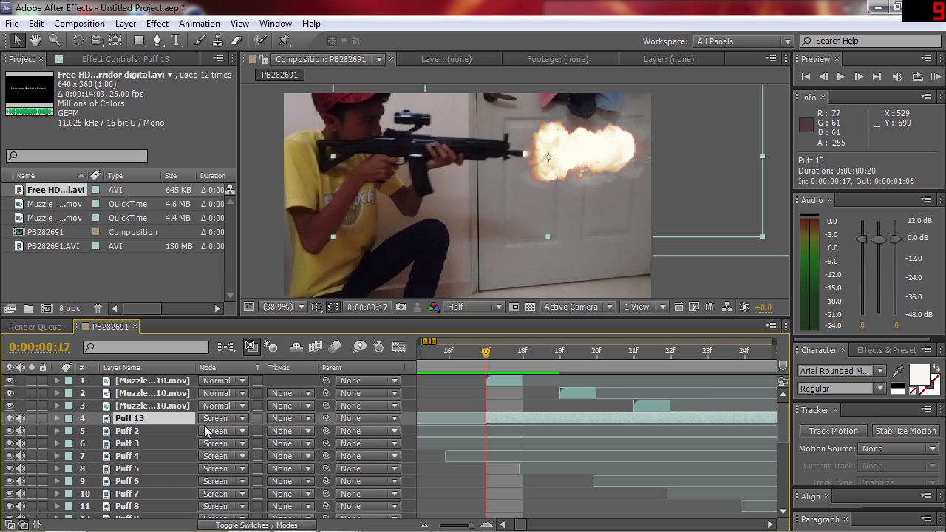
# Check the three muzzle-flash layers in turn, ending with the Puff 13 smoke layer selected
pyautogui.click(59, 416)
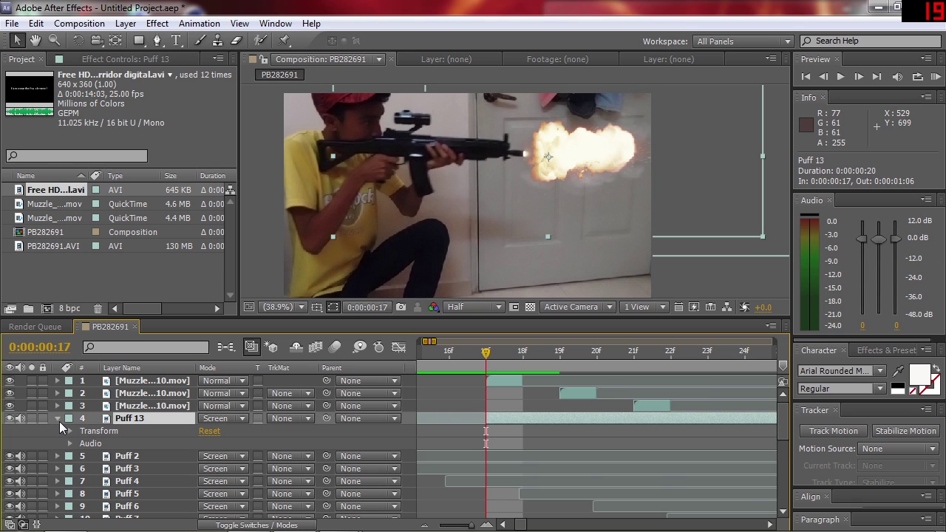
pyautogui.click(58, 418)
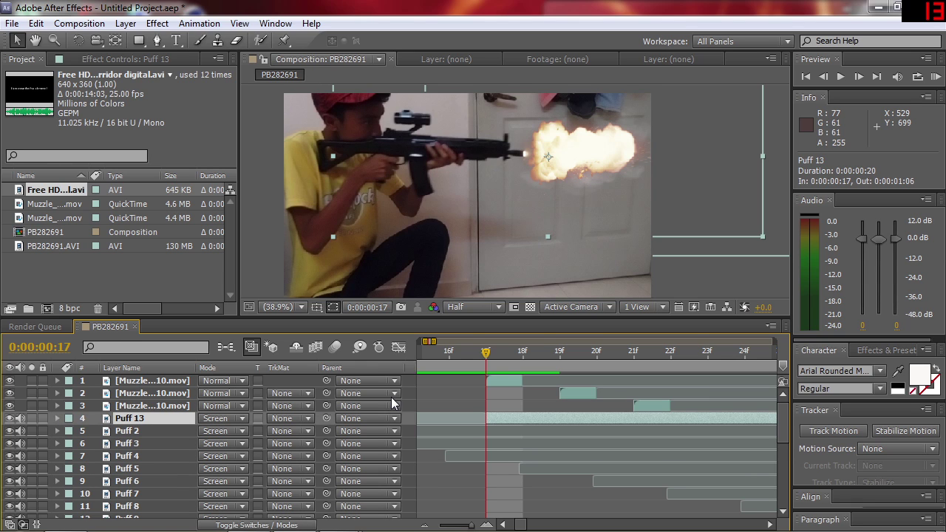
pyautogui.hscroll(1, 660, 417)
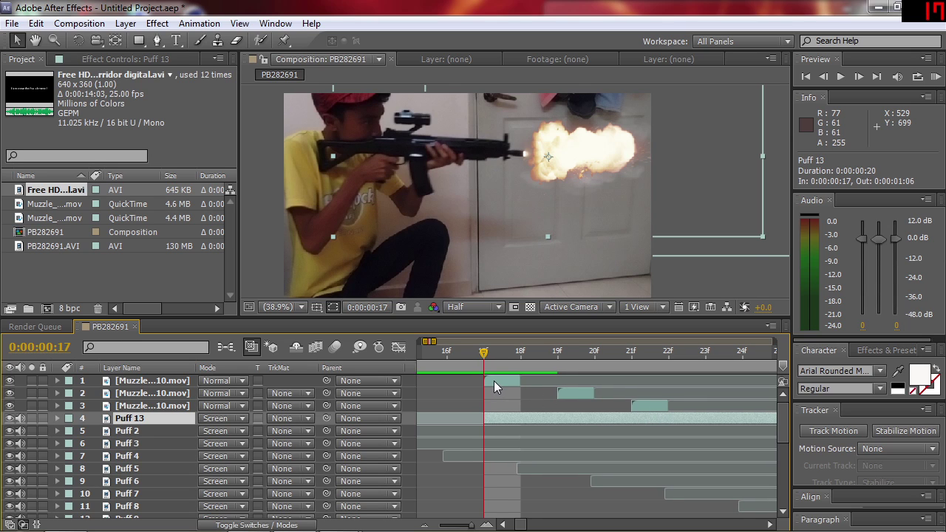
pyautogui.click(494, 381)
pyautogui.click(582, 391)
pyautogui.click(649, 406)
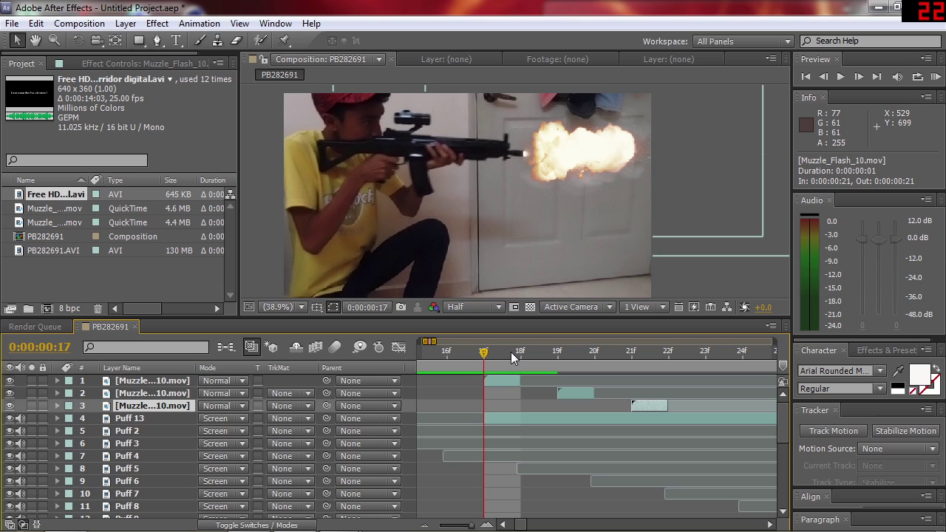
pyautogui.click(500, 382)
pyautogui.click(514, 420)
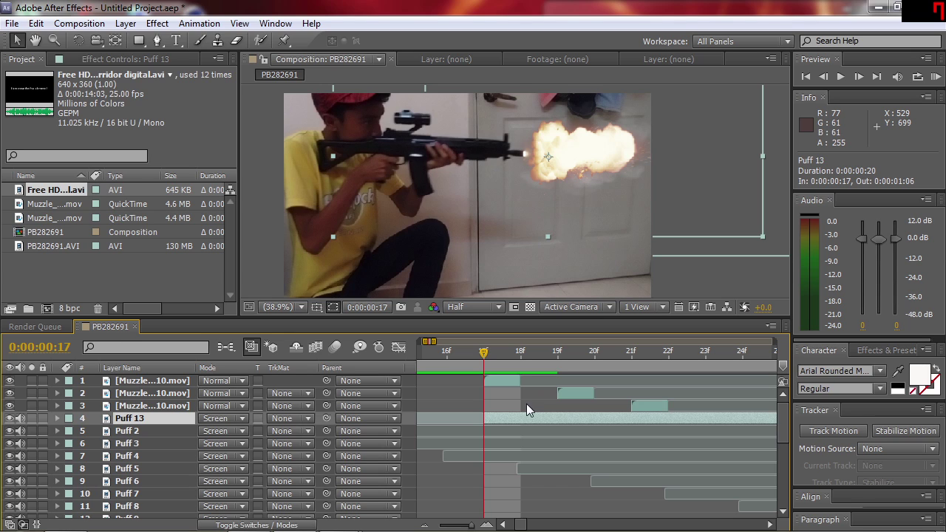
# Confirm Puff 13's opacity is 50%, then delete the layer and restore it with undo
pyautogui.click(59, 419)
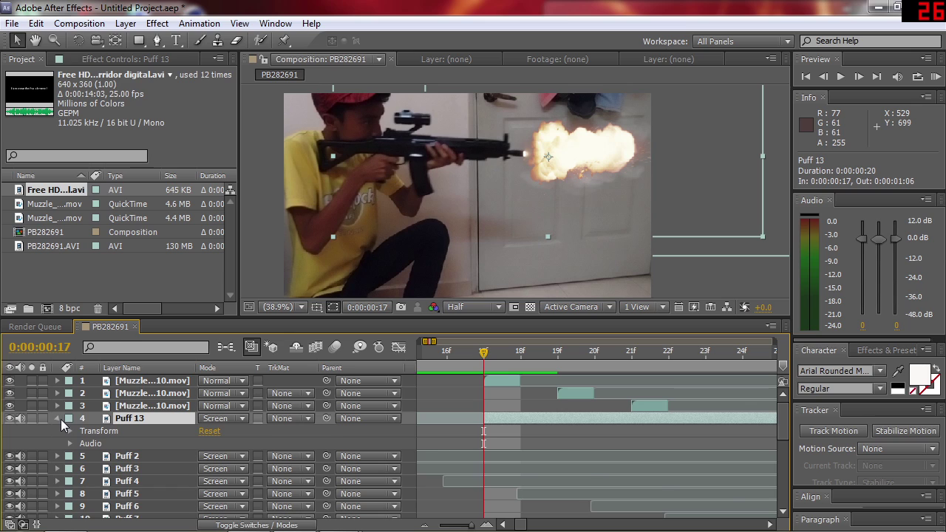
pyautogui.click(59, 419)
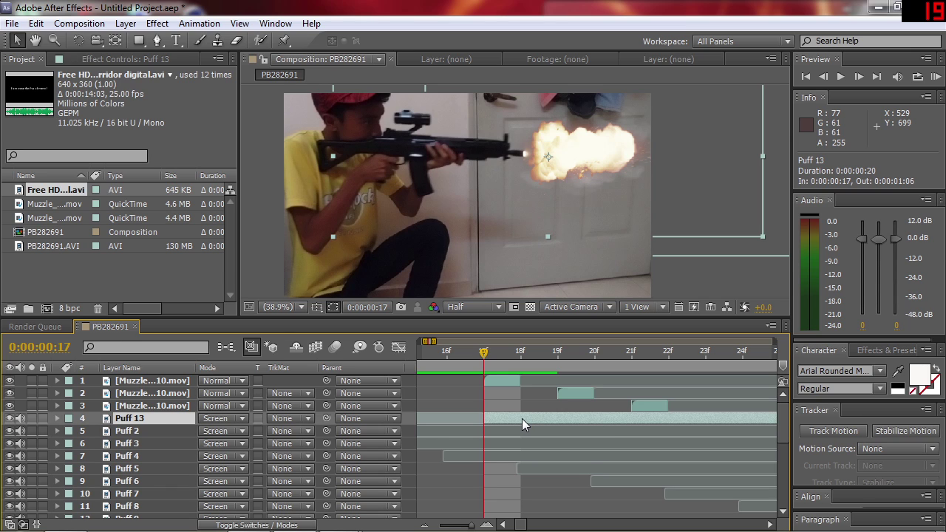
pyautogui.press('t')
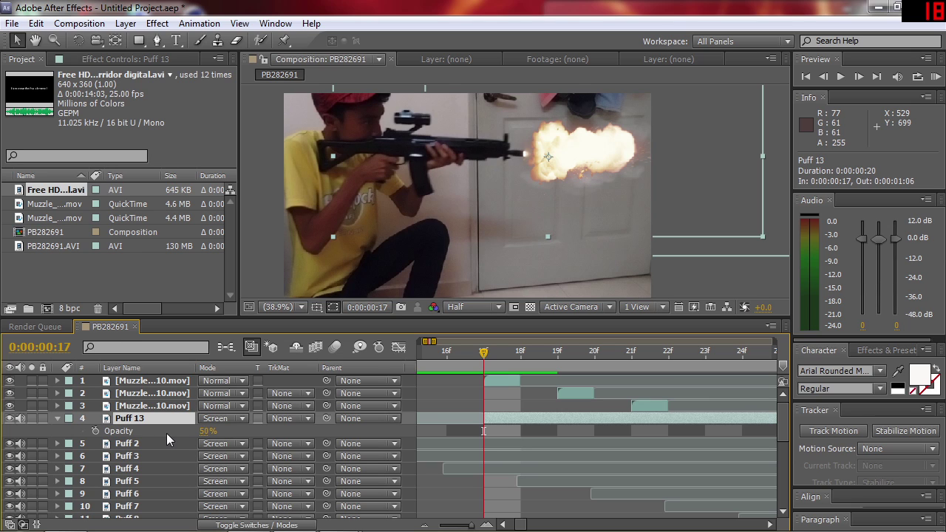
pyautogui.click(57, 418)
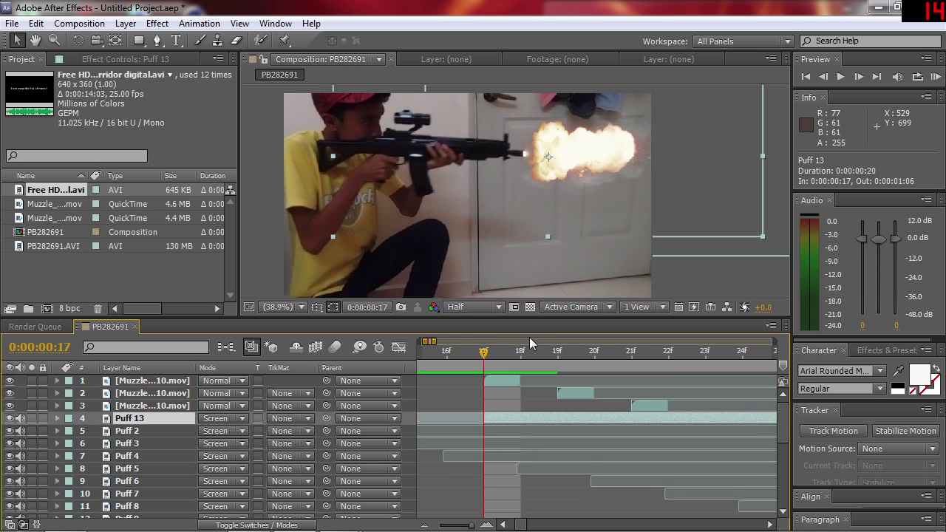
pyautogui.press('Delete')
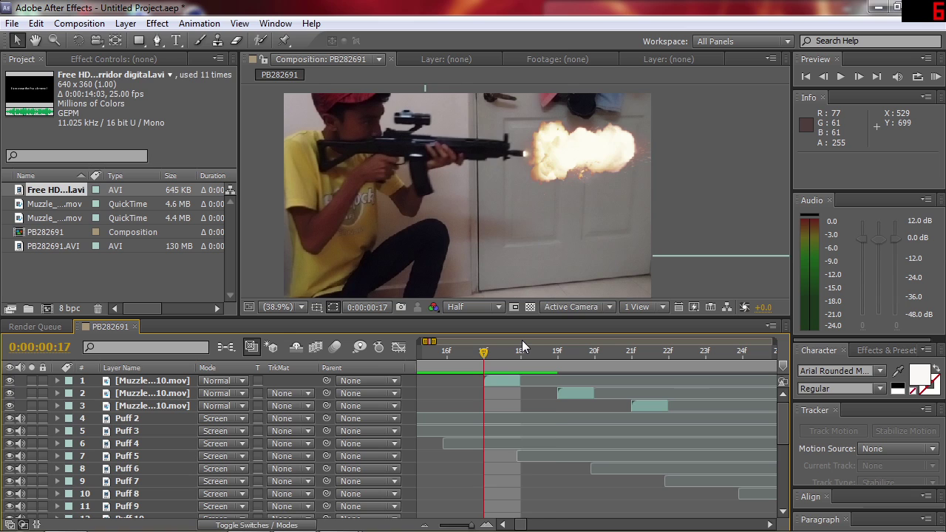
pyautogui.hotkey('ctrl', 'z')
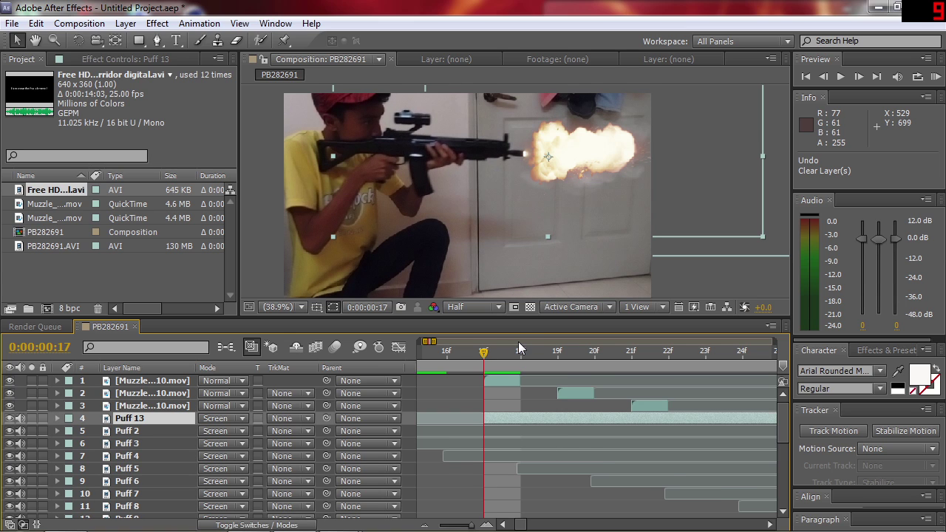
# Step frame by frame to frame 19, where the second muzzle flash appears
pyautogui.press('pageup')
pyautogui.press('pagedown')
pyautogui.press('pageup')
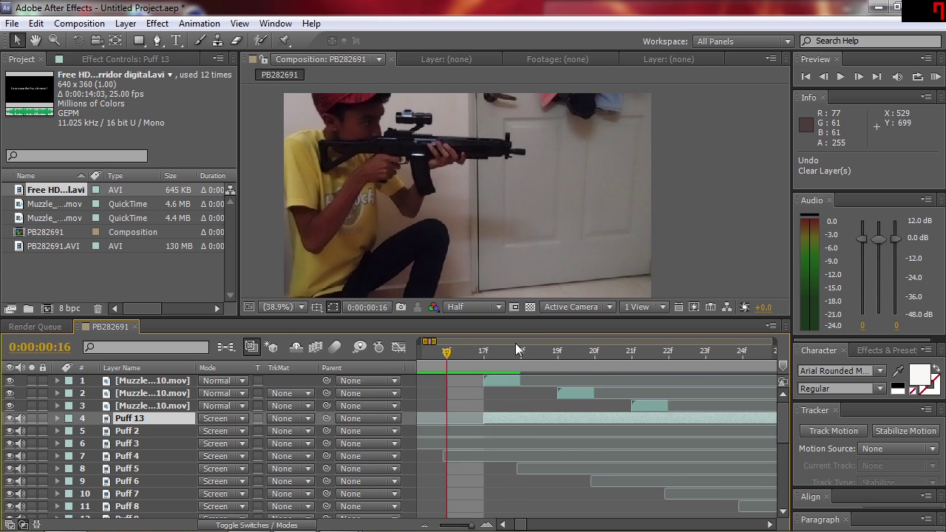
pyautogui.press('pagedown')
pyautogui.press('pagedown')
pyautogui.press('pagedown')
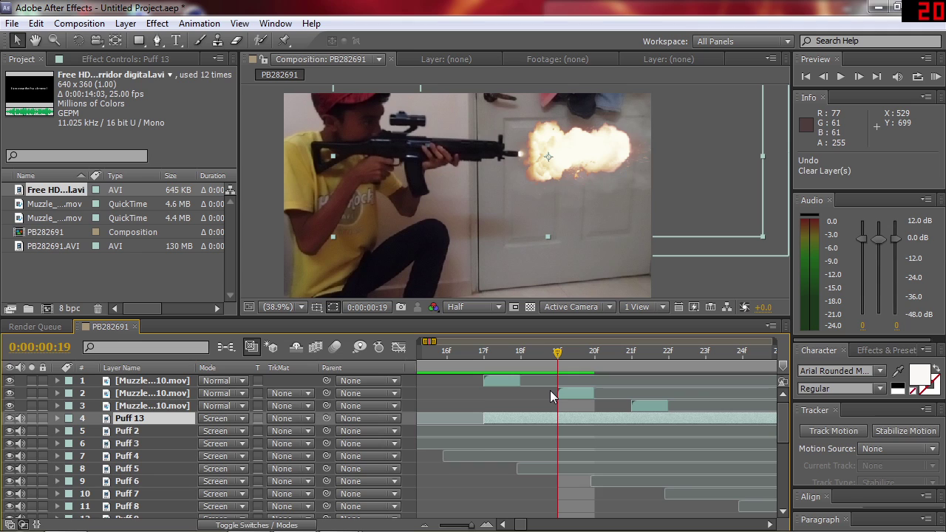
# Duplicate Puff 13, start it at frame 19, and move its smoke toward the muzzle
pyautogui.hotkey('ctrl', 'd')
pyautogui.moveTo(514, 430); pyautogui.dragTo(587, 427)
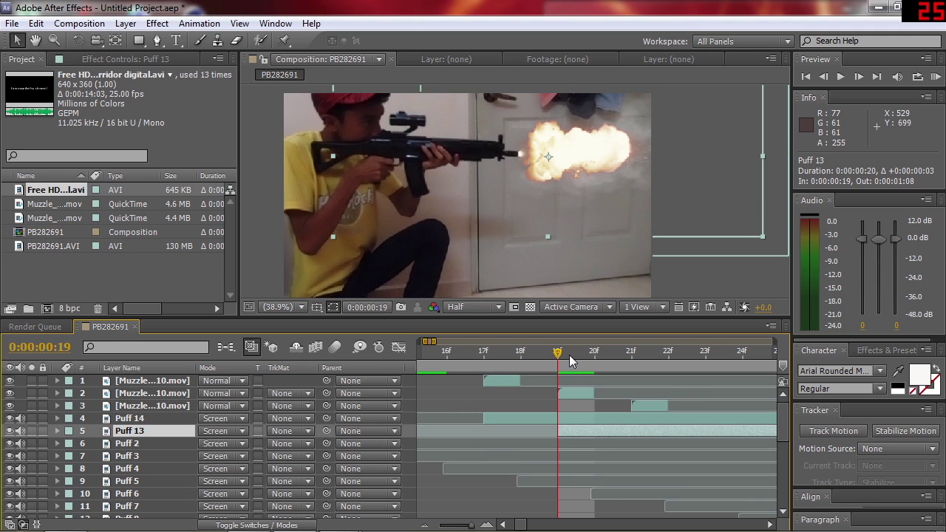
pyautogui.moveTo(604, 226); pyautogui.dragTo(592, 223)
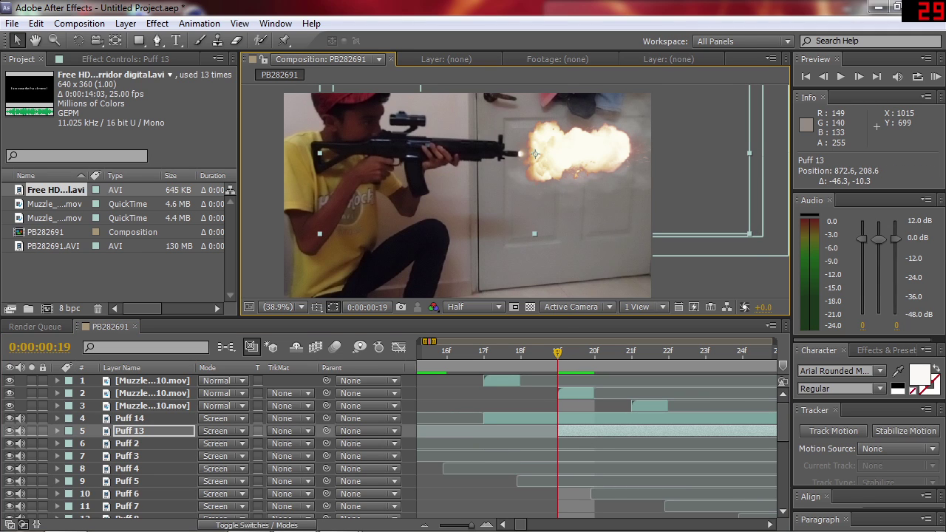
# At 21f, duplicate Puff 13 again, start it at 21f, and nudge its smoke down-left
pyautogui.moveTo(565, 355); pyautogui.dragTo(631, 351)
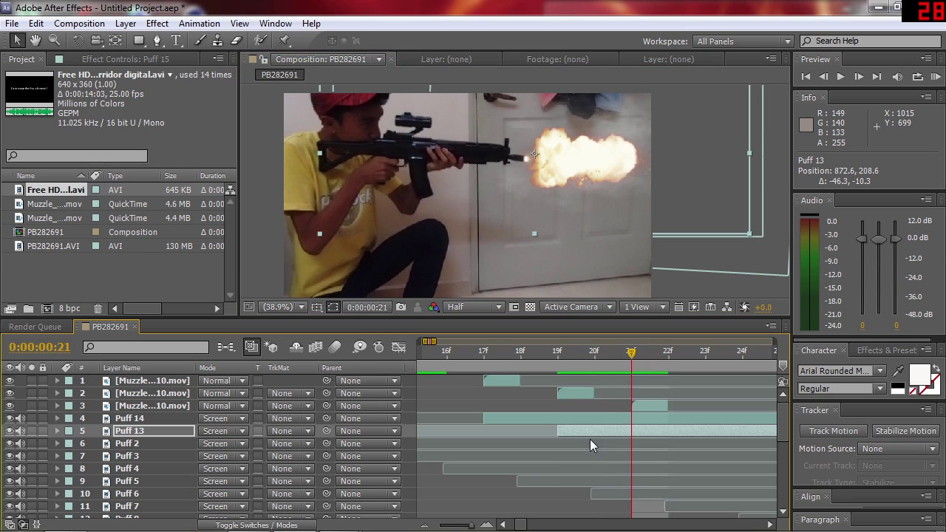
pyautogui.hotkey('ctrl', 'd')
pyautogui.moveTo(576, 449); pyautogui.dragTo(651, 446)
pyautogui.moveTo(614, 188); pyautogui.dragTo(612, 198)
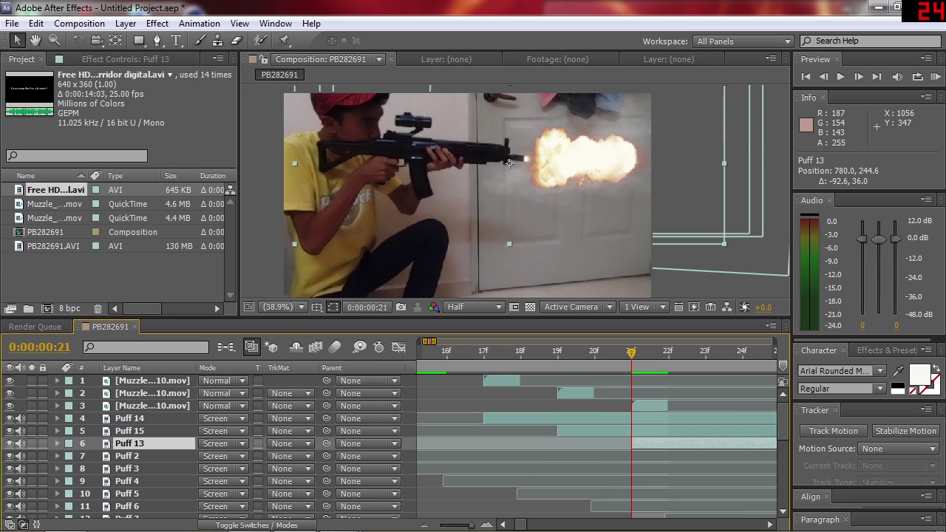
# Move the work-area start bracket to about 17f
pyautogui.moveTo(473, 527); pyautogui.dragTo(469, 527)
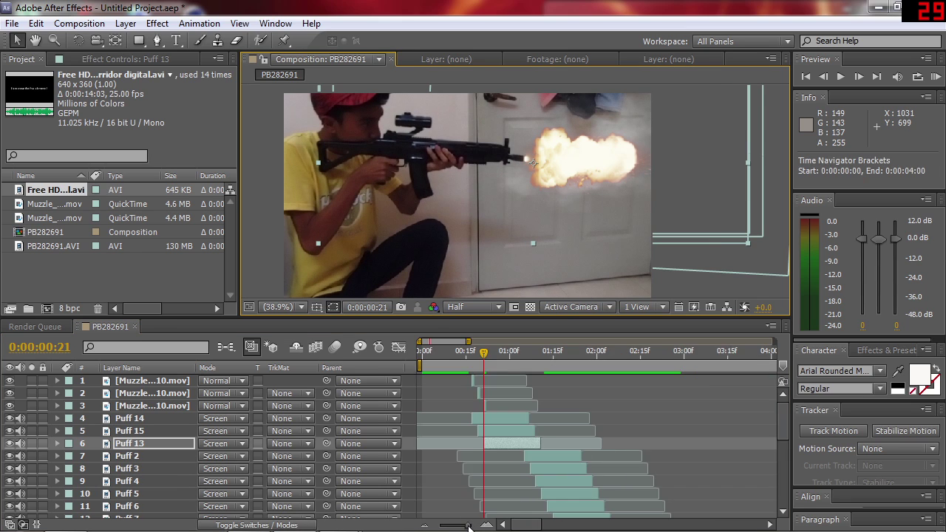
pyautogui.moveTo(419, 366); pyautogui.dragTo(464, 368)
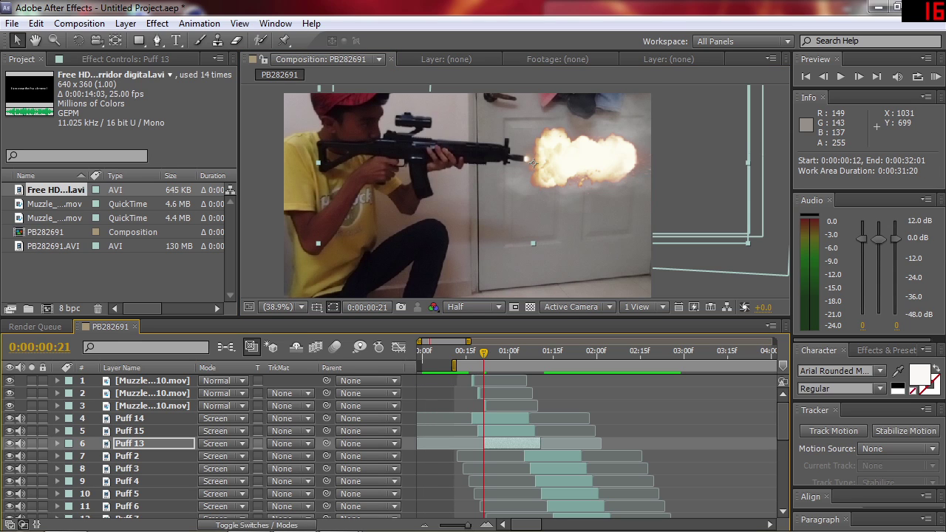
pyautogui.moveTo(468, 525); pyautogui.dragTo(467, 526)
pyautogui.moveTo(493, 365); pyautogui.dragTo(498, 365)
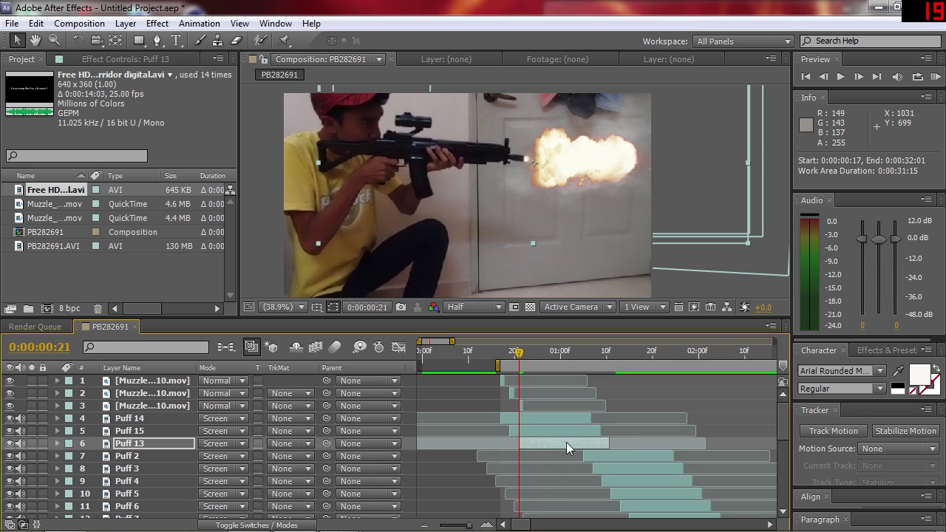
# Zoom the timeline in on frames 16–25, undoing an accidental work-area end change
pyautogui.hscroll(2, 438, 429)
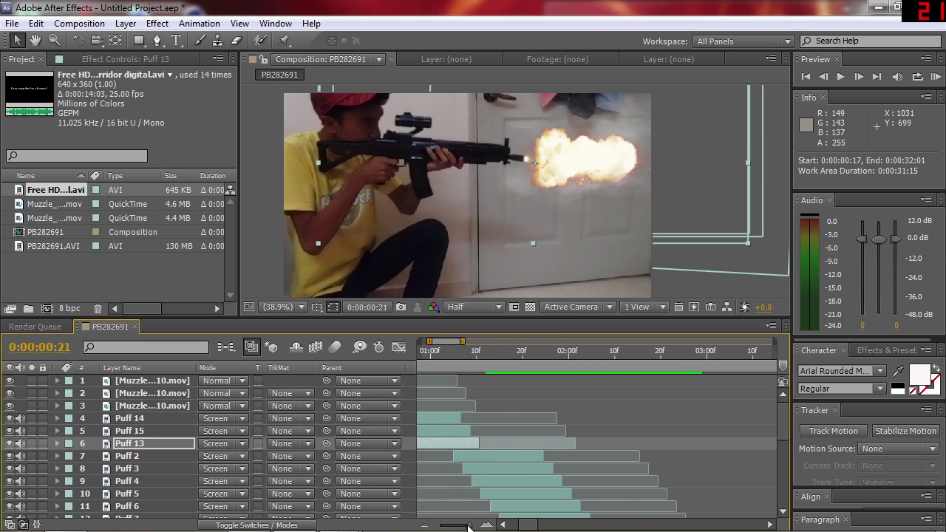
pyautogui.scroll(-2, 541, 467)
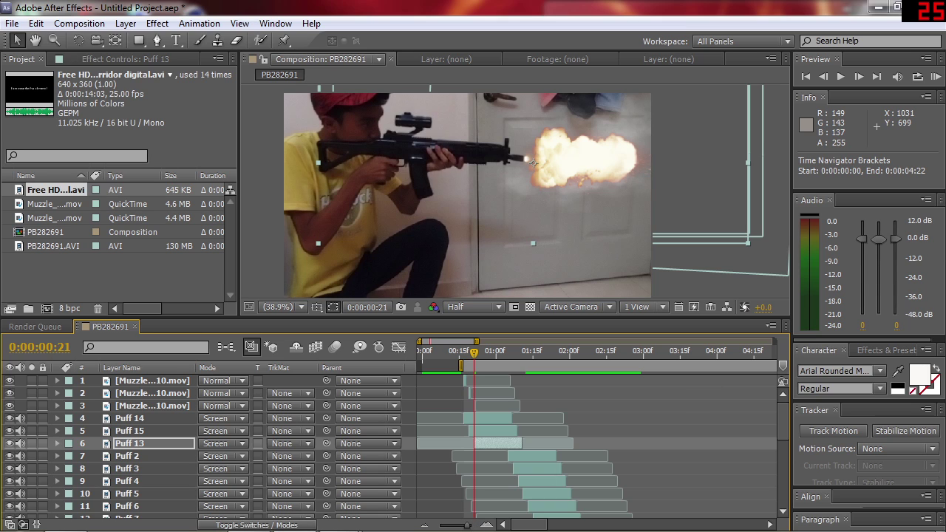
pyautogui.scroll(-1, 462, 514)
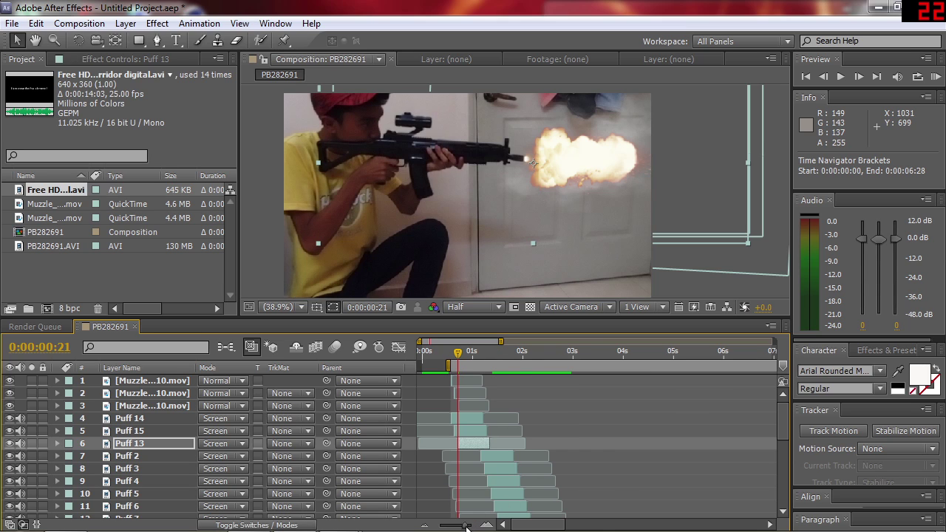
pyautogui.moveTo(466, 527); pyautogui.dragTo(436, 527)
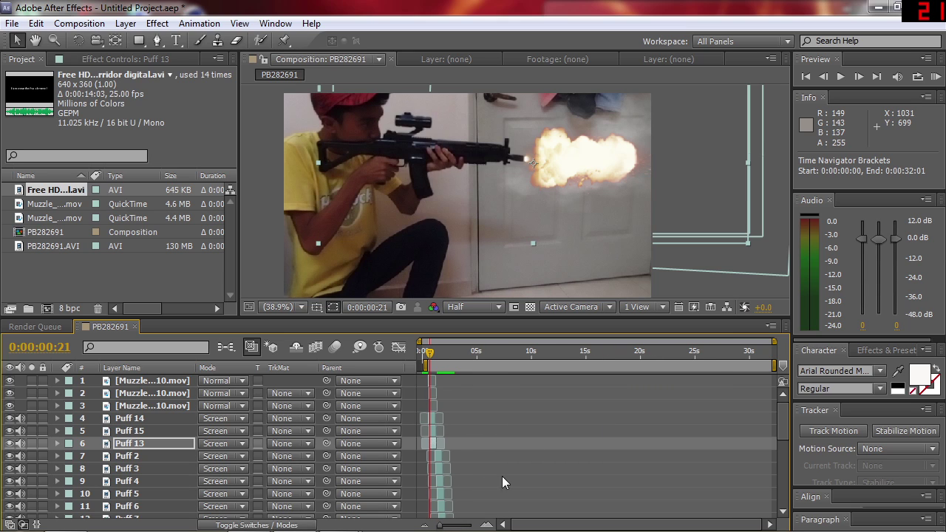
pyautogui.moveTo(774, 365); pyautogui.dragTo(431, 365)
pyautogui.hotkey('ctrl', 'z')
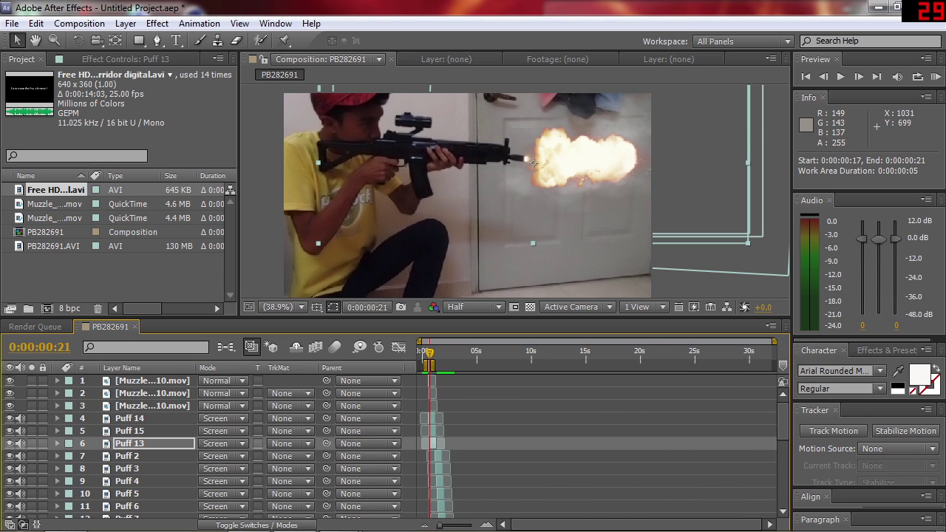
pyautogui.moveTo(440, 525); pyautogui.dragTo(477, 526)
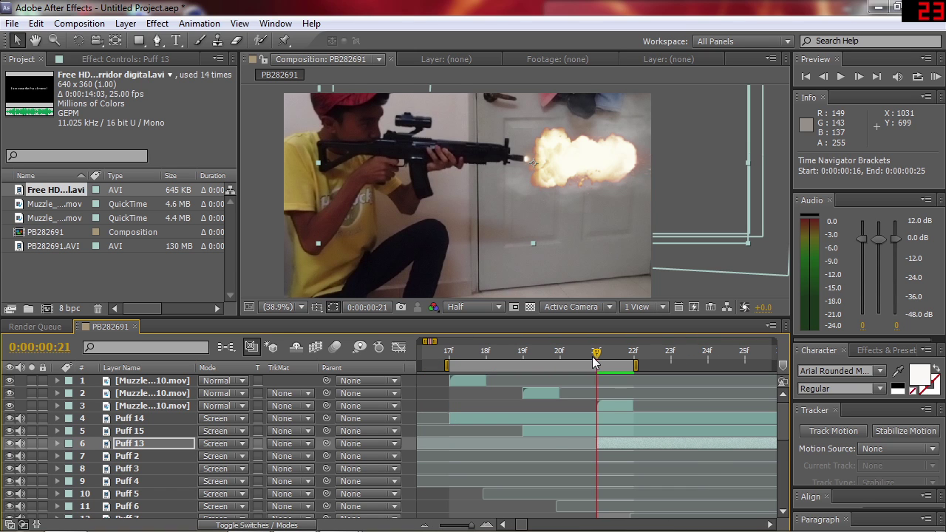
# RAM-preview the work area with its end set to 25f, stopping at frame 18
pyautogui.press('KP_0')
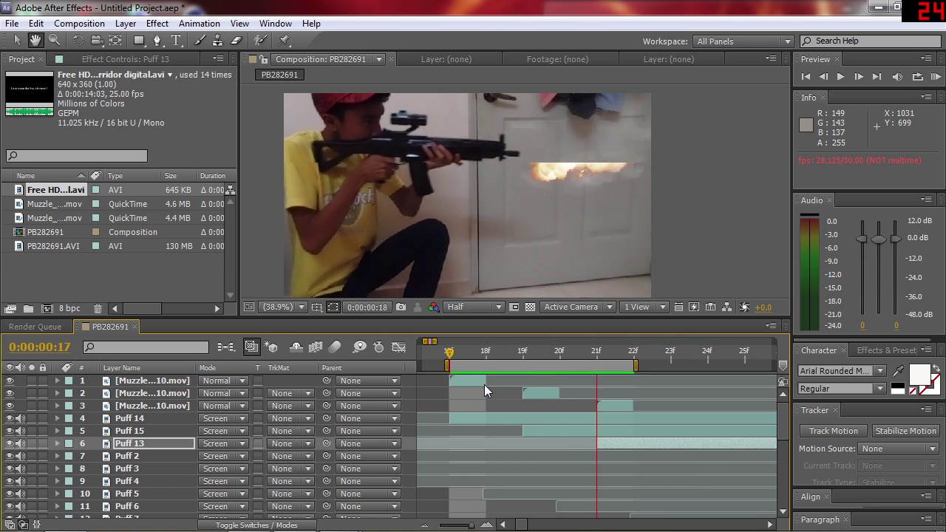
pyautogui.moveTo(636, 365); pyautogui.dragTo(746, 365)
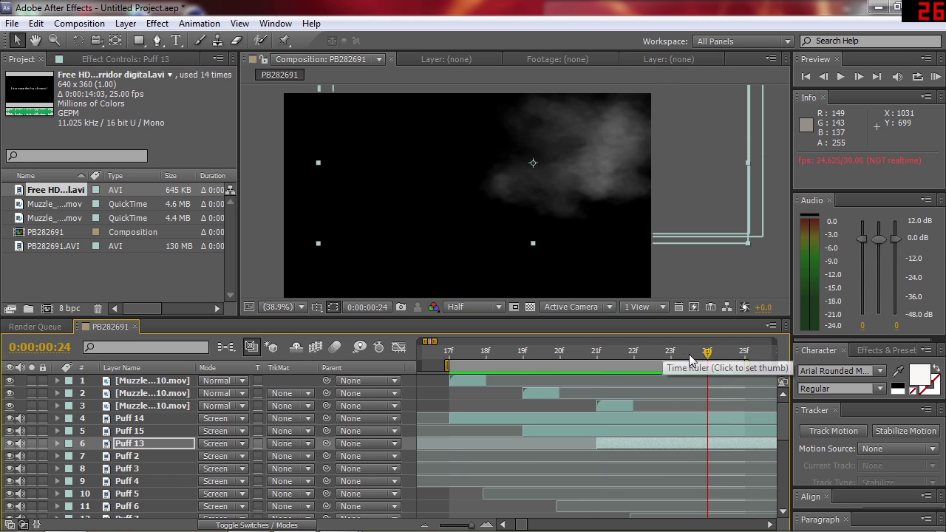
pyautogui.moveTo(636, 354)
pyautogui.mouseDown()
pyautogui.moveTo(461, 355)
pyautogui.moveTo(554, 362)
pyautogui.moveTo(468, 364)
pyautogui.moveTo(596, 356)
pyautogui.mouseUp()
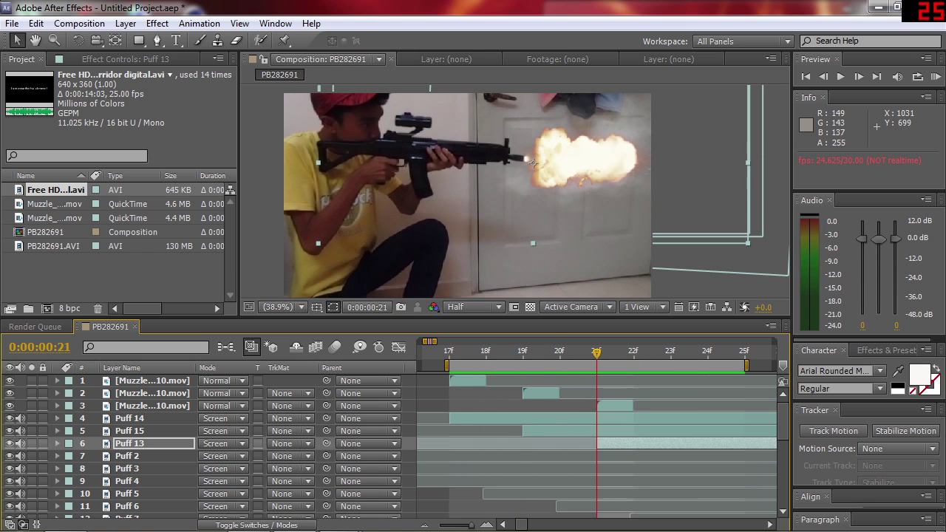
# Stretch the work area from 0f to the end of the composition
pyautogui.hscroll(3, 597, 444)
pyautogui.hscroll(2, 597, 443)
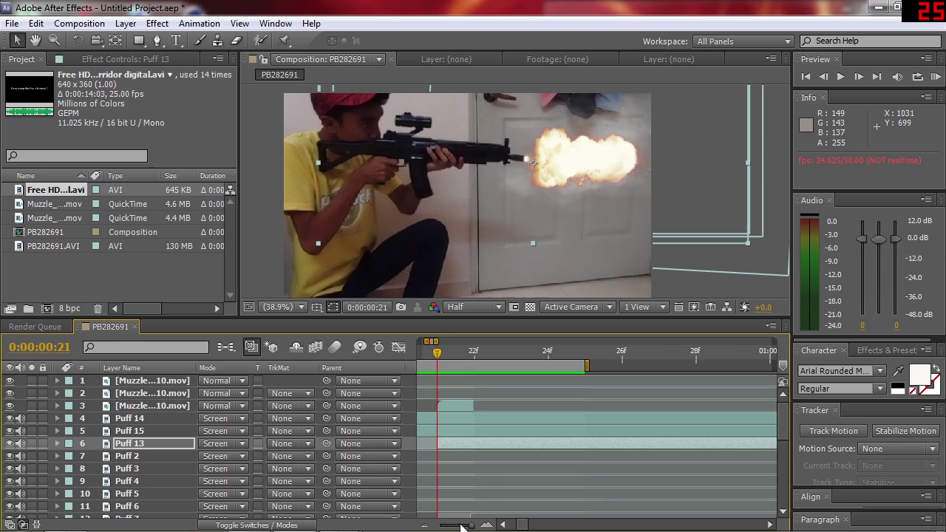
pyautogui.moveTo(470, 526); pyautogui.dragTo(467, 526)
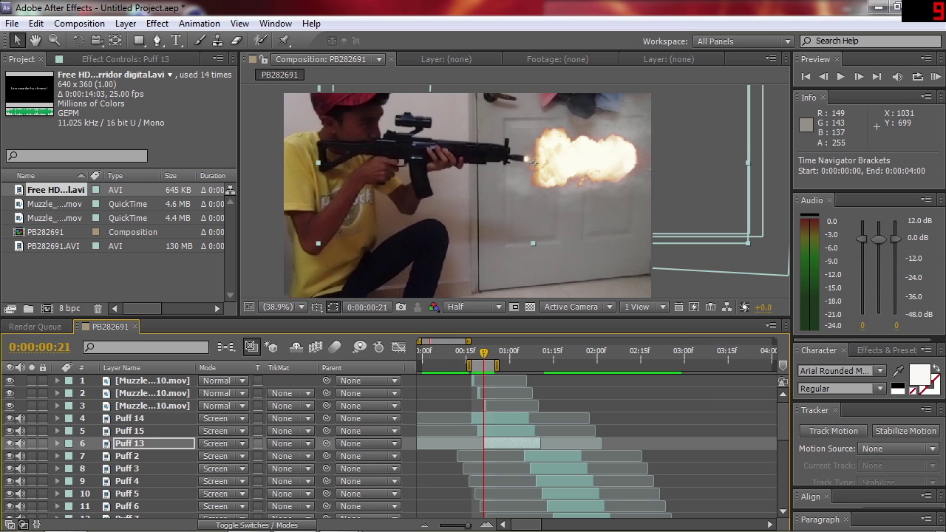
pyautogui.moveTo(468, 365); pyautogui.dragTo(419, 365)
pyautogui.moveTo(497, 365); pyautogui.dragTo(772, 366)
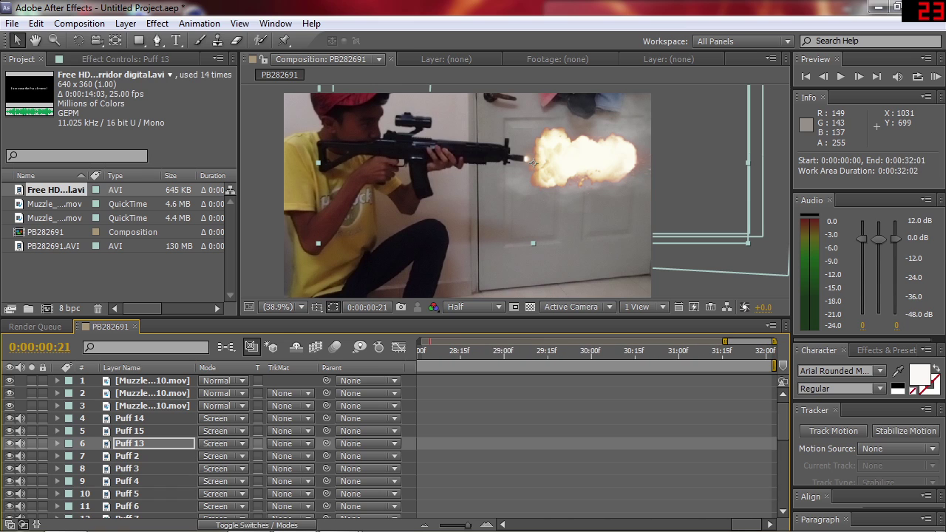
pyautogui.moveTo(465, 525); pyautogui.dragTo(440, 526)
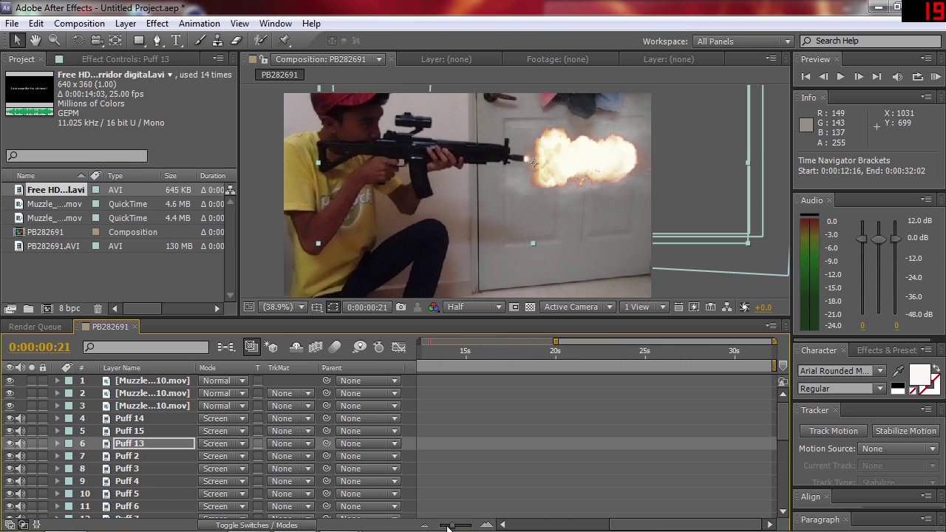
# Play the composition from the first frame and start a cached preview
pyautogui.press('space')
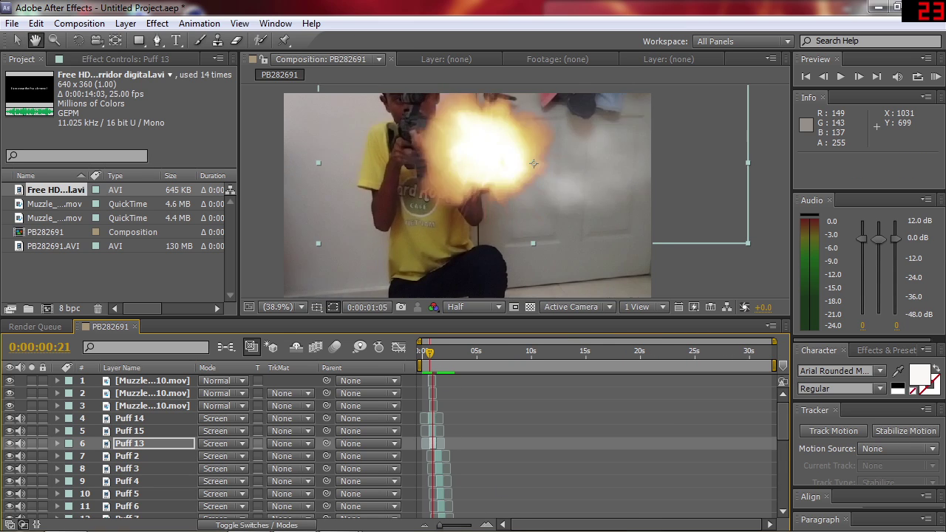
pyautogui.moveTo(436, 352); pyautogui.dragTo(421, 353)
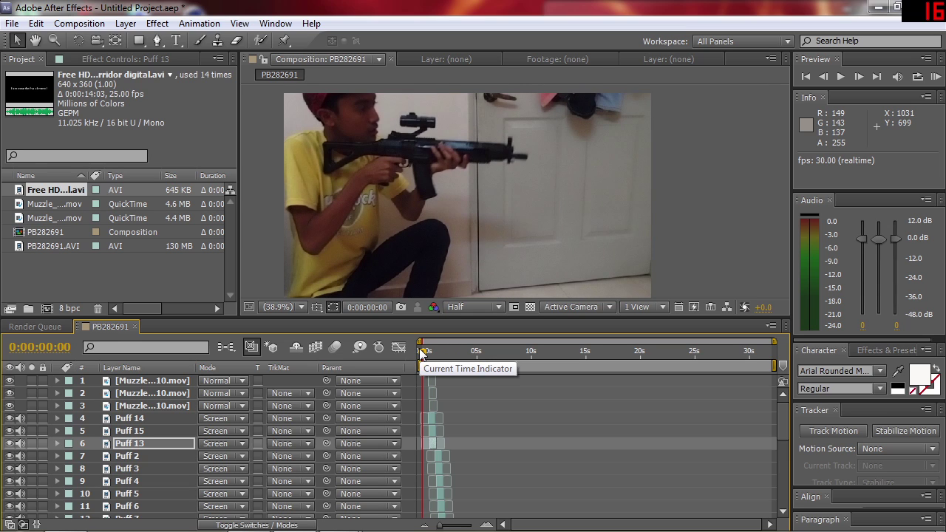
pyautogui.press('KP_0')
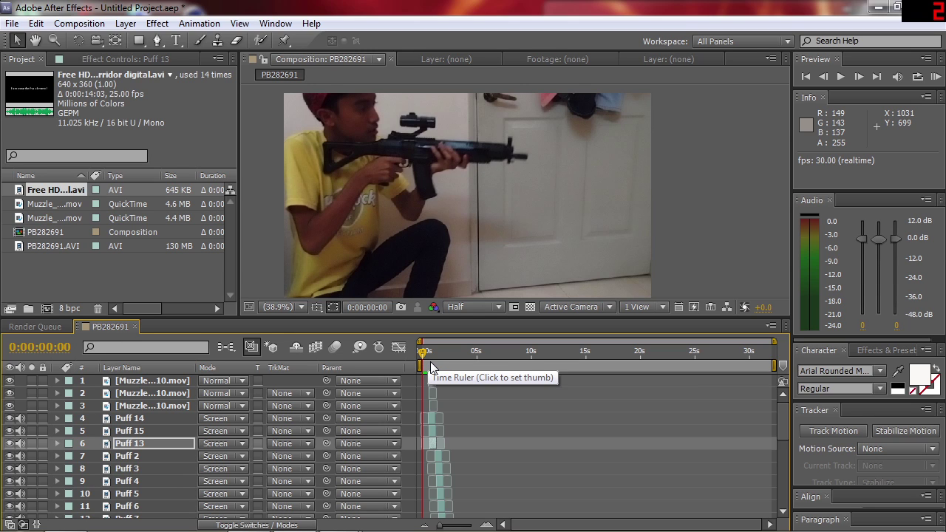
pyautogui.press('space')
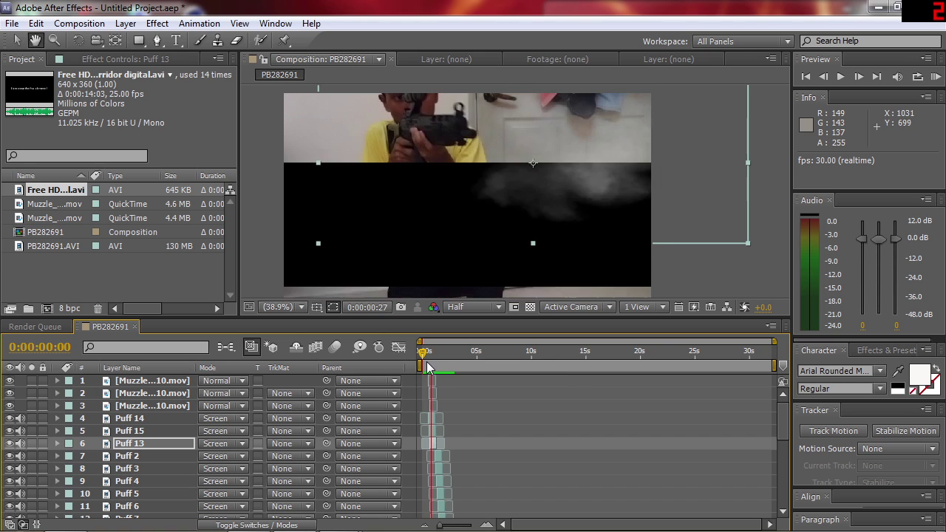